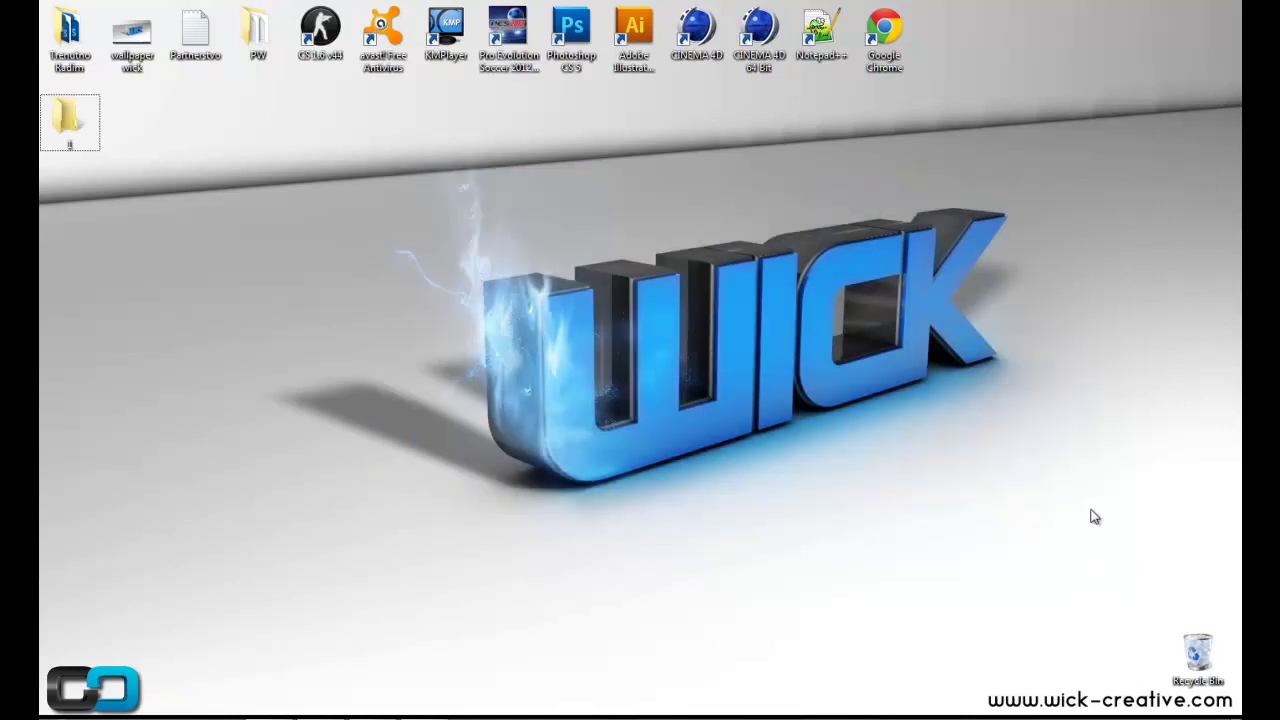
Step: Restore the Chrome window showing the VFX tutorial YouTube channel over the desktop
{"action": "mouse_move", "coordinate": [417, 208]}
{"action": "left_mouse_down"}
{"action": "mouse_move", "coordinate": [316, 148]}
{"action": "mouse_move", "coordinate": [1052, 545]}
{"action": "left_mouse_up"}
{"action": "left_click", "coordinate": [283, 712]}
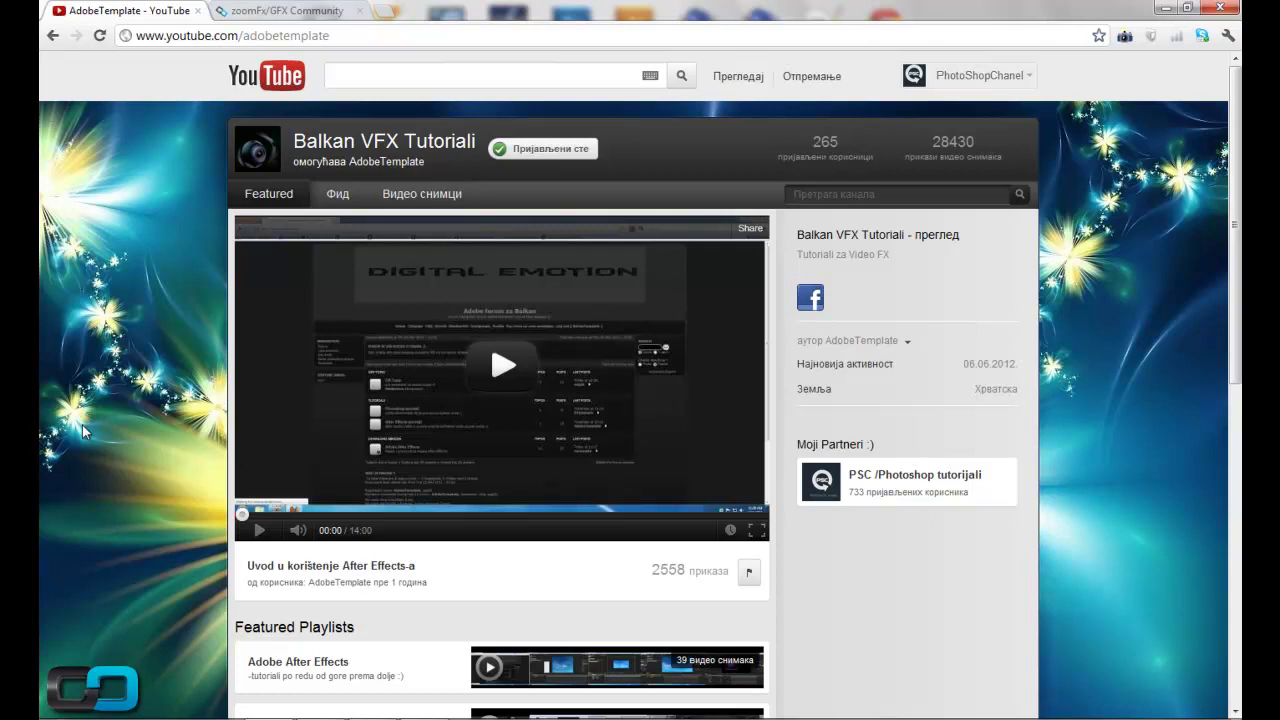
{"action": "scroll", "coordinate": [87, 441], "scroll_direction": "down", "scroll_amount": 3}
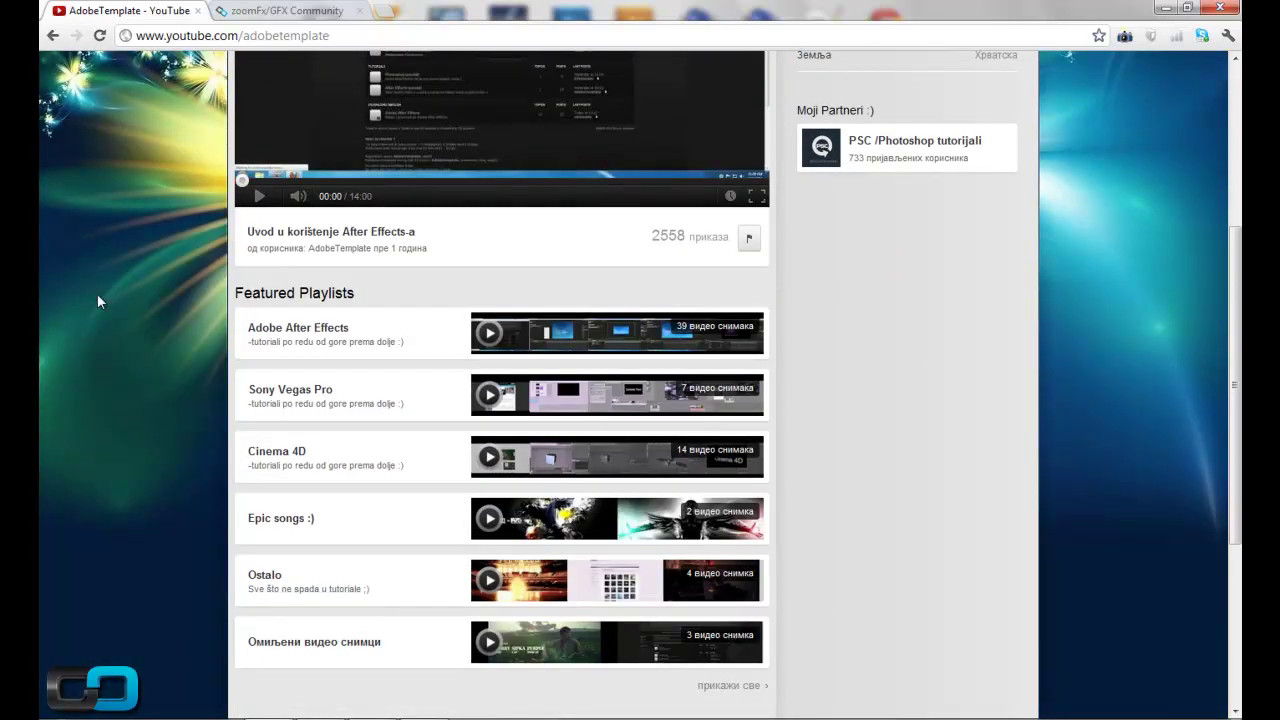
{"action": "scroll", "coordinate": [99, 335], "scroll_direction": "down", "scroll_amount": 1}
{"action": "scroll", "coordinate": [115, 395], "scroll_direction": "up", "scroll_amount": 2}
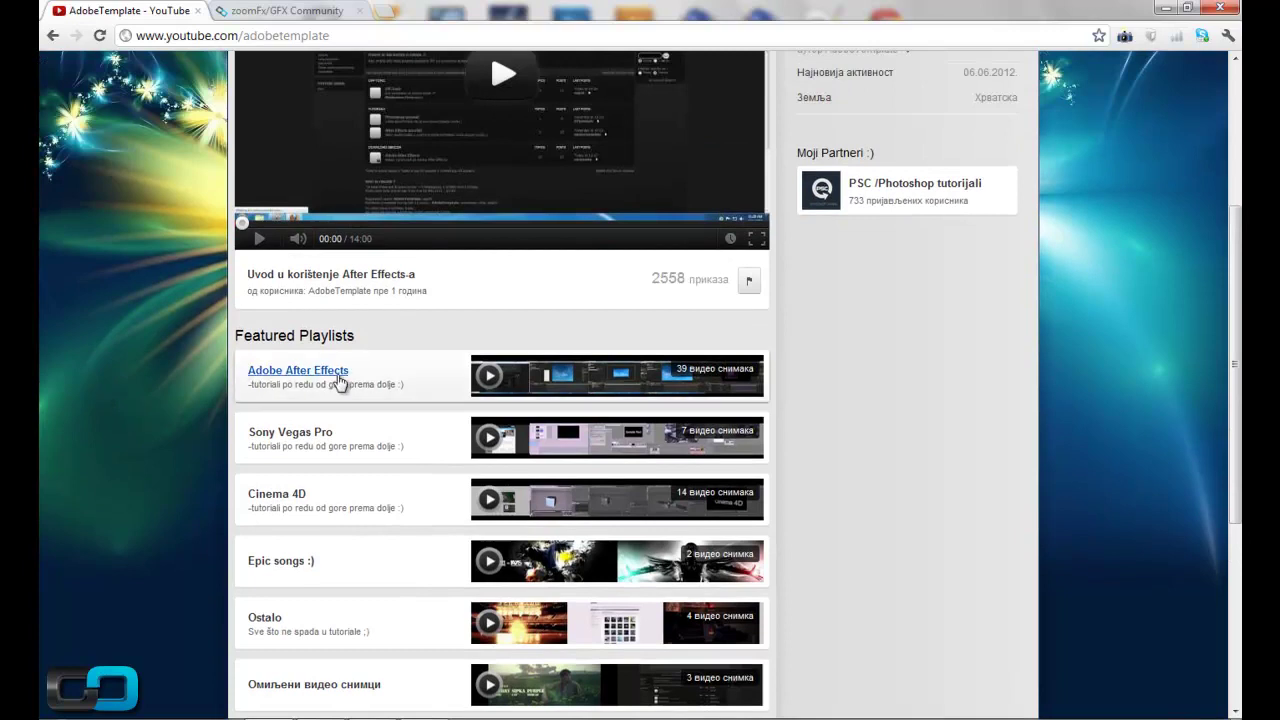
{"action": "scroll", "coordinate": [138, 583], "scroll_direction": "up", "scroll_amount": 2}
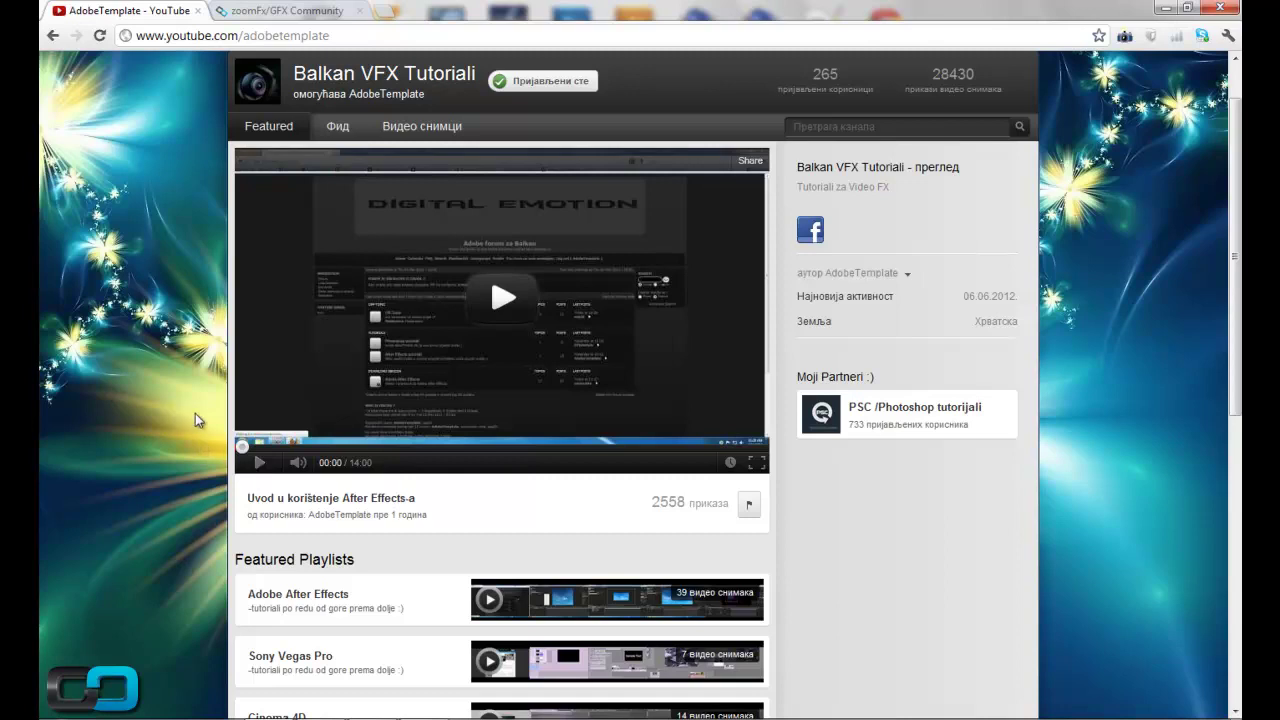
{"action": "scroll", "coordinate": [133, 454], "scroll_direction": "up", "scroll_amount": 1}
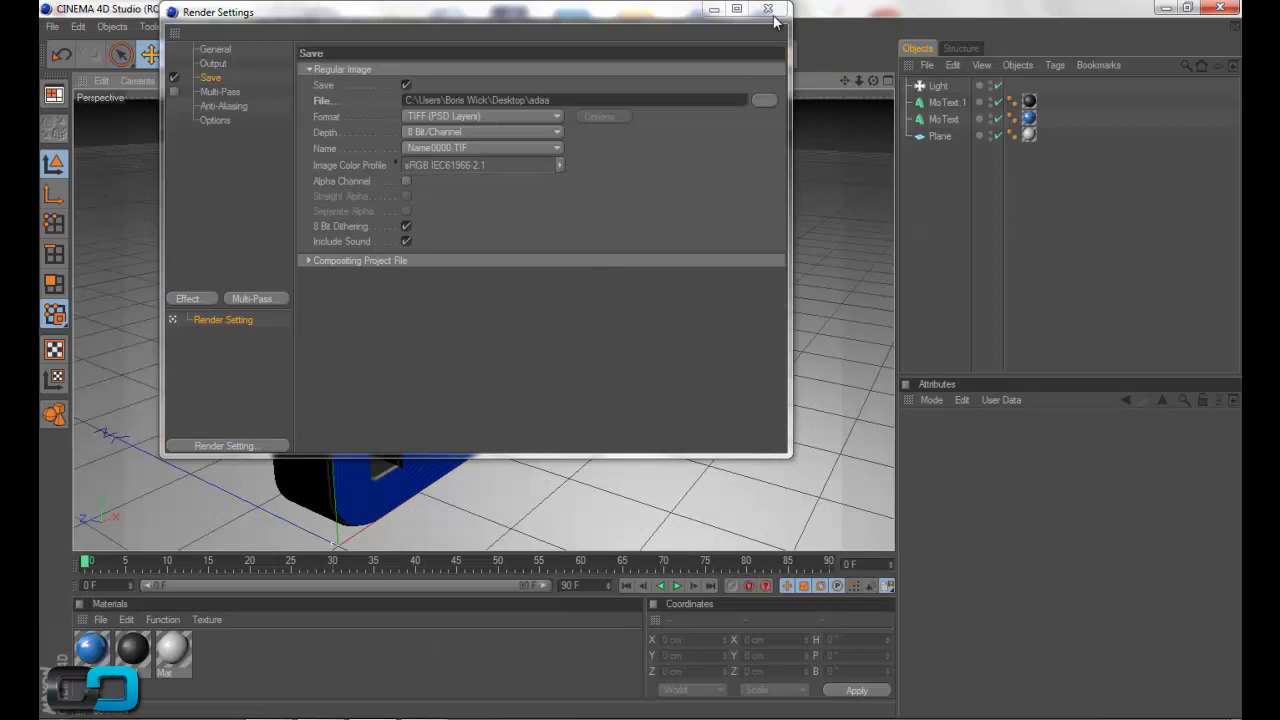
Step: Close Render Settings and start a new empty scene
{"action": "left_click", "coordinate": [778, 23]}
{"action": "left_click", "coordinate": [52, 26]}
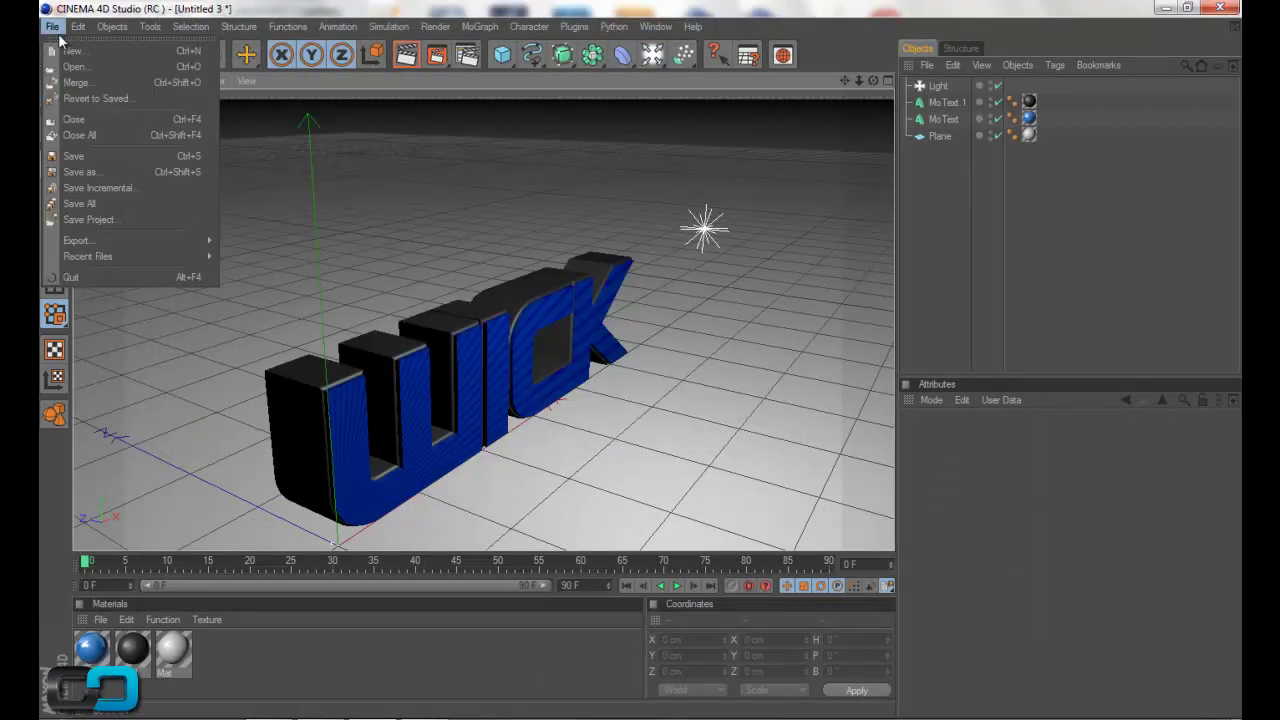
{"action": "left_click", "coordinate": [70, 37]}
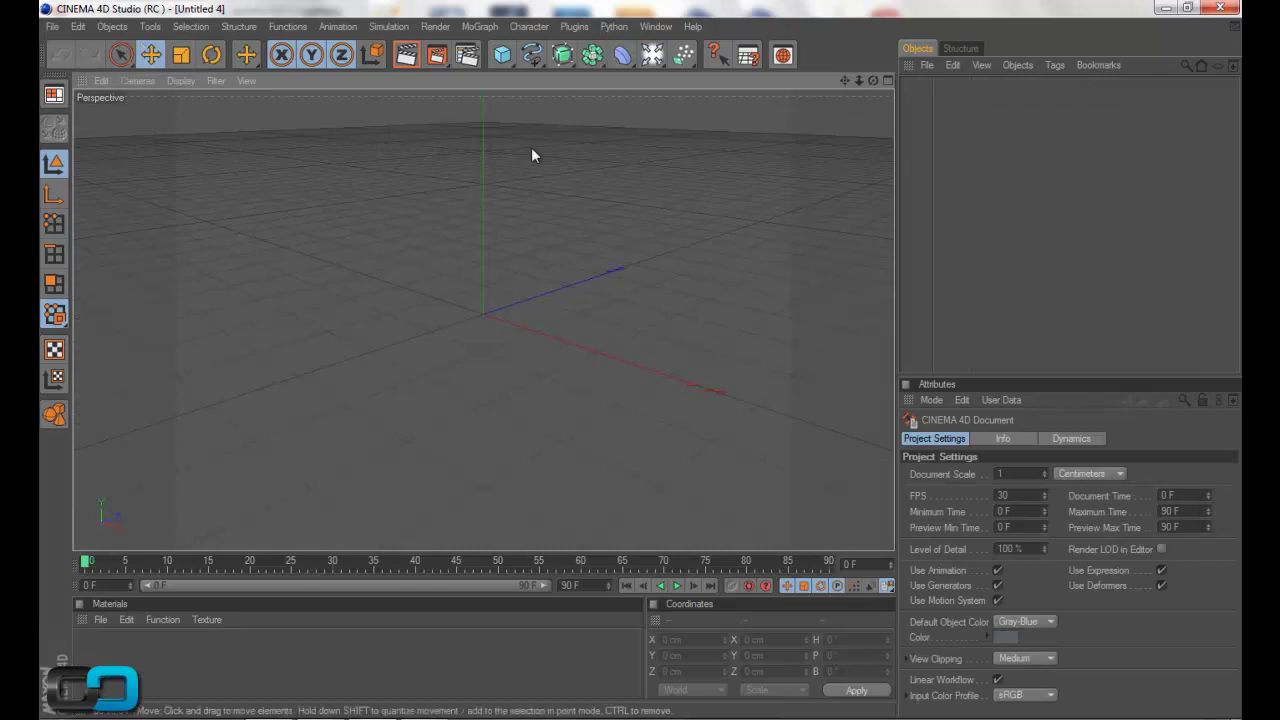
{"action": "left_click", "coordinate": [508, 70]}
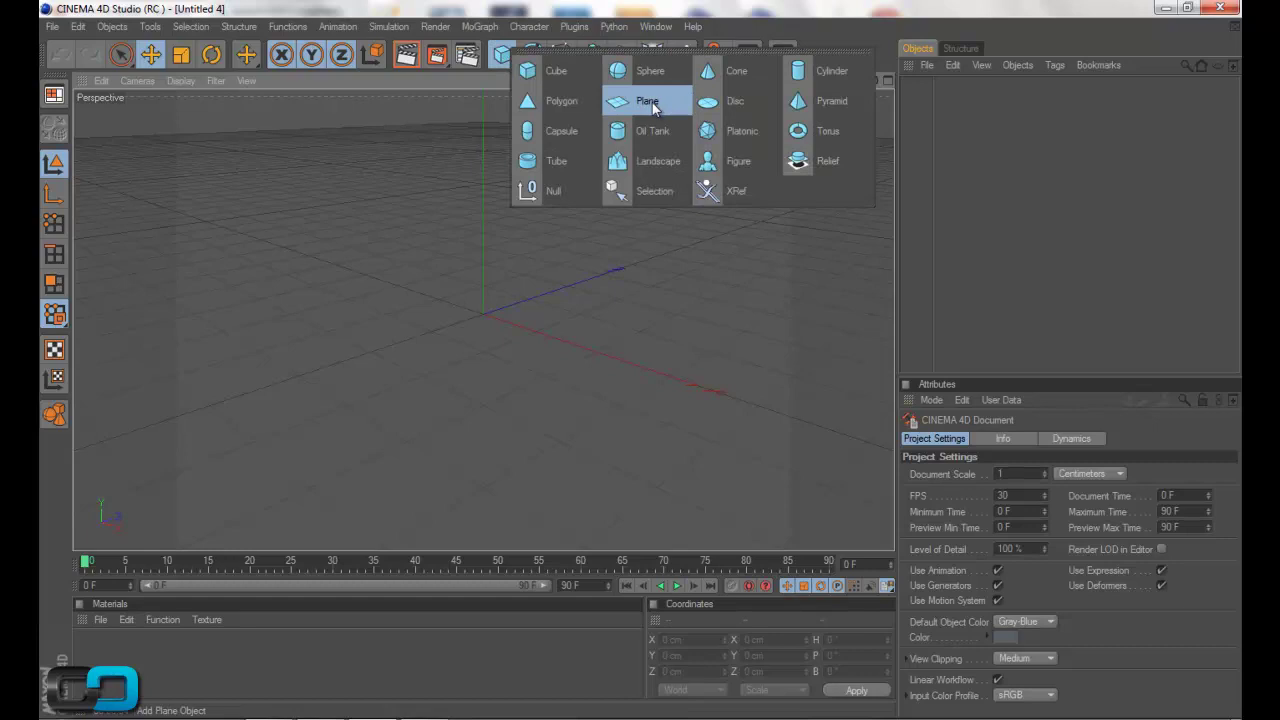
{"action": "left_click", "coordinate": [648, 102]}
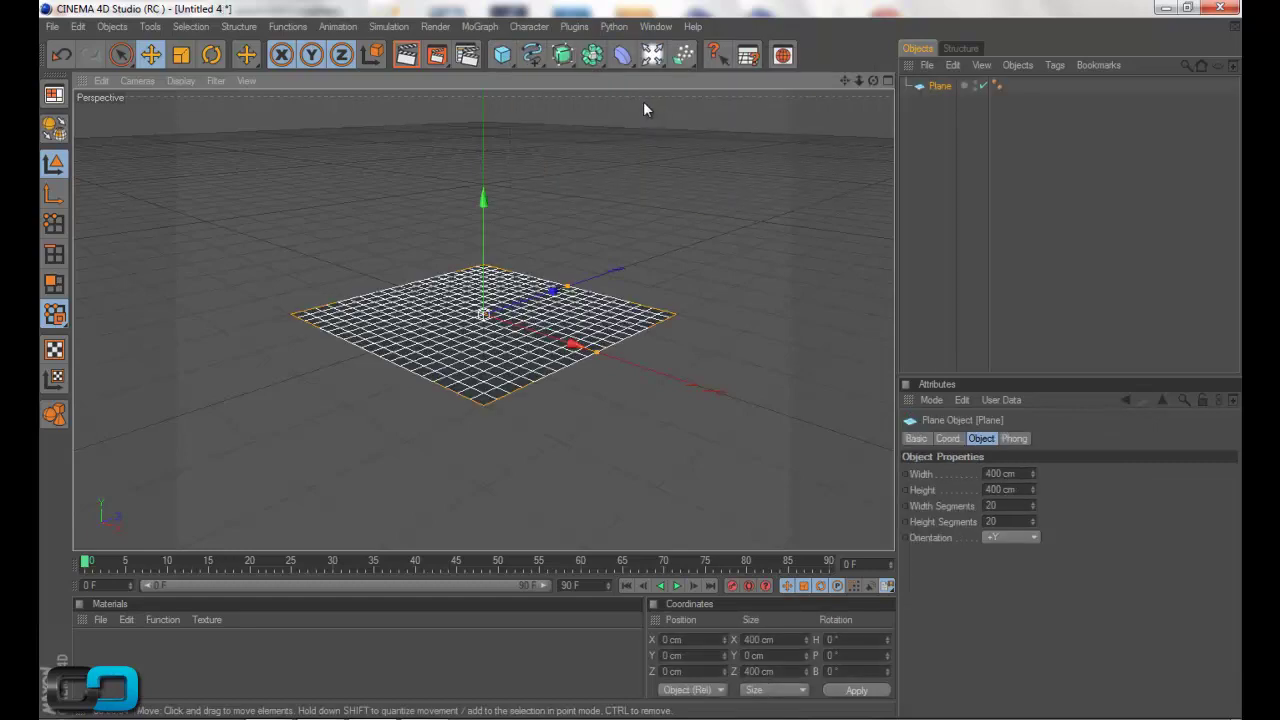
{"action": "double_click", "coordinate": [999, 474]}
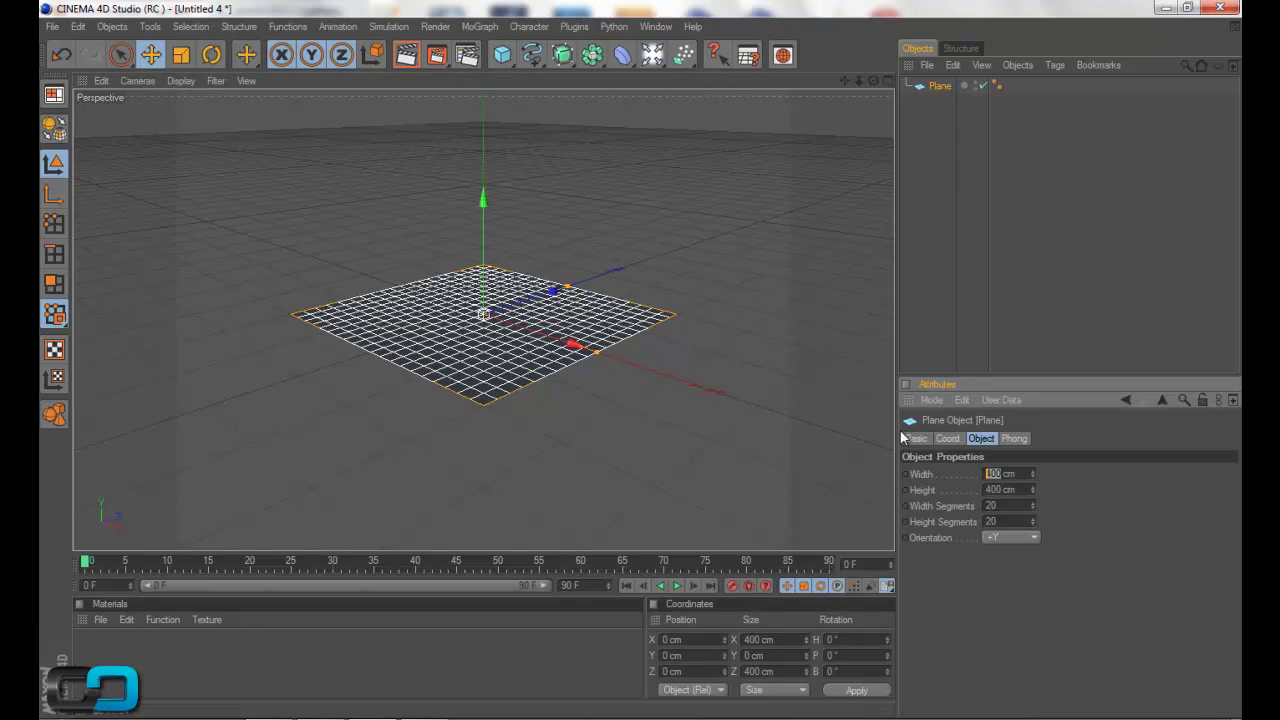
{"action": "key", "text": "Tab"}
{"action": "type", "text": "00000000"}
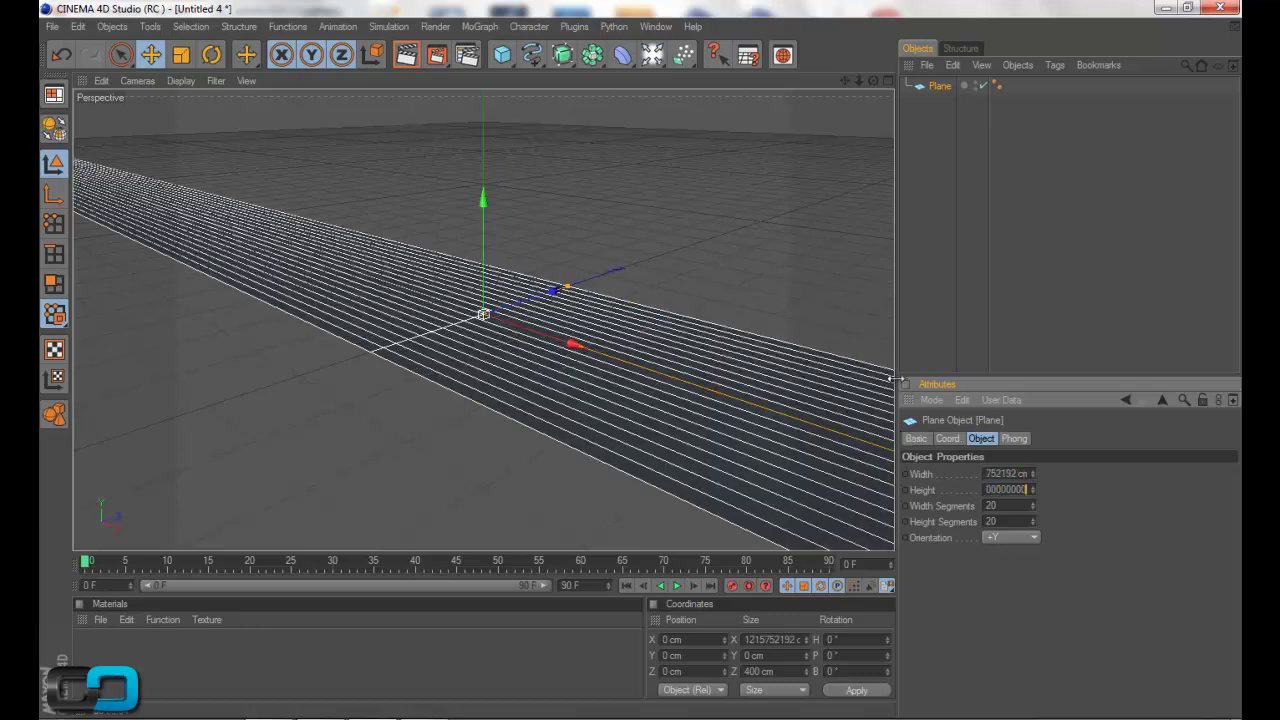
{"action": "key", "text": "Return"}
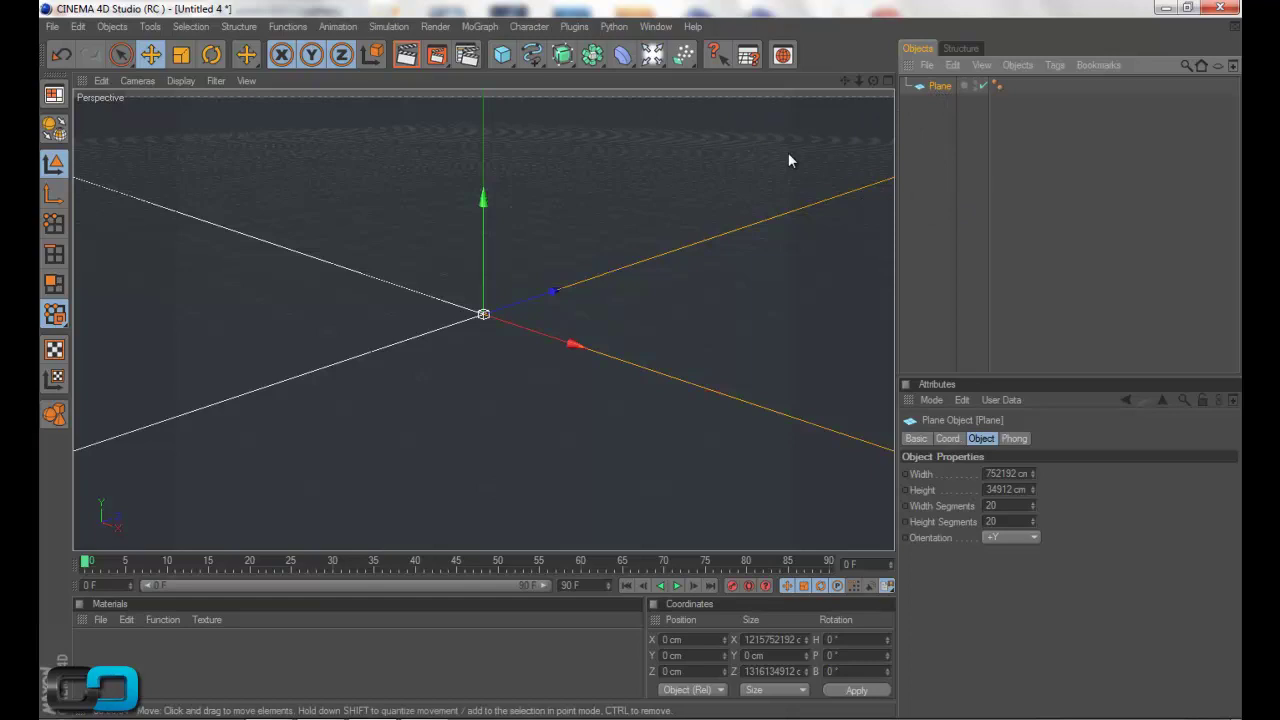
Step: Add a MoGraph MoText object, then temporarily disable it
{"action": "left_click", "coordinate": [480, 26]}
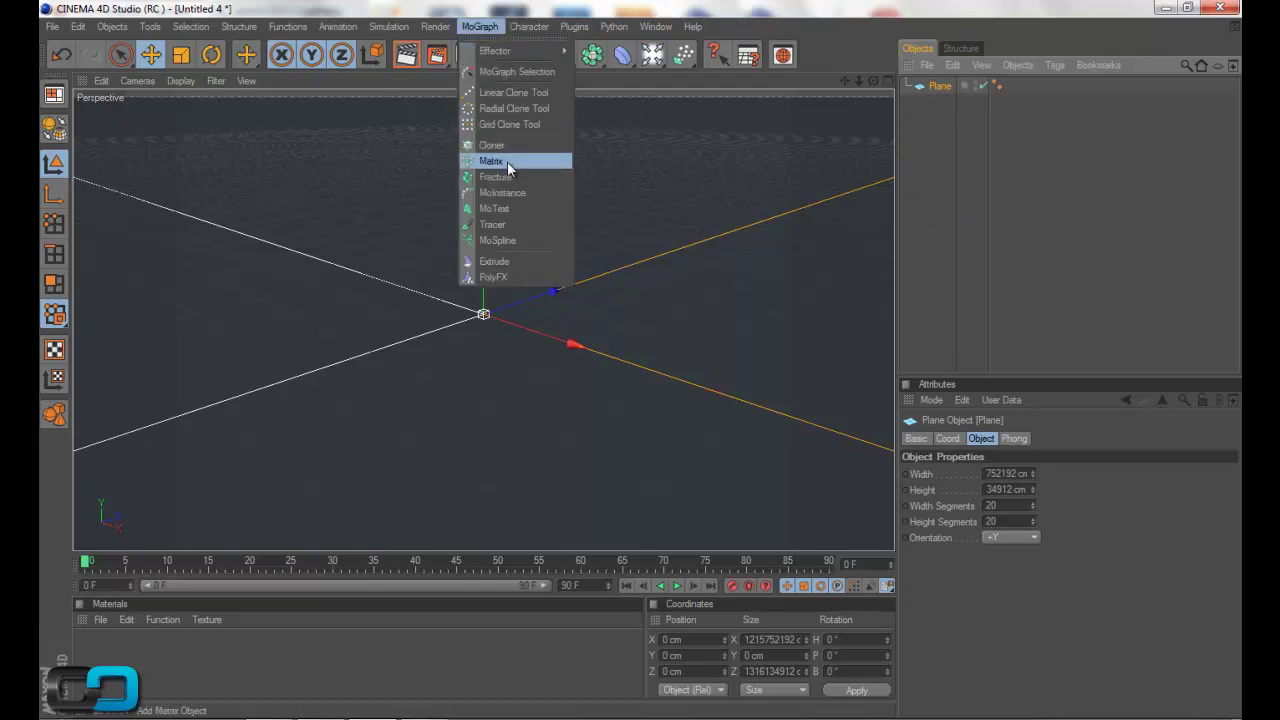
{"action": "left_click", "coordinate": [501, 206]}
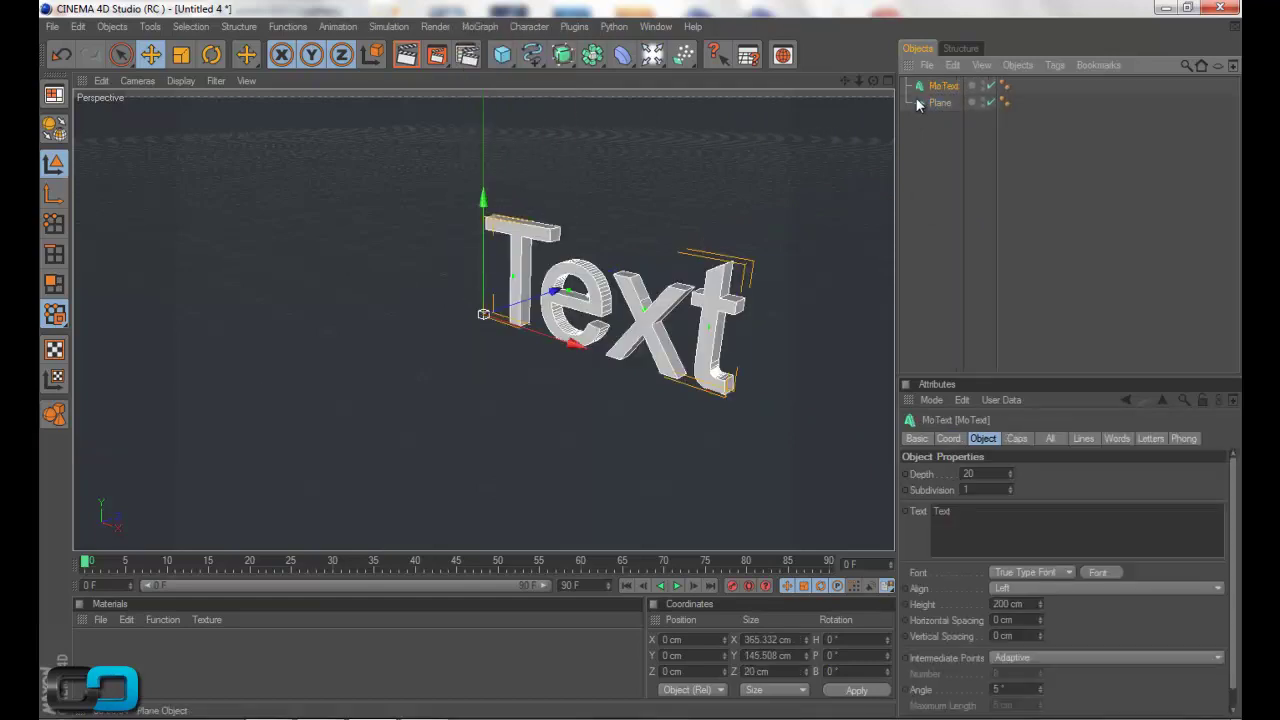
{"action": "left_click", "coordinate": [480, 26]}
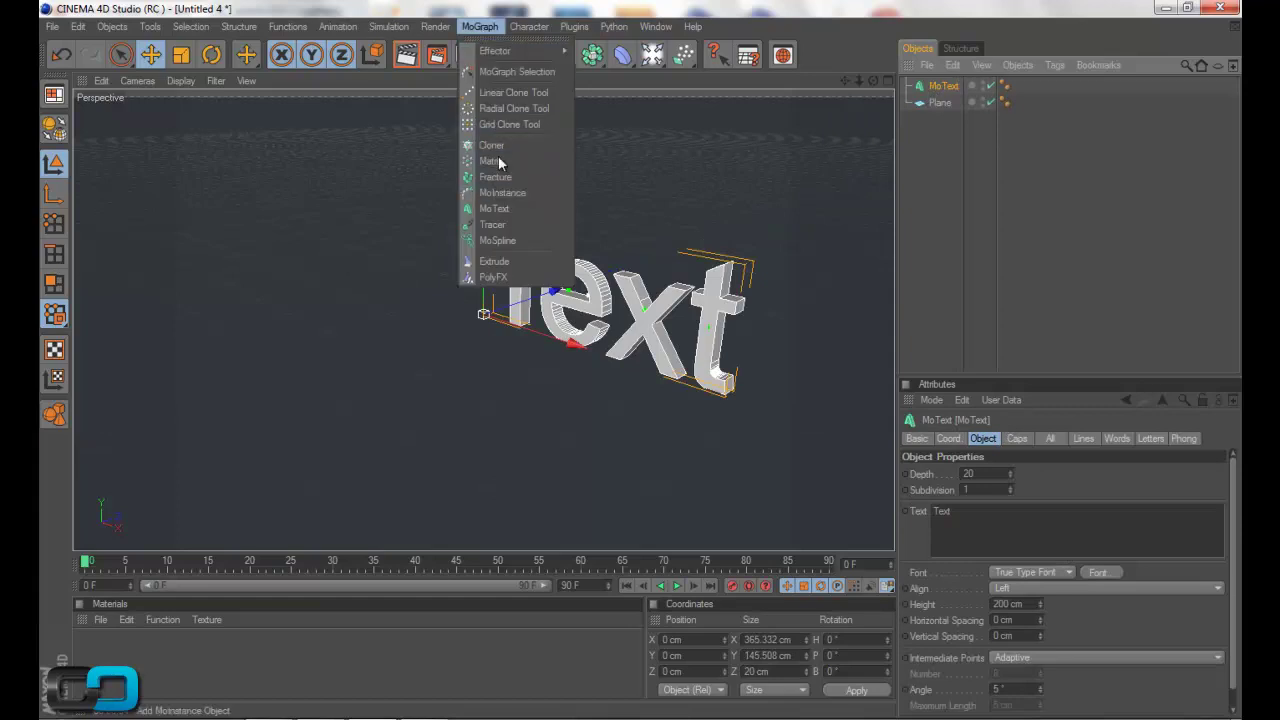
{"action": "left_click", "coordinate": [747, 170]}
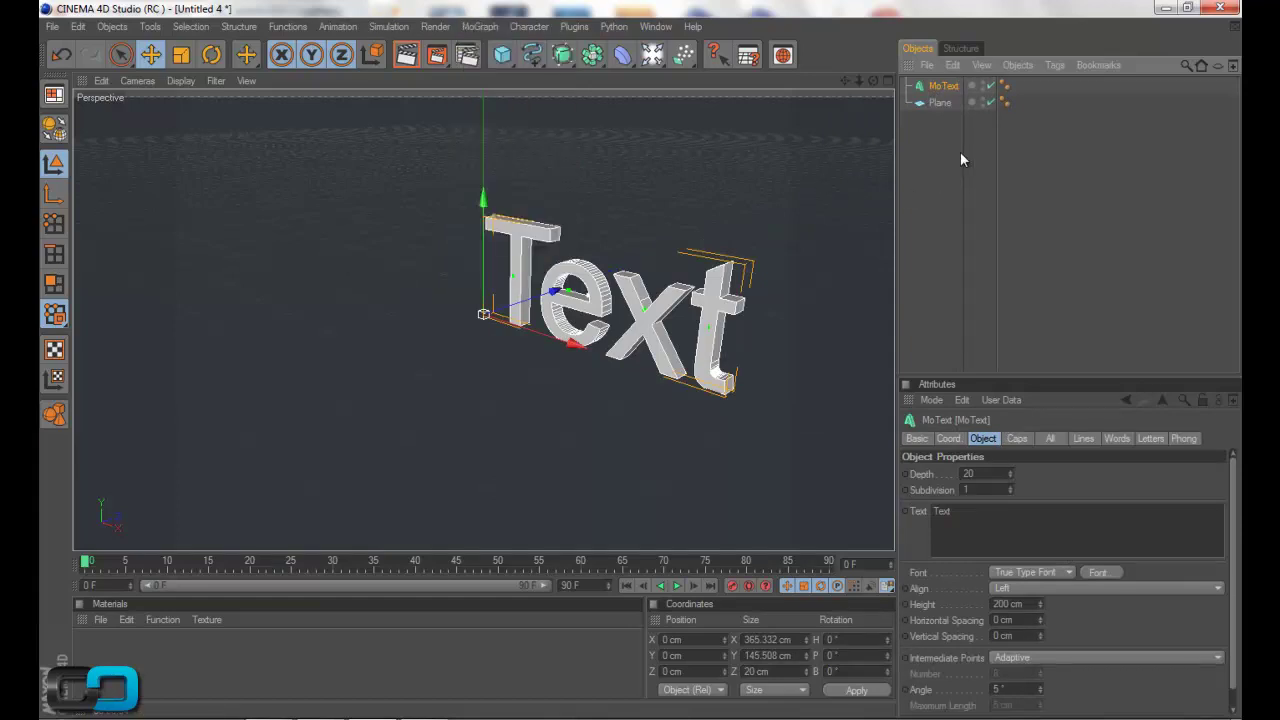
{"action": "left_click", "coordinate": [990, 85]}
Step: Try a Text spline reading 'vxabvc' inside an Extrude NURBS, then delete it
{"action": "left_click", "coordinate": [532, 55]}
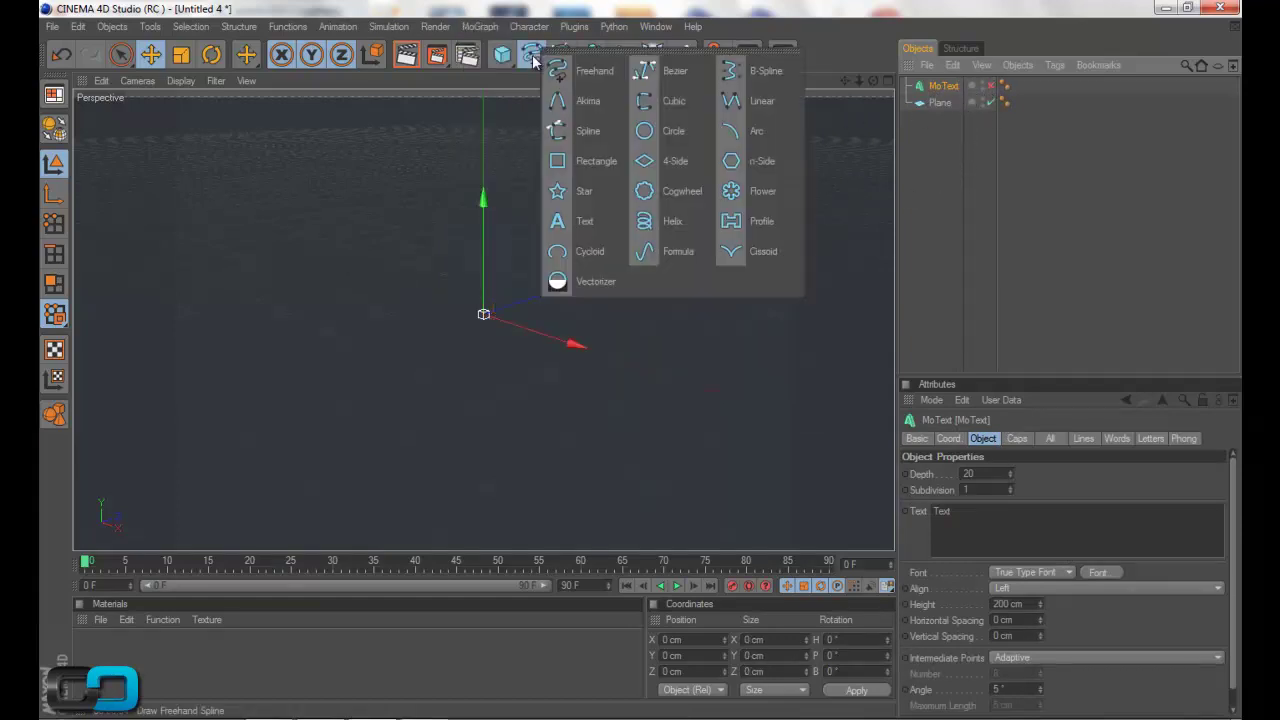
{"action": "left_click", "coordinate": [580, 234]}
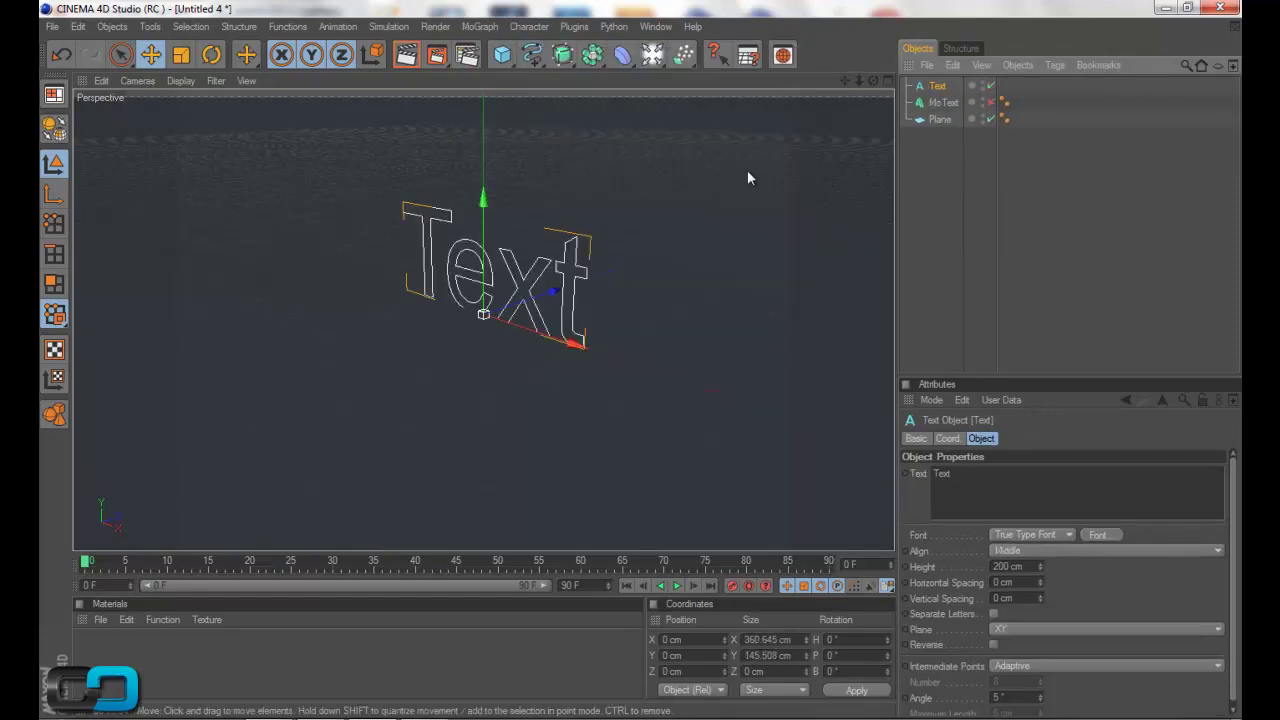
{"action": "double_click", "coordinate": [966, 478]}
{"action": "type", "text": "vxabvc"}
{"action": "left_click", "coordinate": [965, 281]}
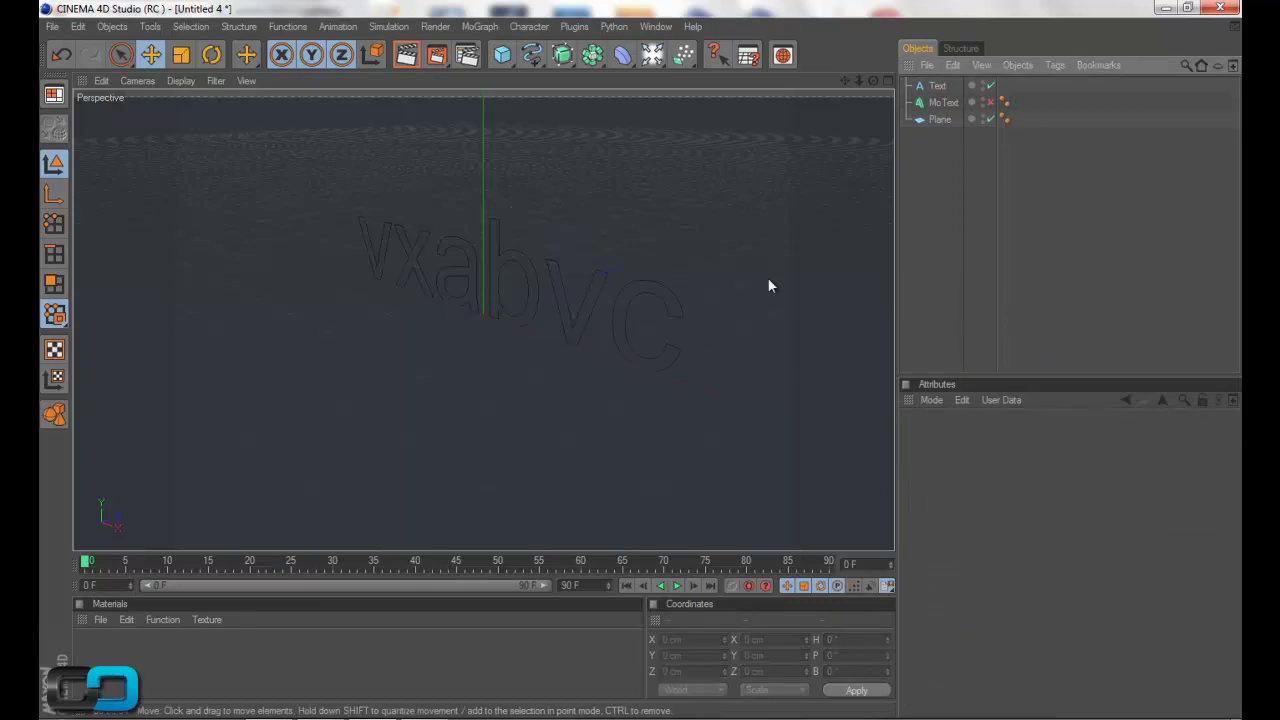
{"action": "left_click", "coordinate": [562, 55]}
{"action": "left_click", "coordinate": [735, 80]}
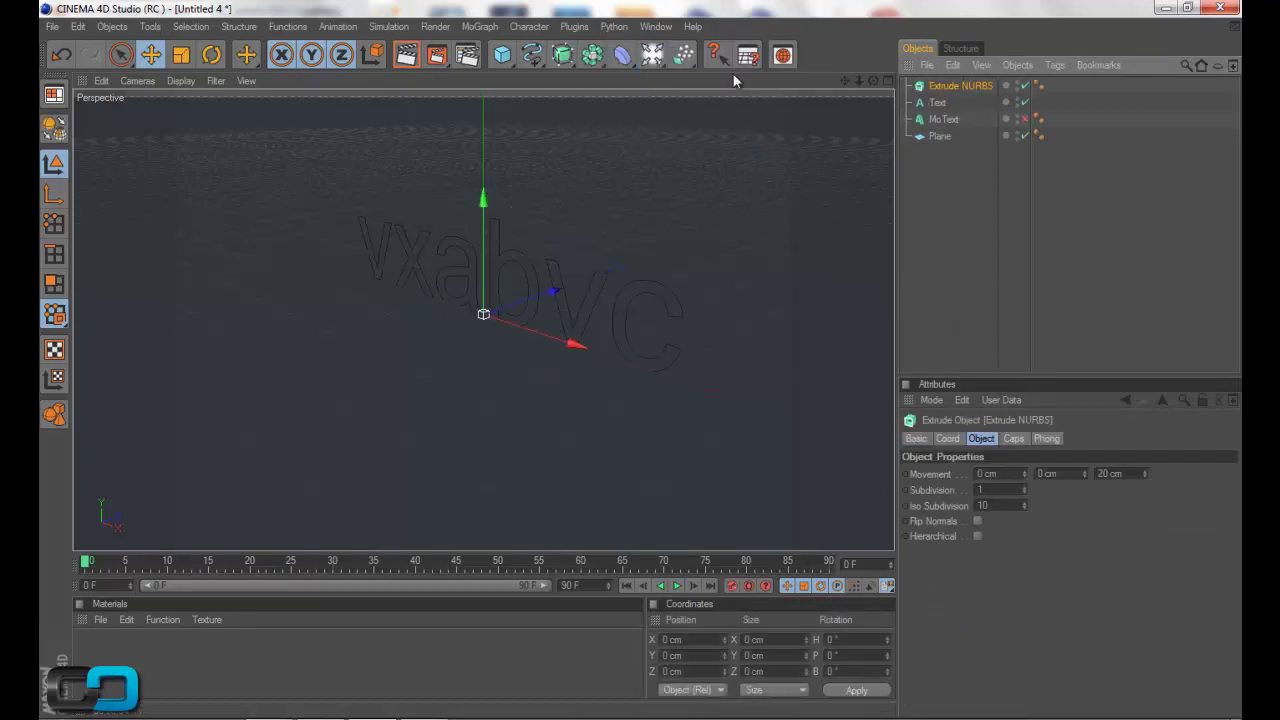
{"action": "left_click_drag", "start_coordinate": [937, 103], "coordinate": [945, 90]}
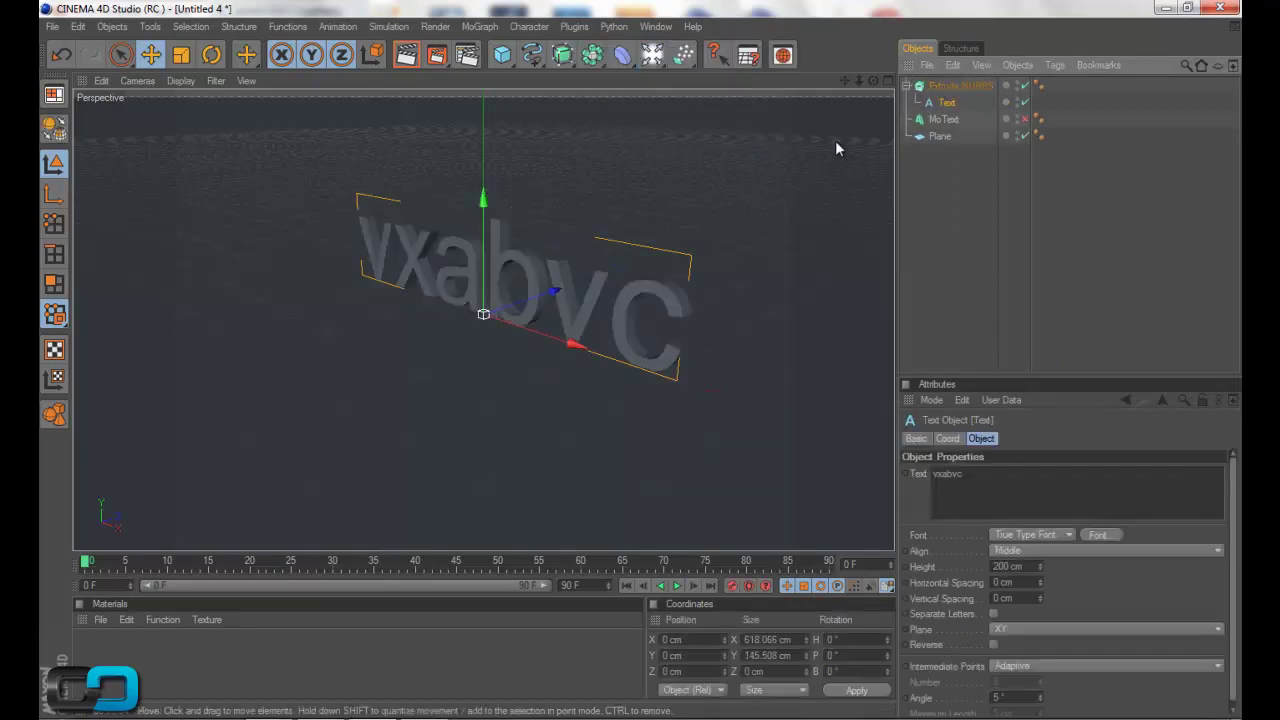
{"action": "left_click", "coordinate": [950, 88]}
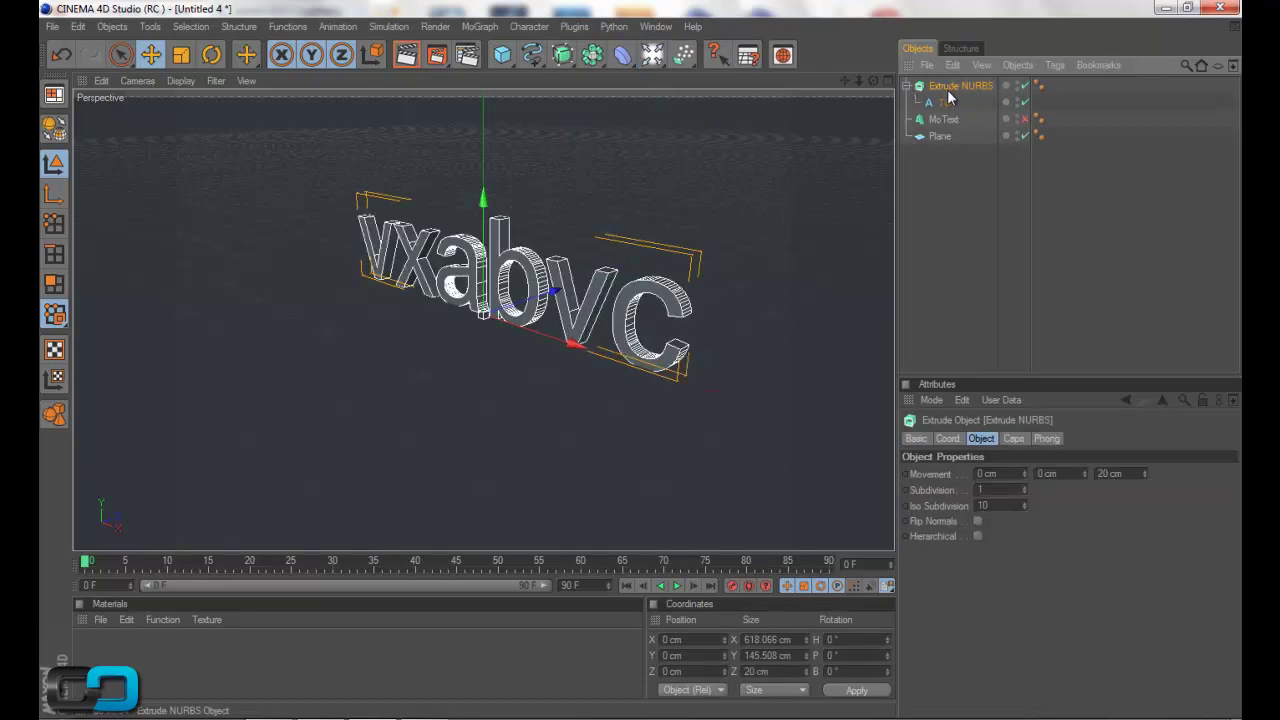
{"action": "key", "text": "Delete"}
Step: Re-enable the MoText object and select its placeholder word 'Text'
{"action": "left_click", "coordinate": [945, 87]}
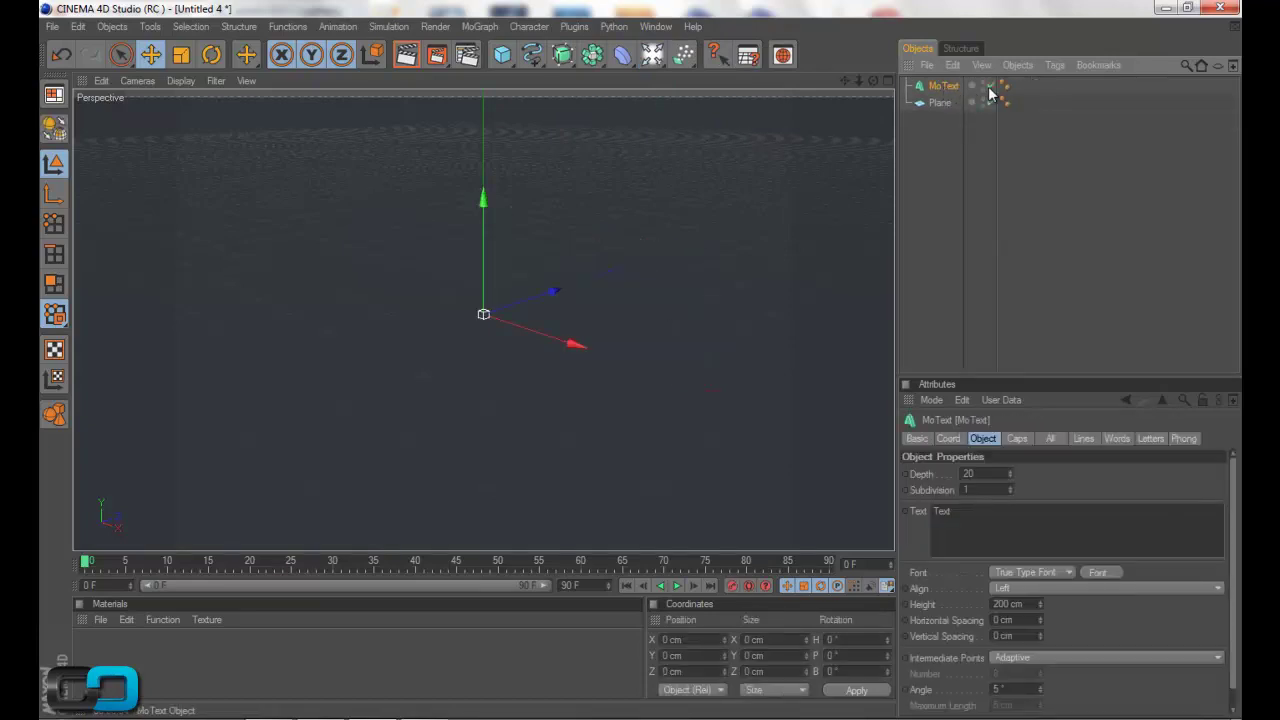
{"action": "left_click", "coordinate": [990, 87]}
{"action": "left_click", "coordinate": [480, 26]}
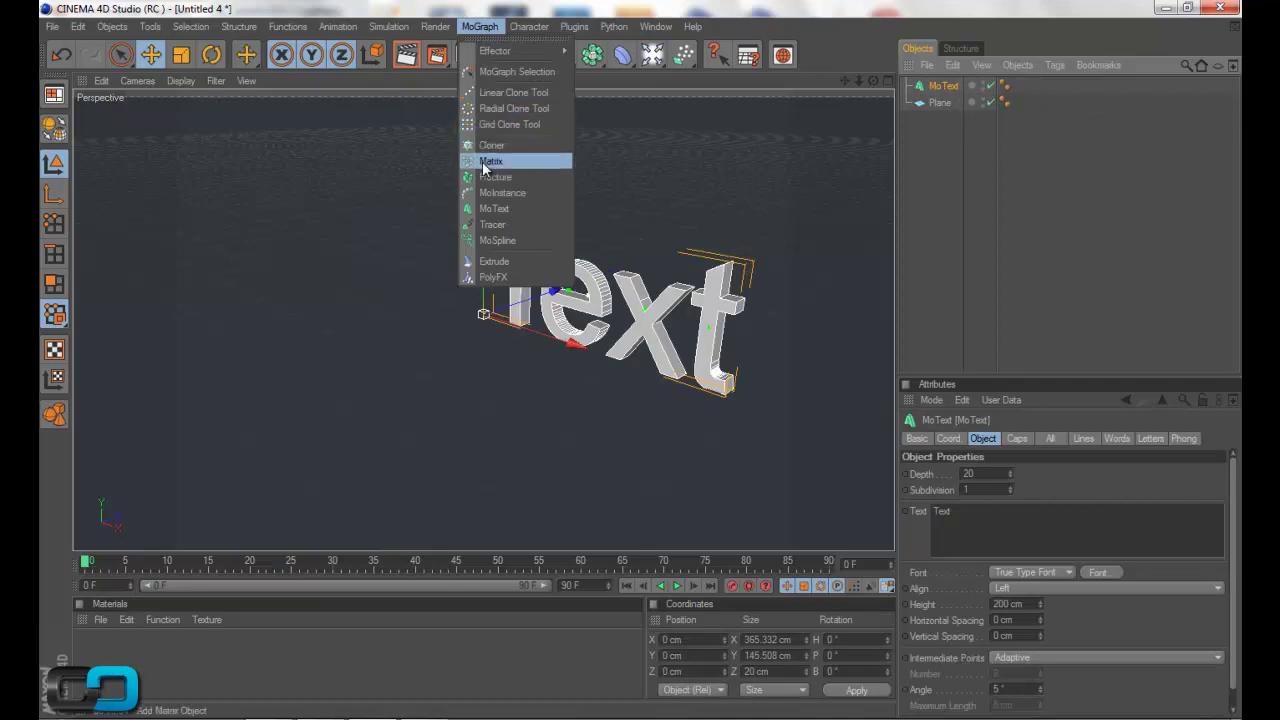
{"action": "left_click", "coordinate": [942, 94]}
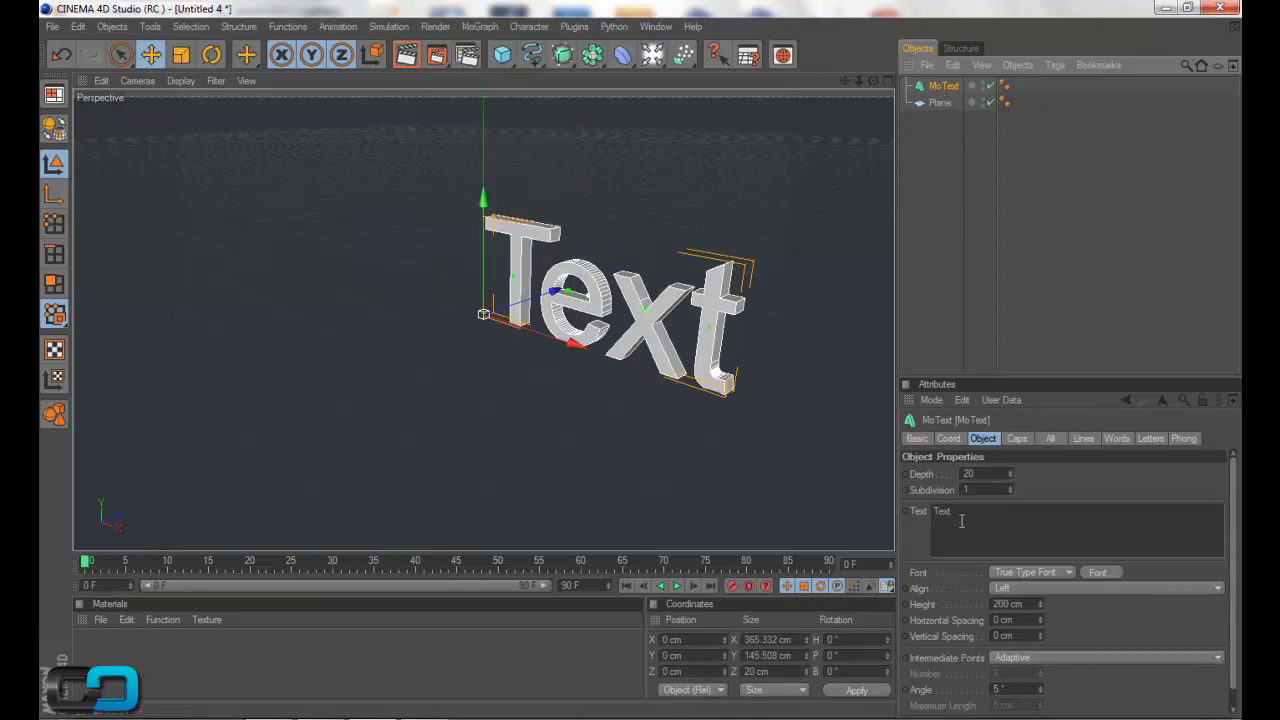
{"action": "left_click_drag", "start_coordinate": [958, 512], "coordinate": [929, 512]}
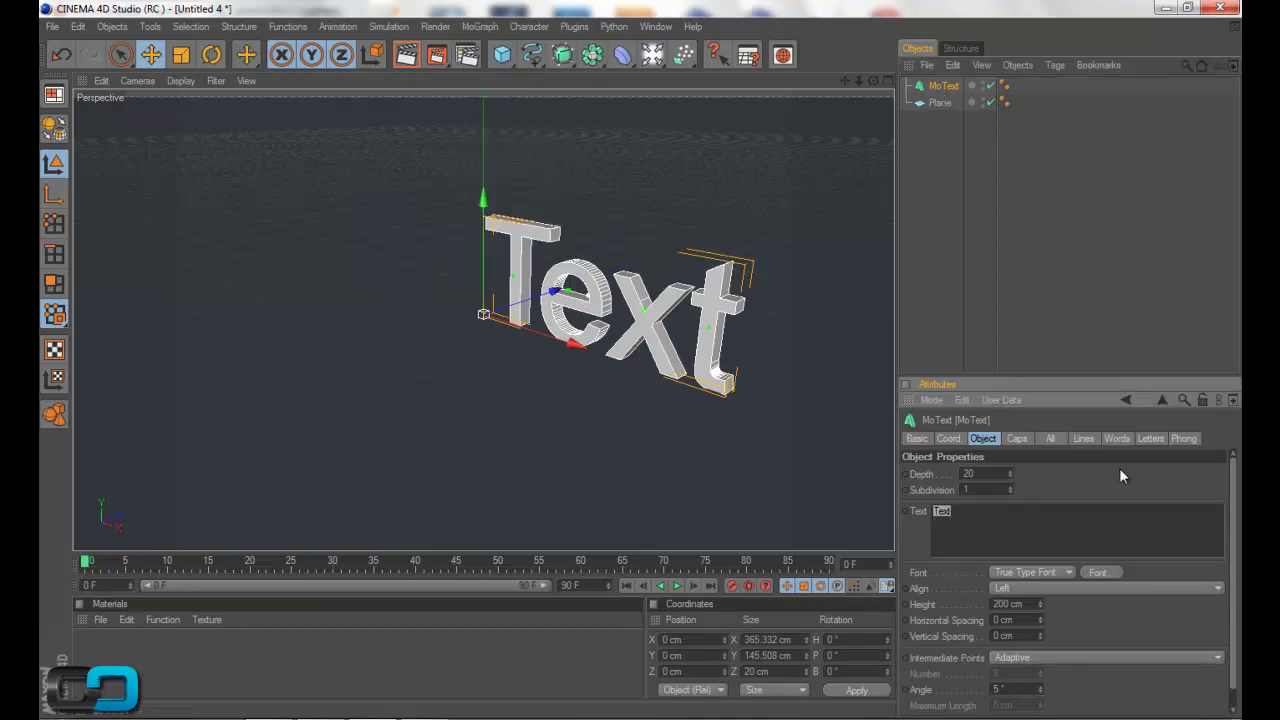
Step: Change the MoText to read 'WICK' in the SF Automaton font
{"action": "type", "text": "W"}
{"action": "key", "text": "BackSpace"}
{"action": "type", "text": "WICK"}
{"action": "left_click", "coordinate": [1108, 574]}
{"action": "left_click", "coordinate": [142, 157]}
{"action": "key", "text": "BackSpace"}
{"action": "key", "text": "BackSpace"}
{"action": "key", "text": "BackSpace"}
{"action": "type", "text": "SF"}
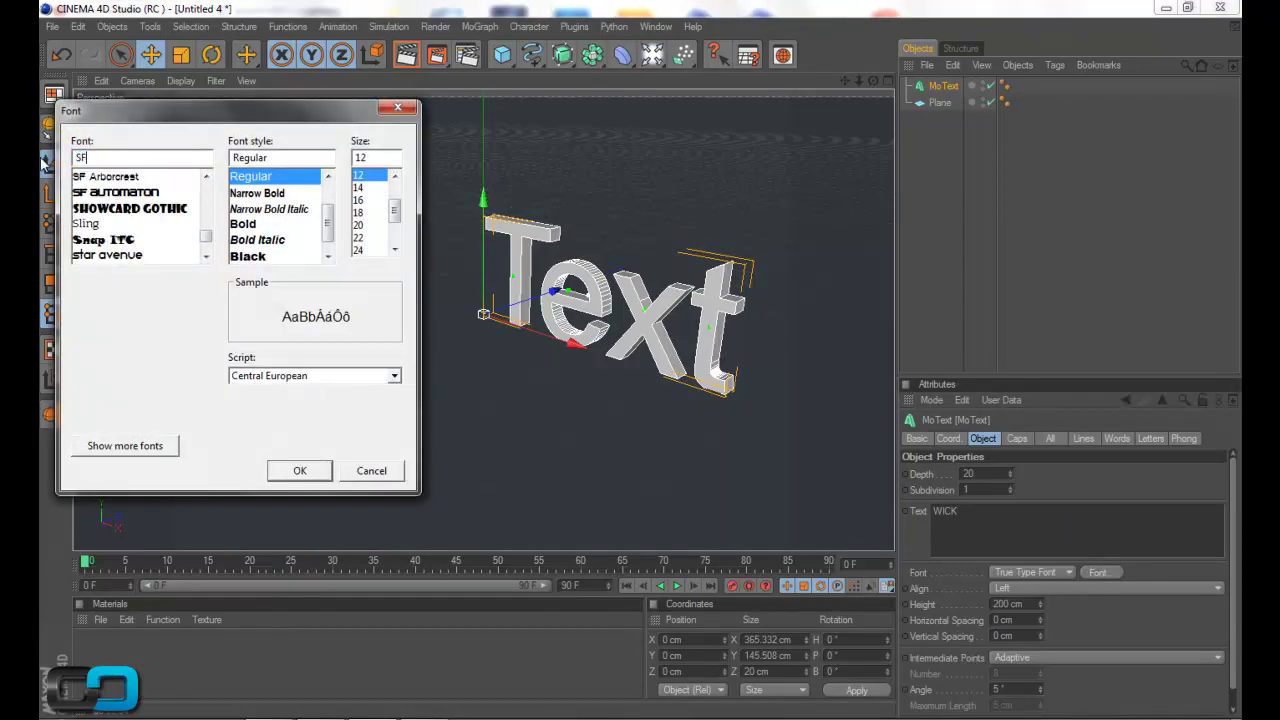
{"action": "key", "text": "Down"}
{"action": "key", "text": "Down"}
{"action": "key", "text": "Return"}
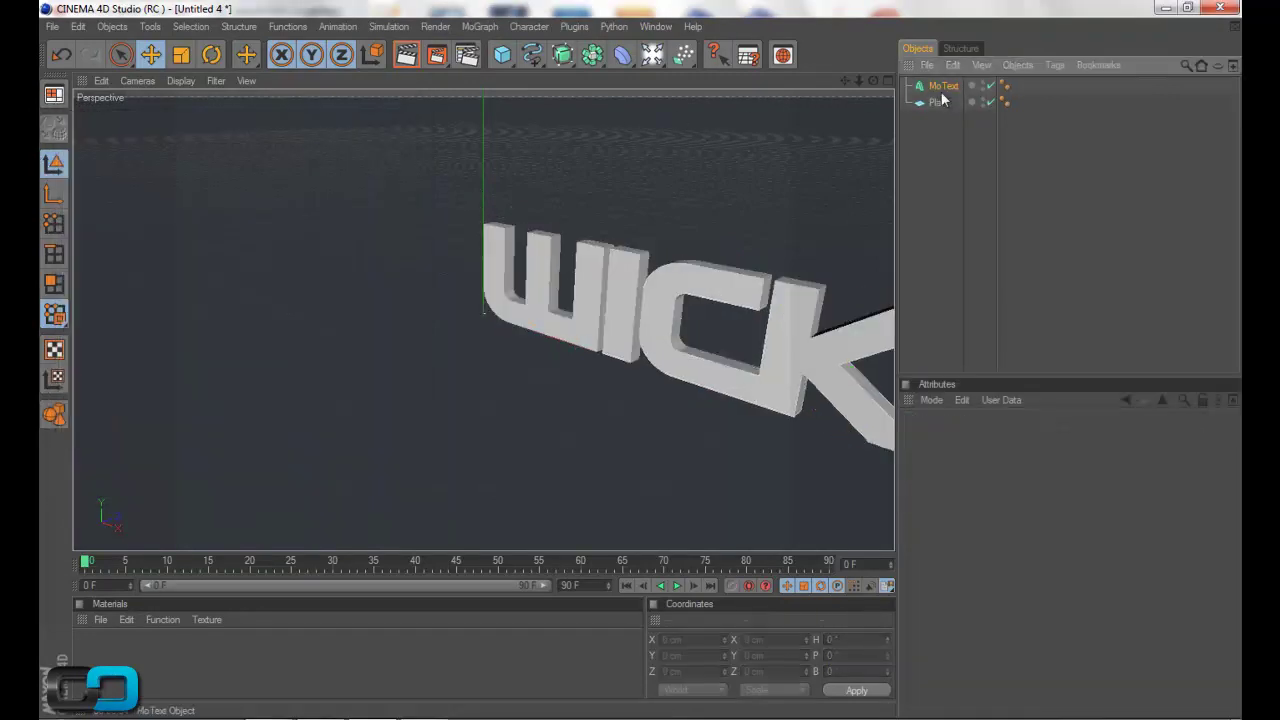
Step: Deepen the WICK extrusion to 73 and paste a duplicate as MoText 1
{"action": "left_click_drag", "start_coordinate": [873, 81], "coordinate": [639, 358]}
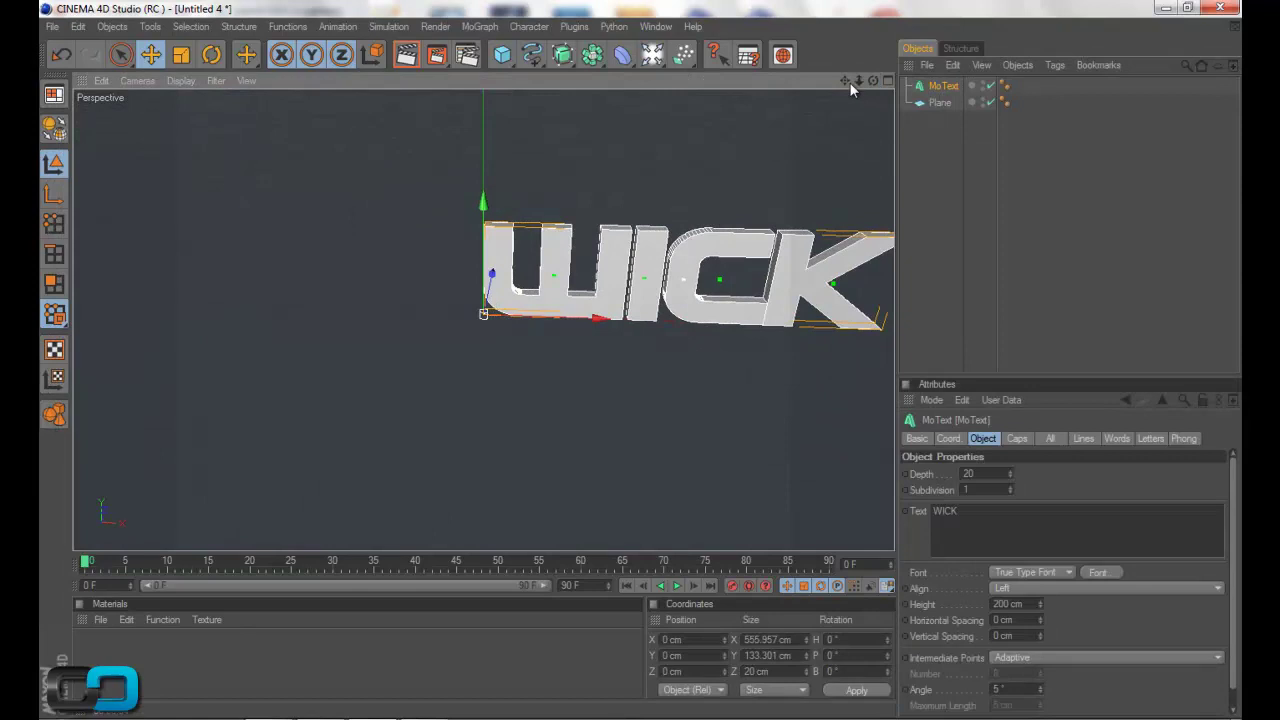
{"action": "left_click_drag", "start_coordinate": [851, 90], "coordinate": [626, 360]}
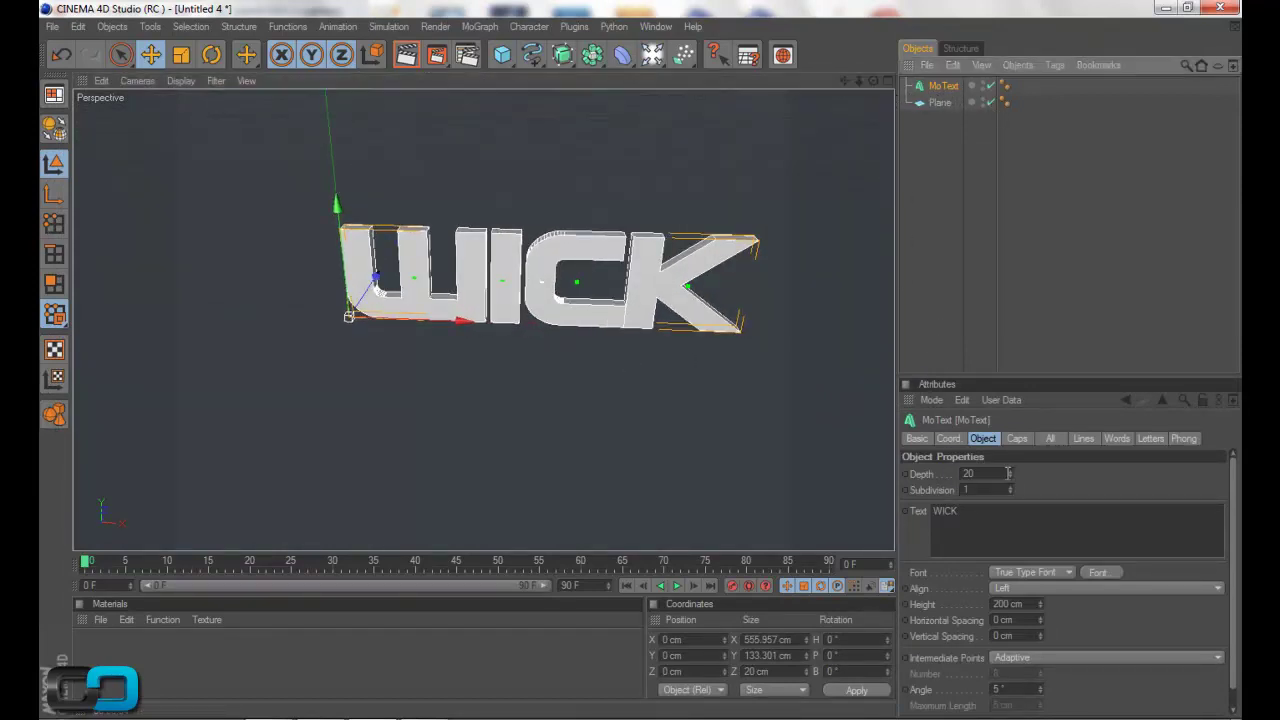
{"action": "left_click_drag", "start_coordinate": [1009, 473], "coordinate": [1010, 471]}
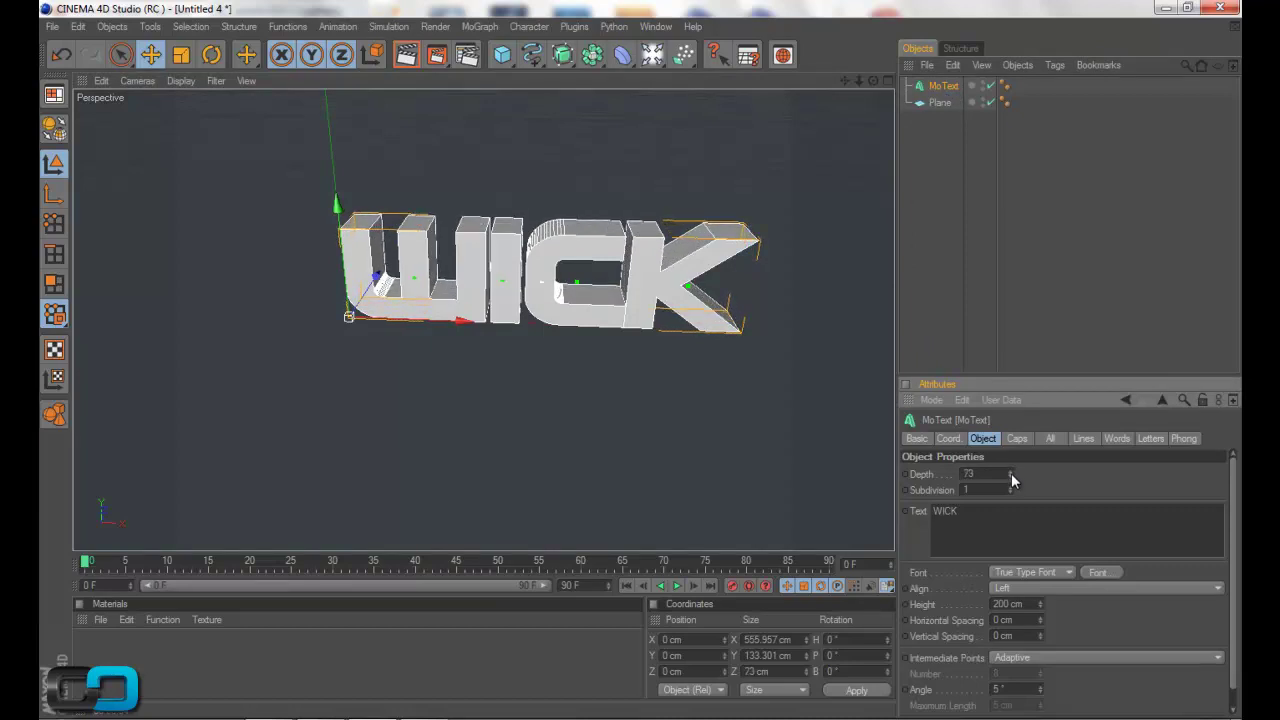
{"action": "mouse_move", "coordinate": [870, 78]}
{"action": "left_mouse_down"}
{"action": "mouse_move", "coordinate": [622, 350]}
{"action": "mouse_move", "coordinate": [652, 398]}
{"action": "mouse_move", "coordinate": [891, 96]}
{"action": "mouse_move", "coordinate": [641, 359]}
{"action": "left_mouse_up"}
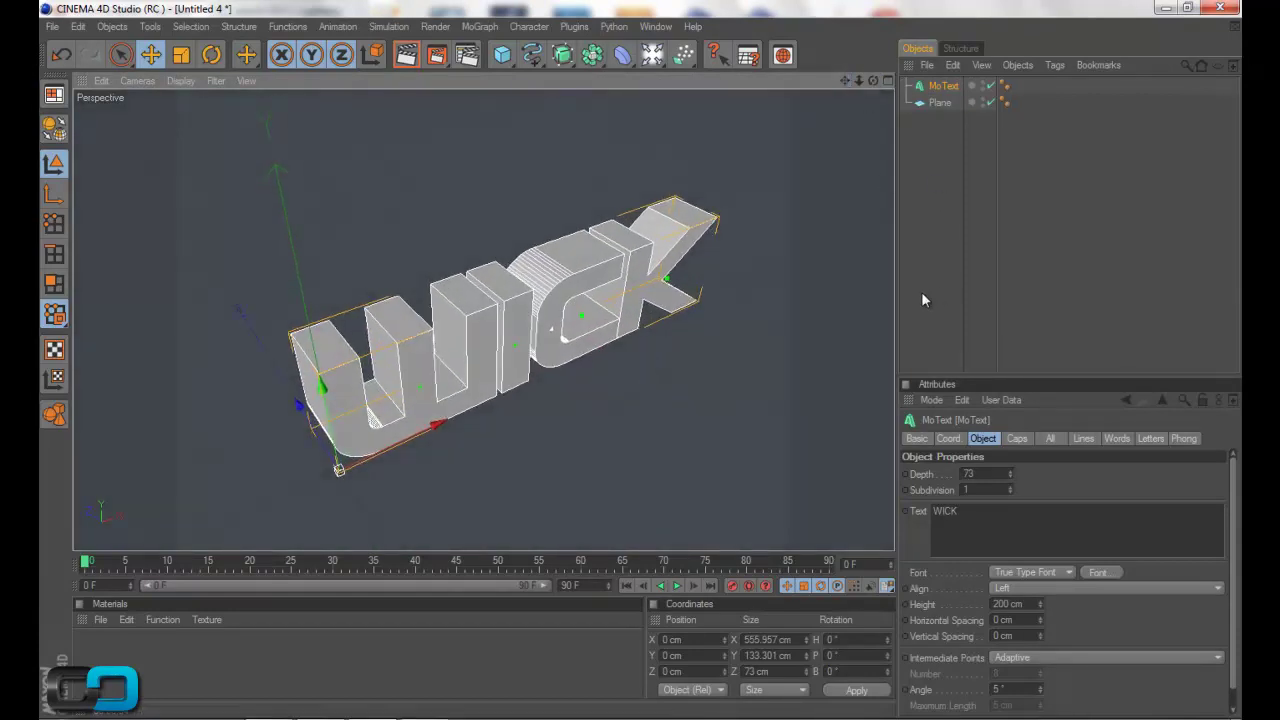
{"action": "left_click_drag", "start_coordinate": [868, 82], "coordinate": [641, 359]}
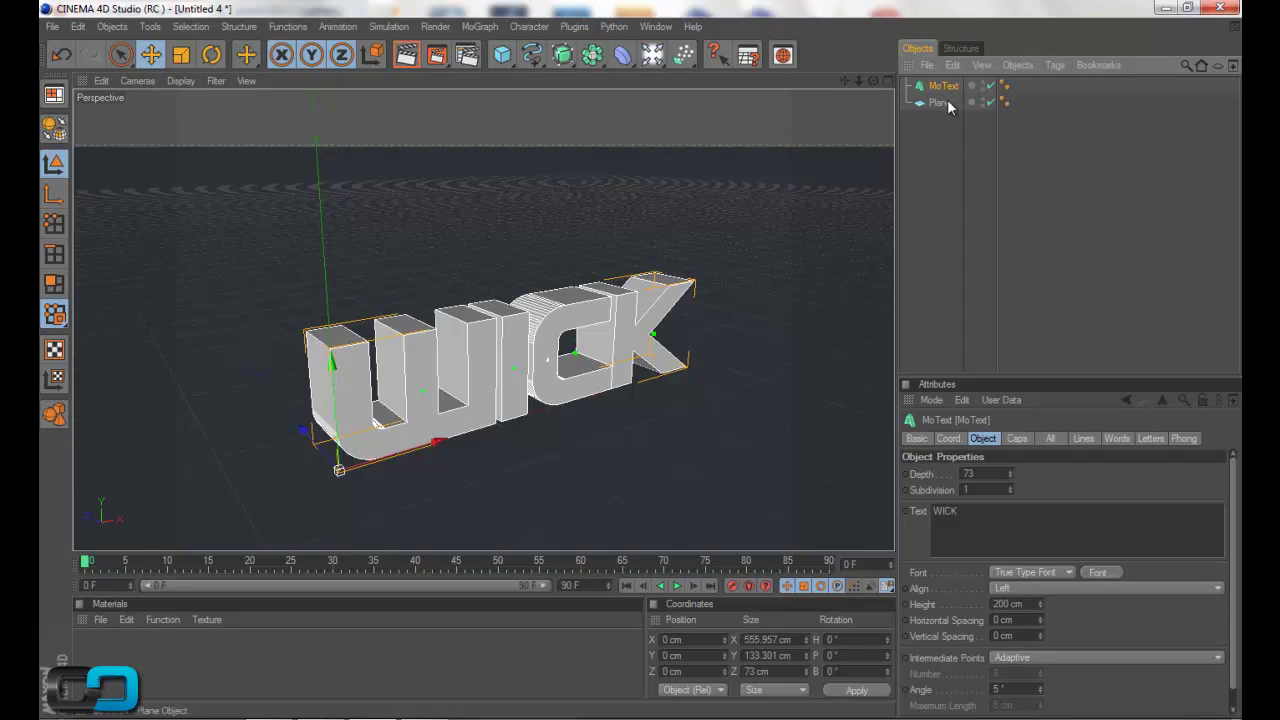
{"action": "key", "text": "ctrl+v"}
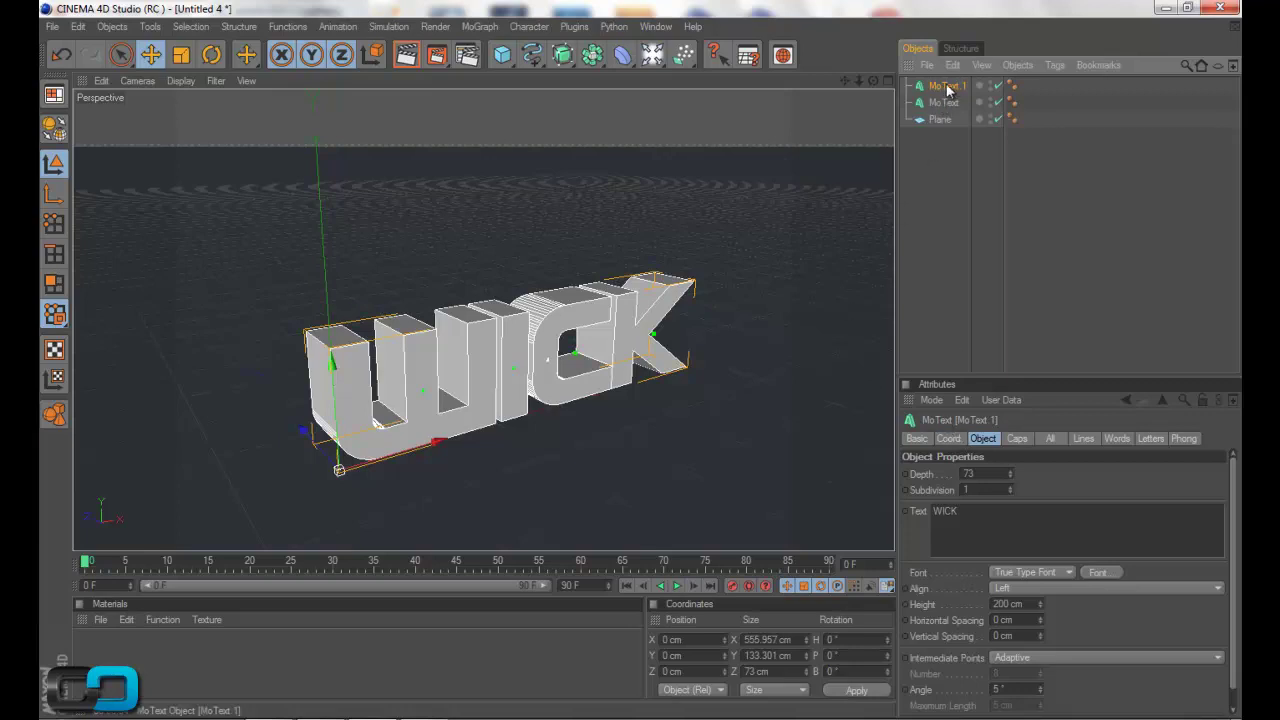
Step: Give MoText 1 Fillet Caps at start and end with 100 steps and 3 cm radius
{"action": "left_click", "coordinate": [1015, 440]}
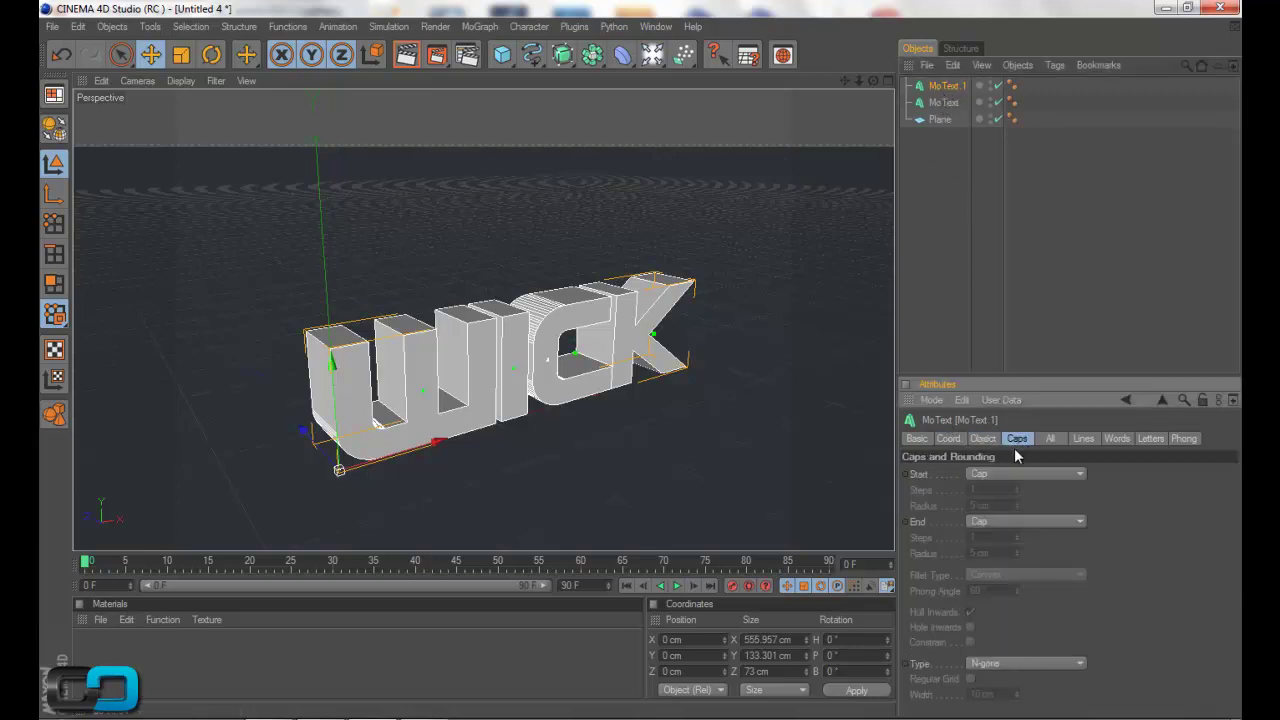
{"action": "left_click", "coordinate": [975, 474]}
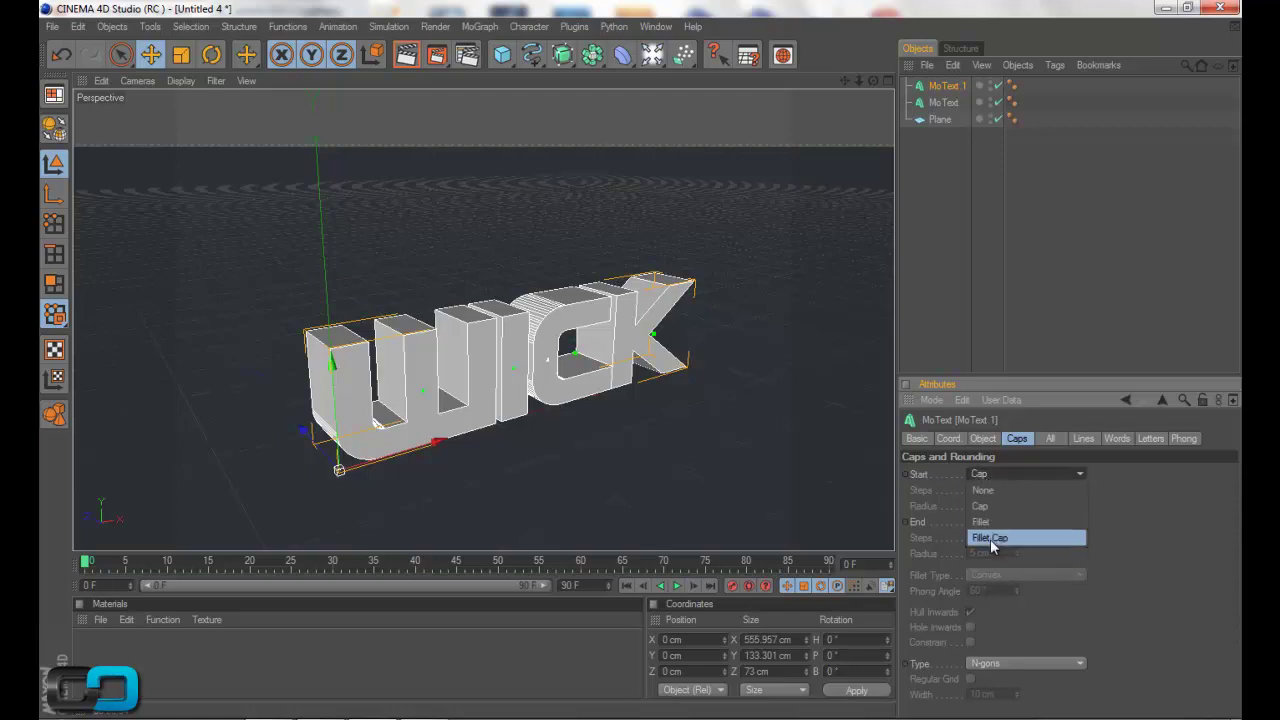
{"action": "left_click", "coordinate": [952, 537]}
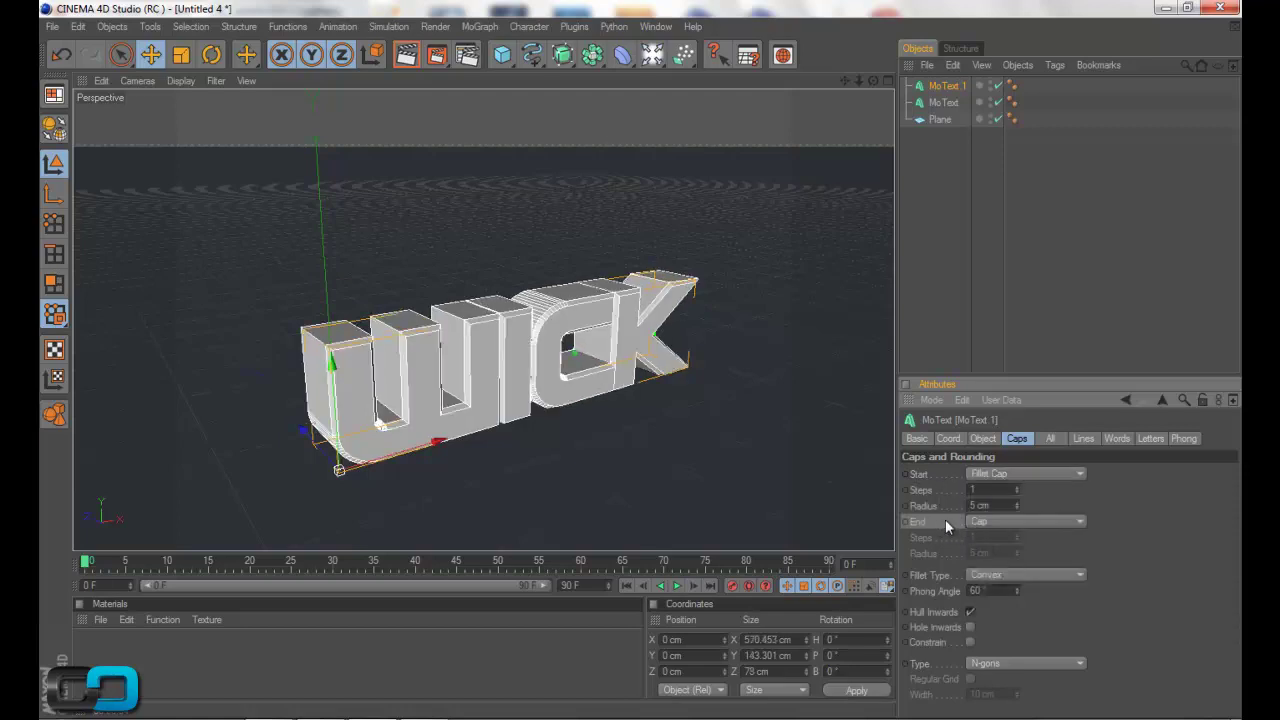
{"action": "left_click", "coordinate": [996, 522]}
{"action": "left_click", "coordinate": [995, 584]}
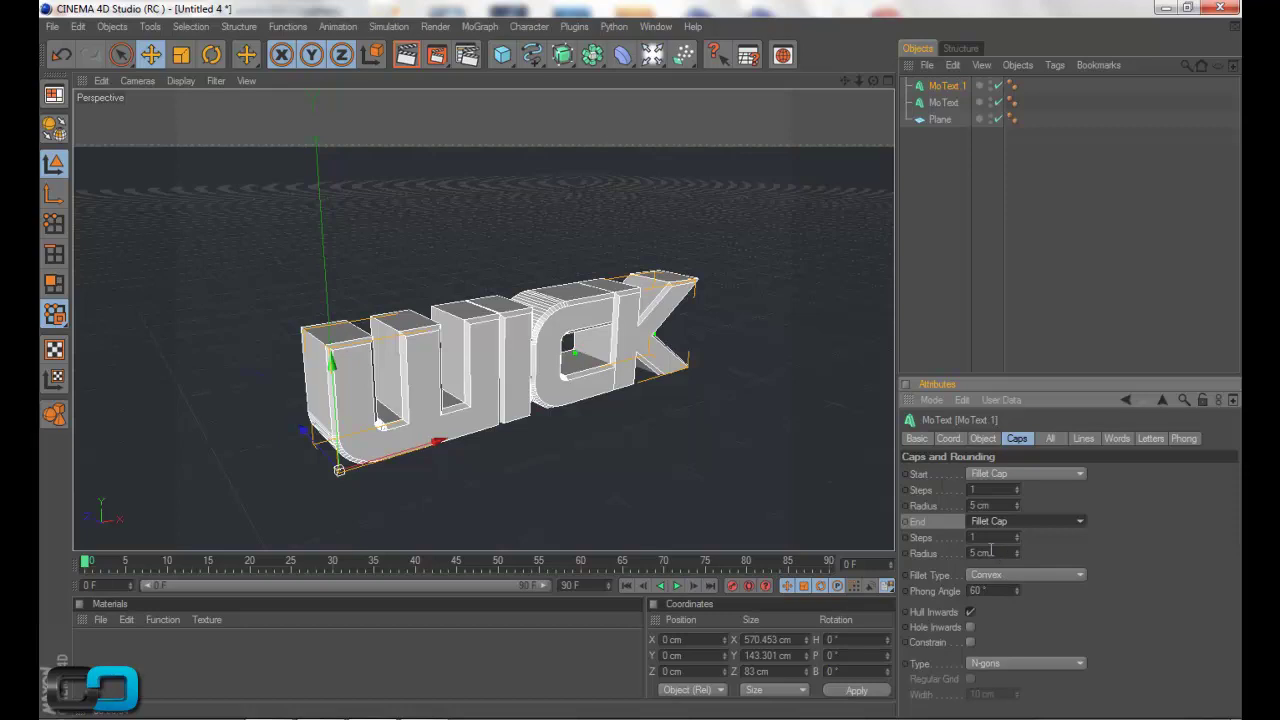
{"action": "left_click", "coordinate": [975, 490]}
{"action": "type", "text": "100"}
{"action": "key", "text": "Tab"}
{"action": "type", "text": "3"}
{"action": "key", "text": "Tab"}
{"action": "key", "text": "Tab"}
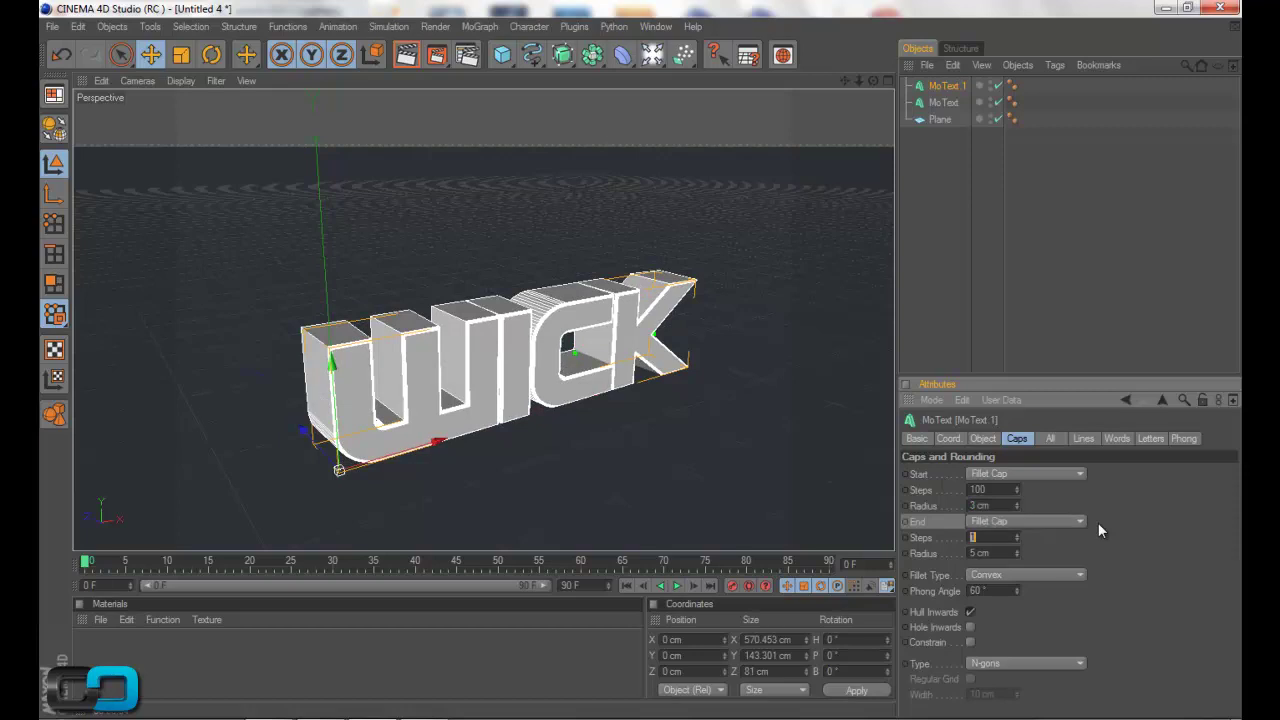
{"action": "type", "text": "100"}
{"action": "key", "text": "Tab"}
{"action": "type", "text": "3"}
{"action": "key", "text": "Return"}
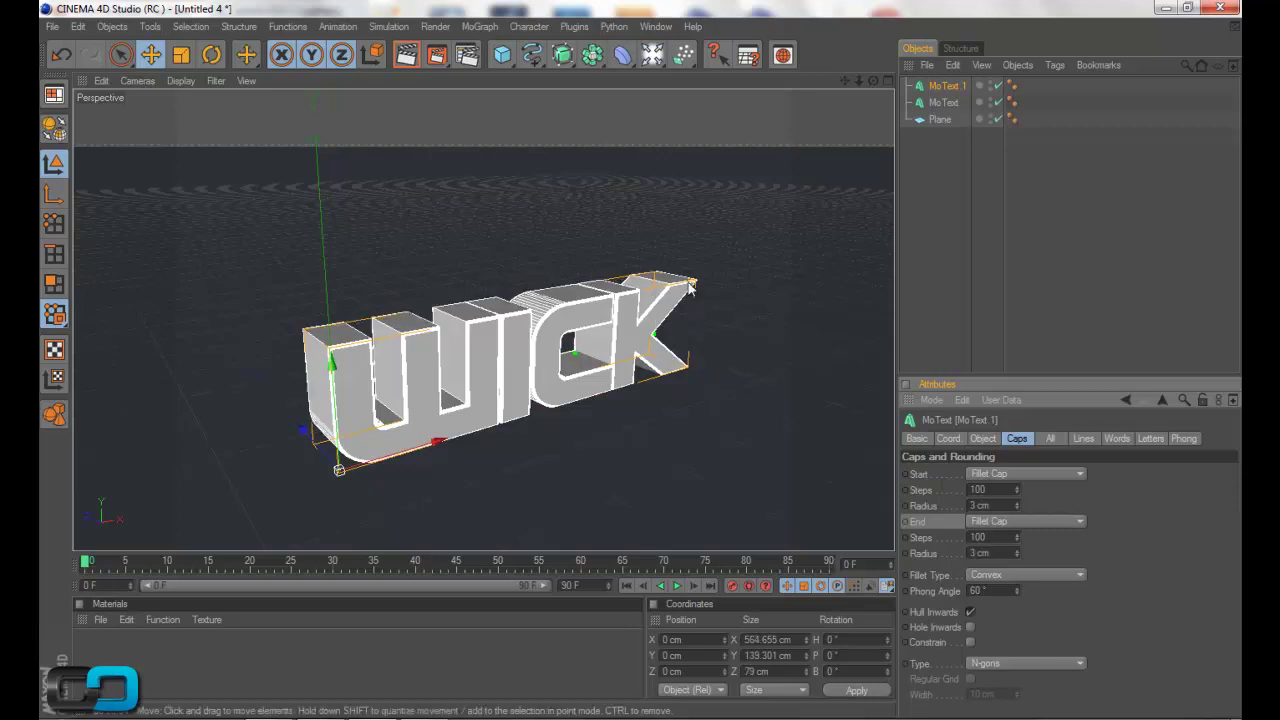
Step: Shift MoText 1 forward to about 11 cm along Z
{"action": "left_click", "coordinate": [948, 88]}
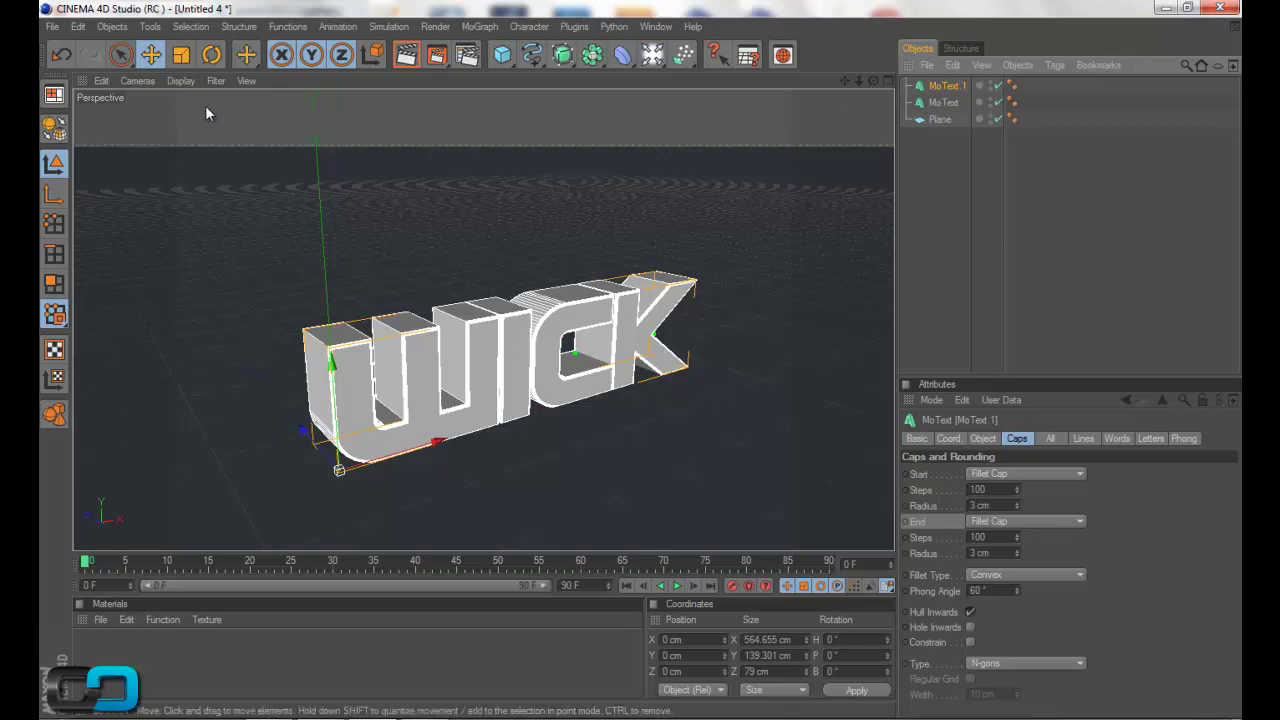
{"action": "left_click", "coordinate": [120, 55]}
{"action": "mouse_move", "coordinate": [300, 438]}
{"action": "left_mouse_down"}
{"action": "mouse_move", "coordinate": [641, 363]}
{"action": "mouse_move", "coordinate": [726, 143]}
{"action": "left_mouse_up"}
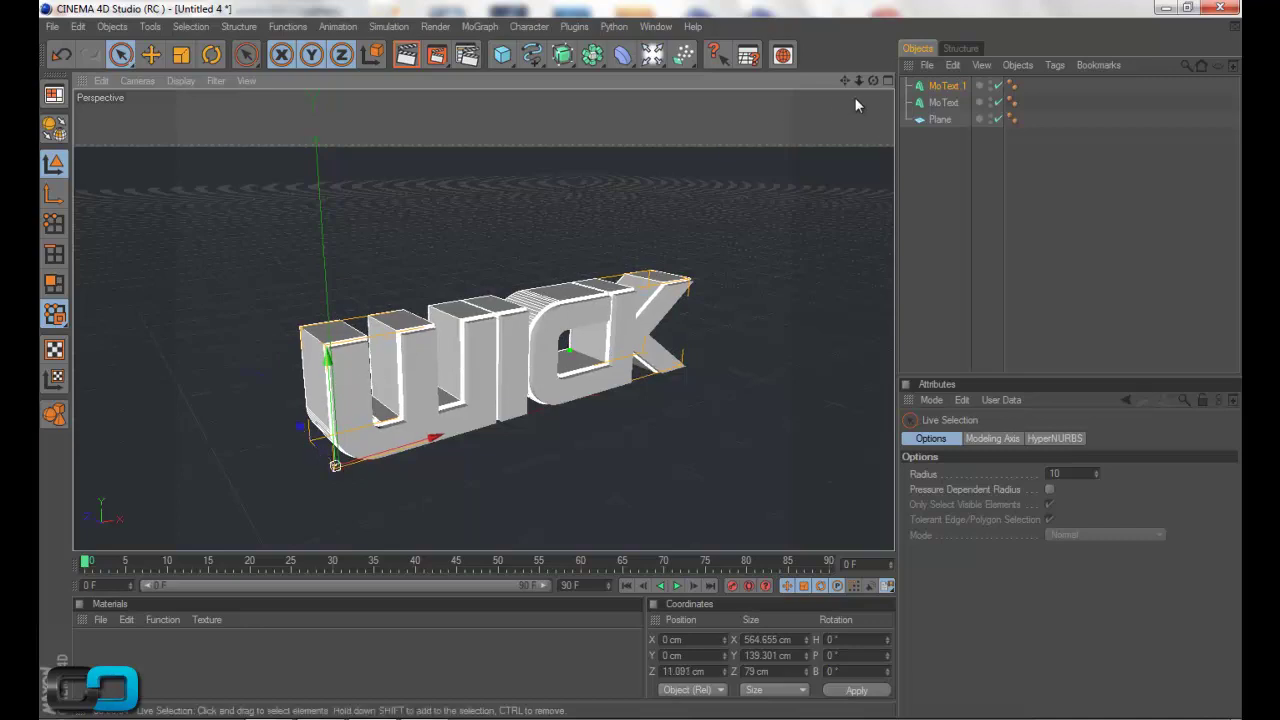
{"action": "left_click_drag", "start_coordinate": [854, 97], "coordinate": [641, 357], "text": "alt"}
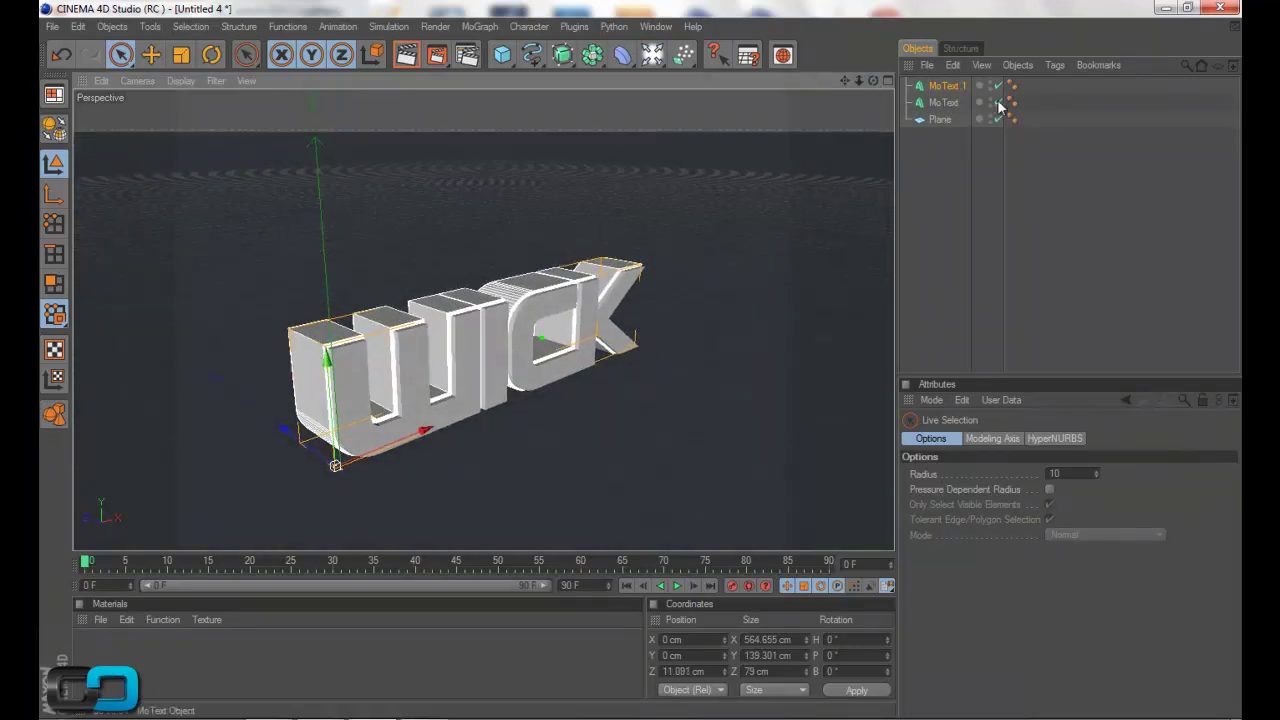
{"action": "left_click", "coordinate": [935, 148]}
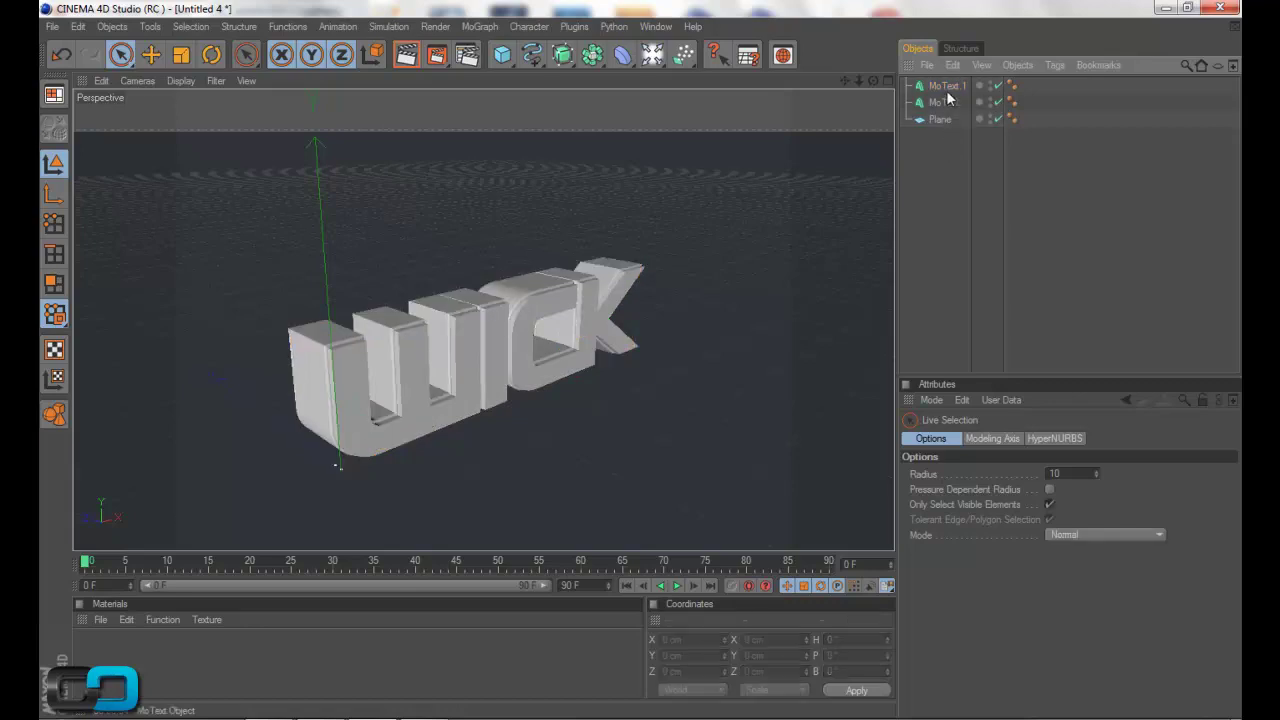
{"action": "left_click", "coordinate": [405, 56]}
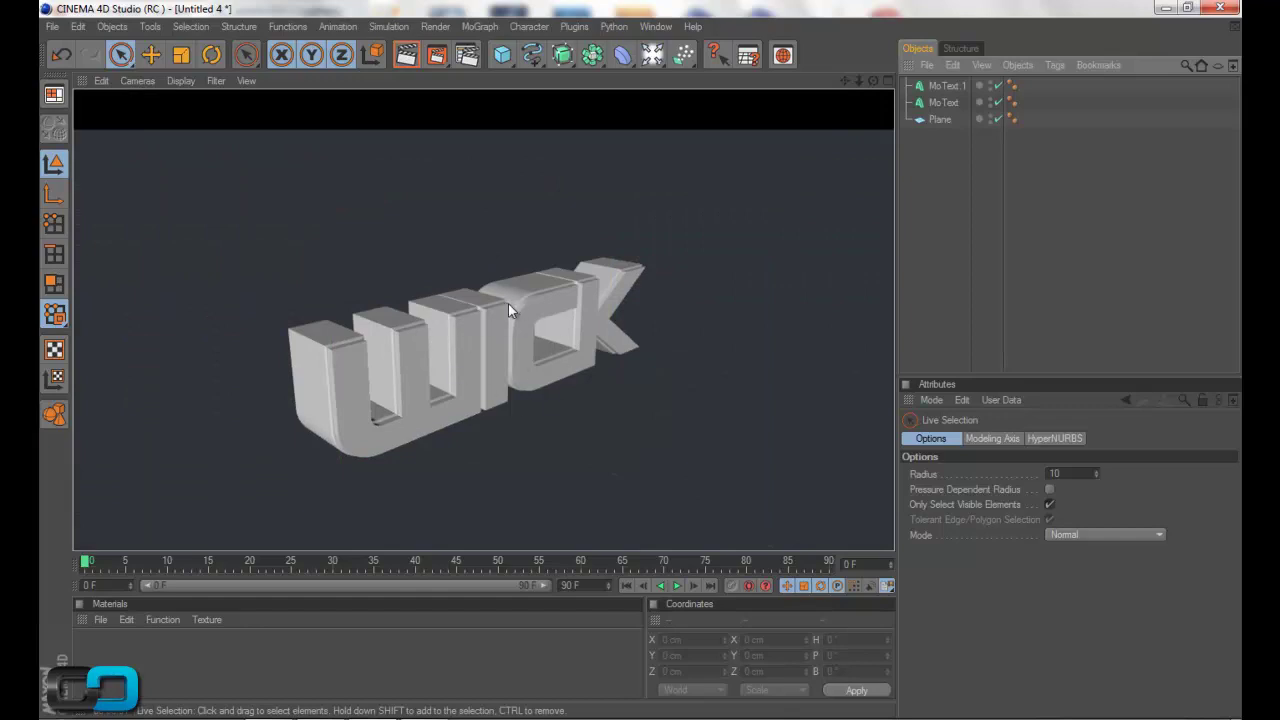
{"action": "left_click", "coordinate": [941, 120]}
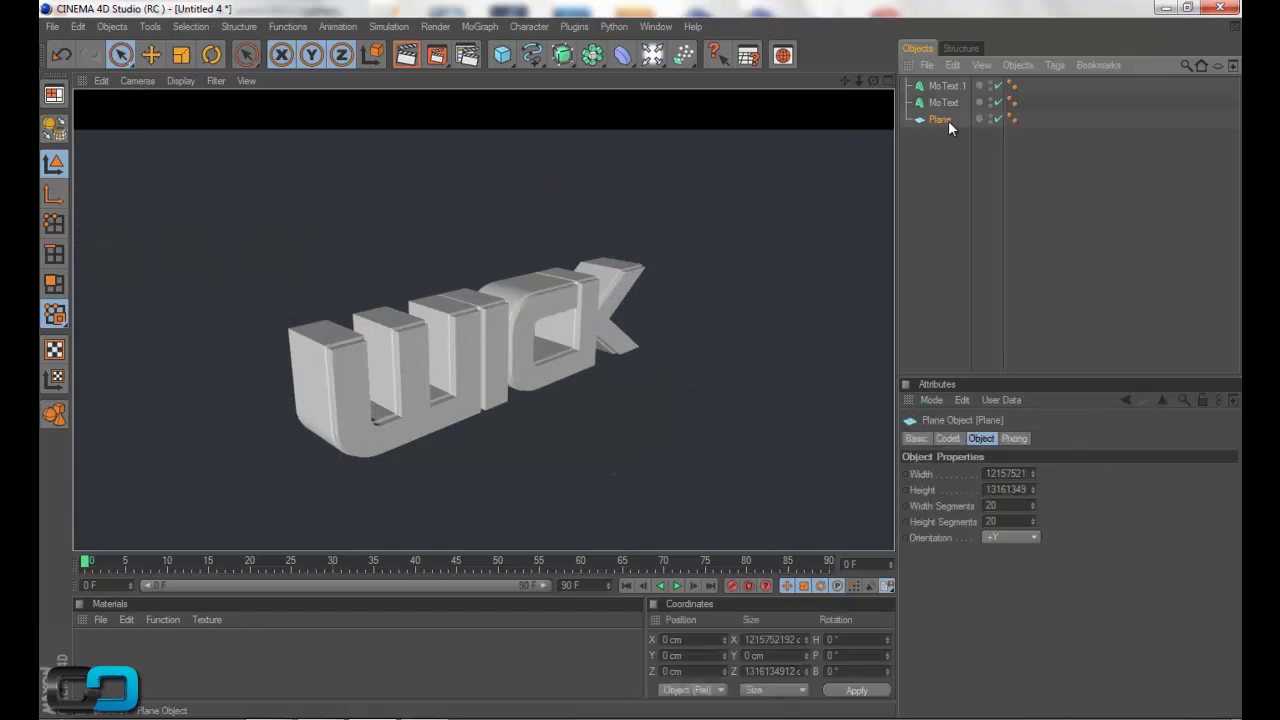
{"action": "left_click", "coordinate": [936, 174]}
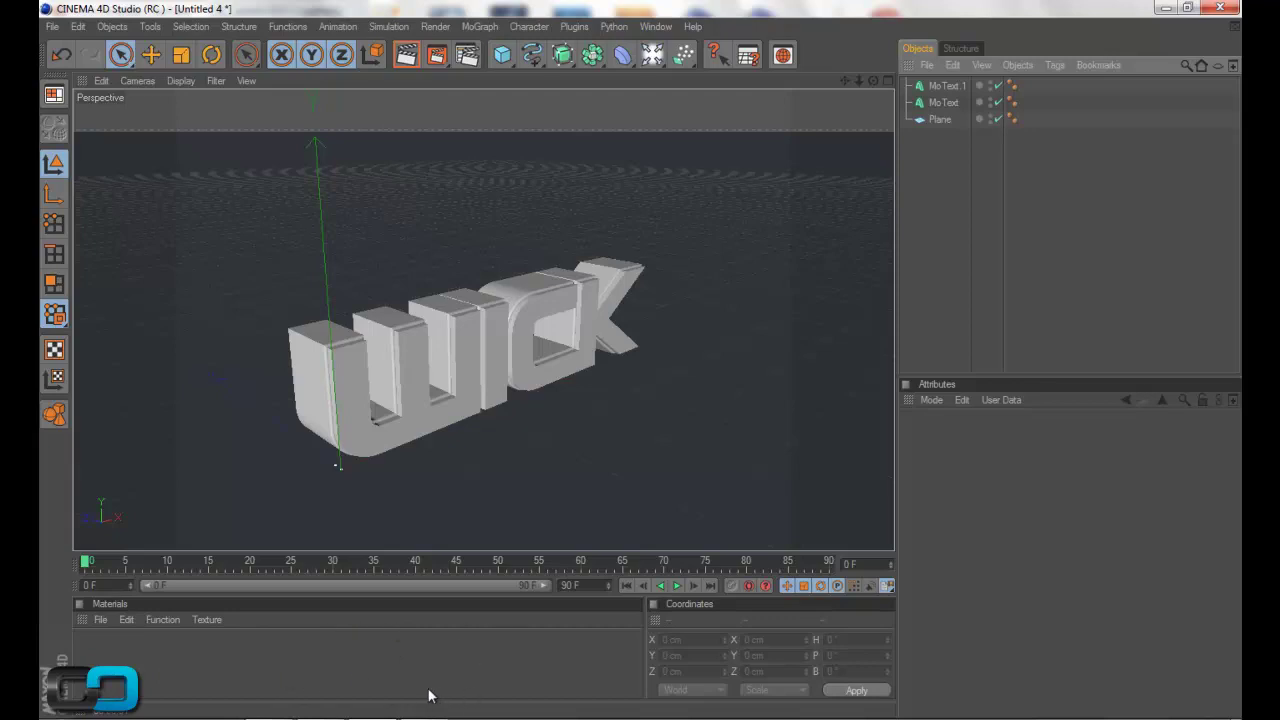
Step: Create a new material Mat and set its colour to light grey RGB 222
{"action": "double_click", "coordinate": [112, 660]}
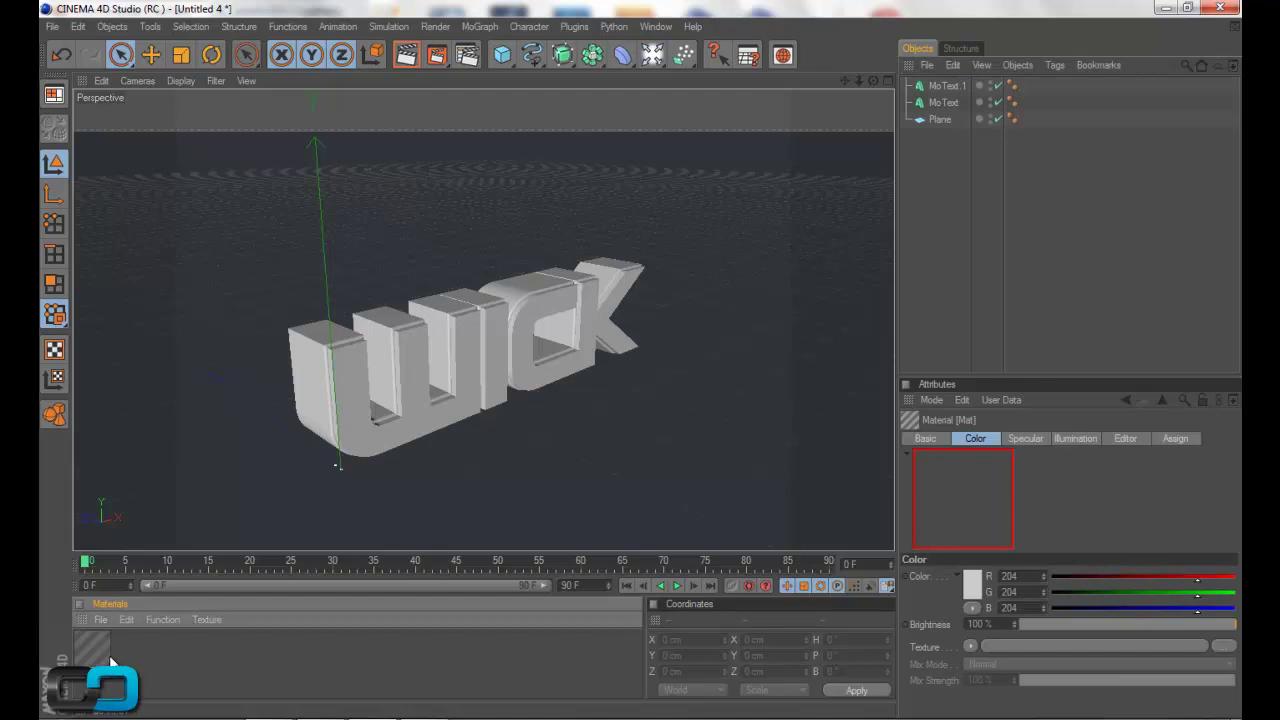
{"action": "left_click", "coordinate": [100, 619]}
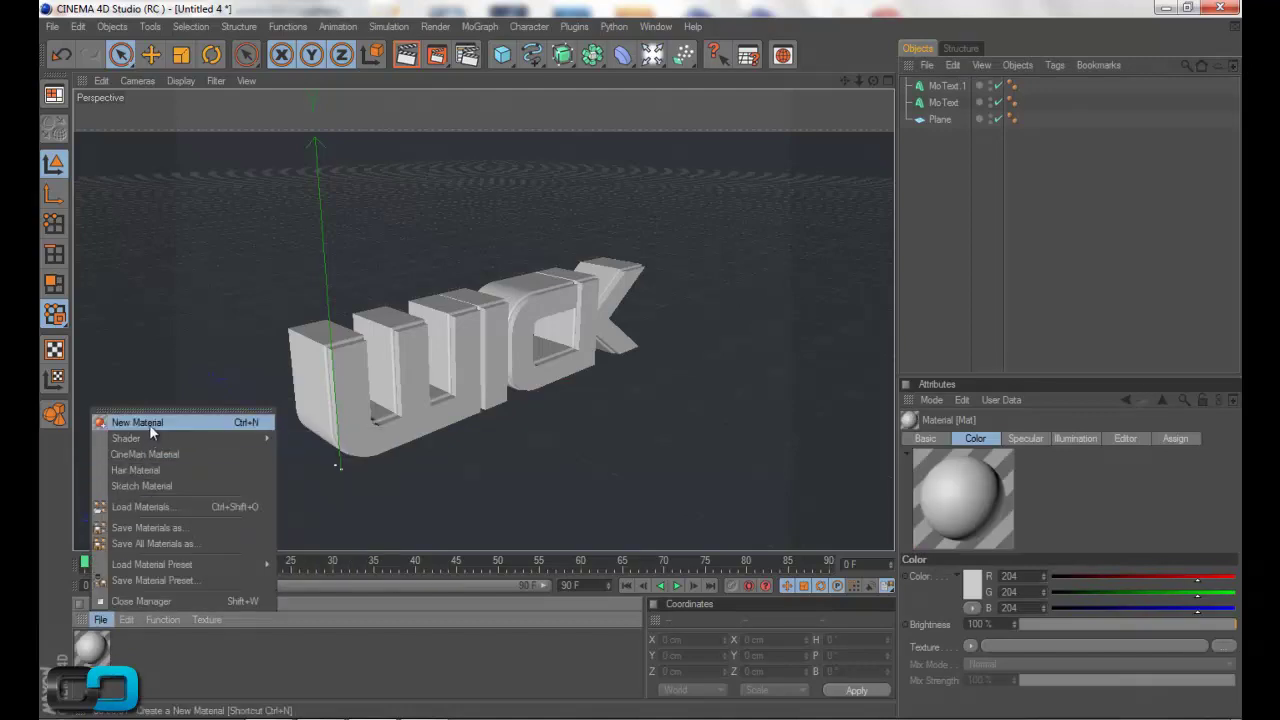
{"action": "key", "text": "Escape"}
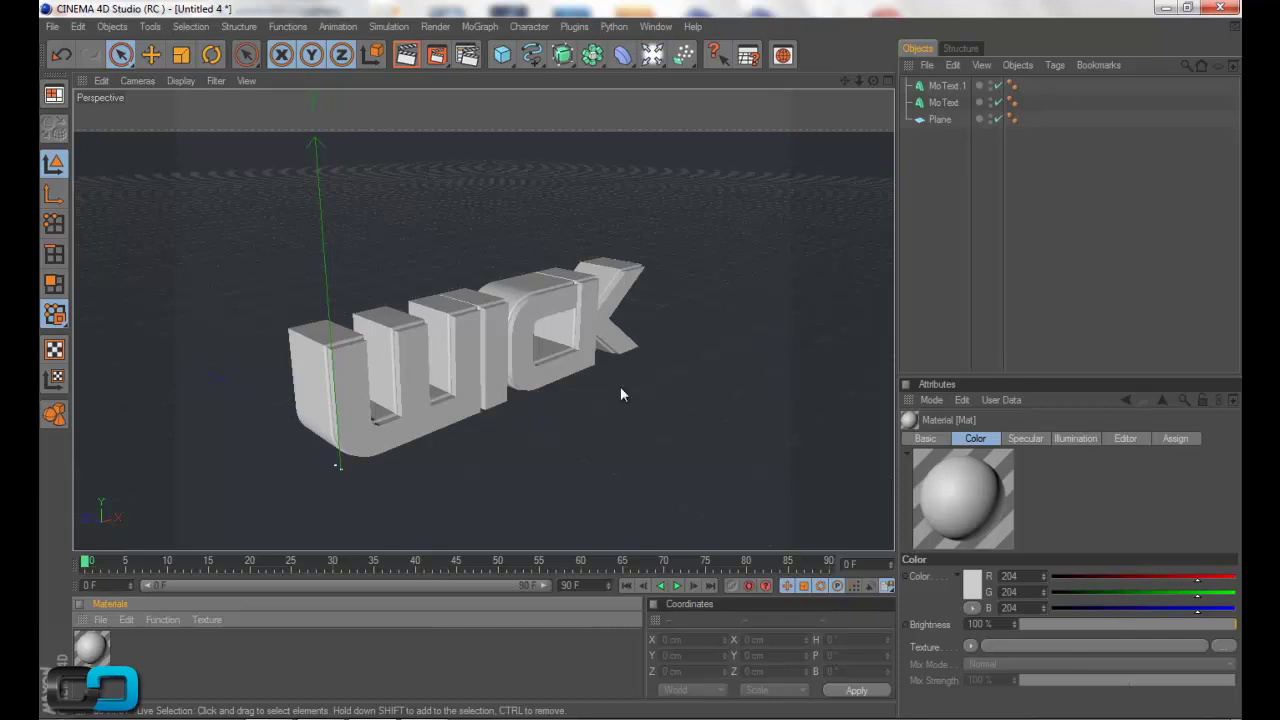
{"action": "double_click", "coordinate": [91, 647]}
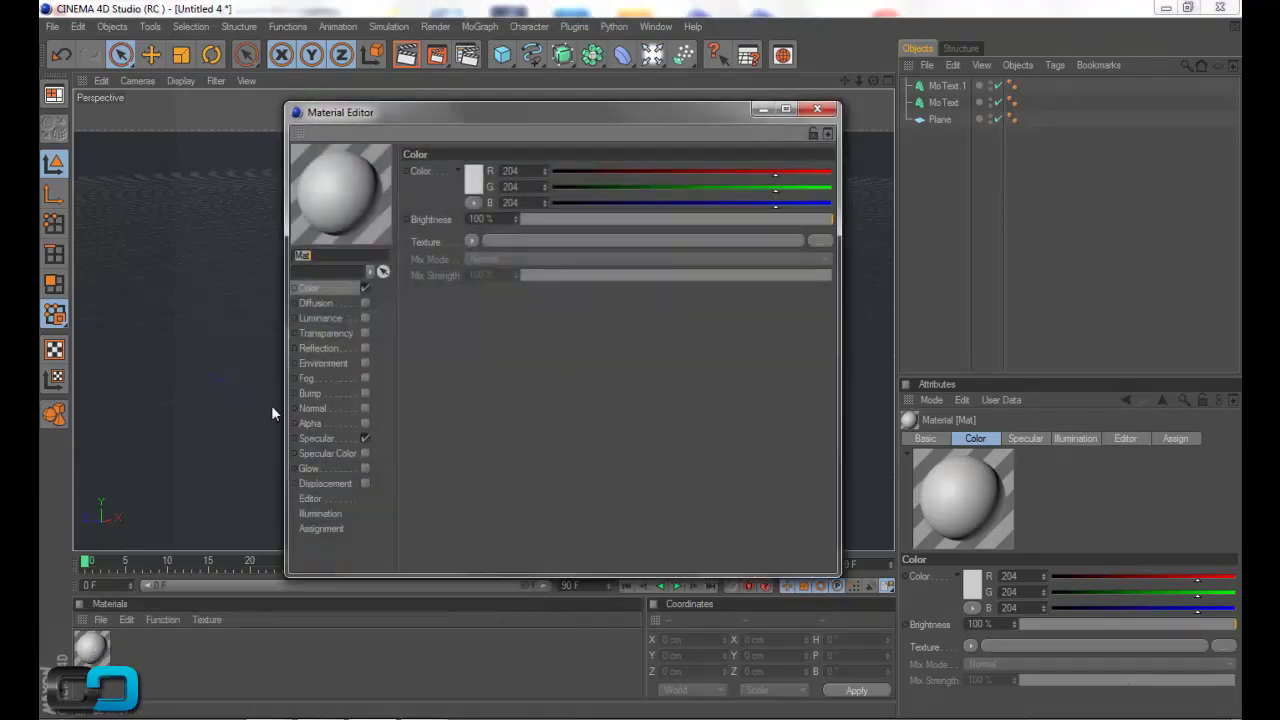
{"action": "left_click", "coordinate": [474, 181]}
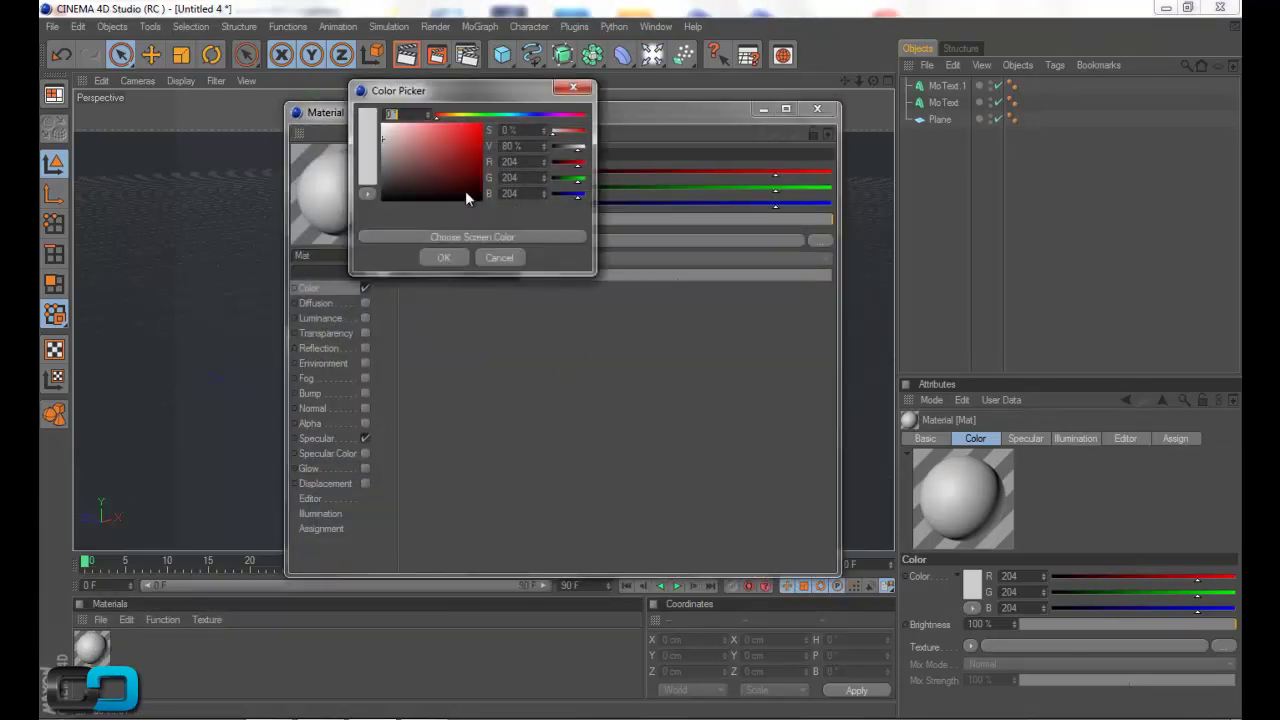
{"action": "left_click_drag", "start_coordinate": [390, 136], "coordinate": [376, 134]}
{"action": "left_click_drag", "start_coordinate": [393, 134], "coordinate": [384, 133]}
{"action": "left_click", "coordinate": [437, 258]}
Step: Enable 13% reflection on Mat and apply it to the floor plane
{"action": "left_click", "coordinate": [365, 348]}
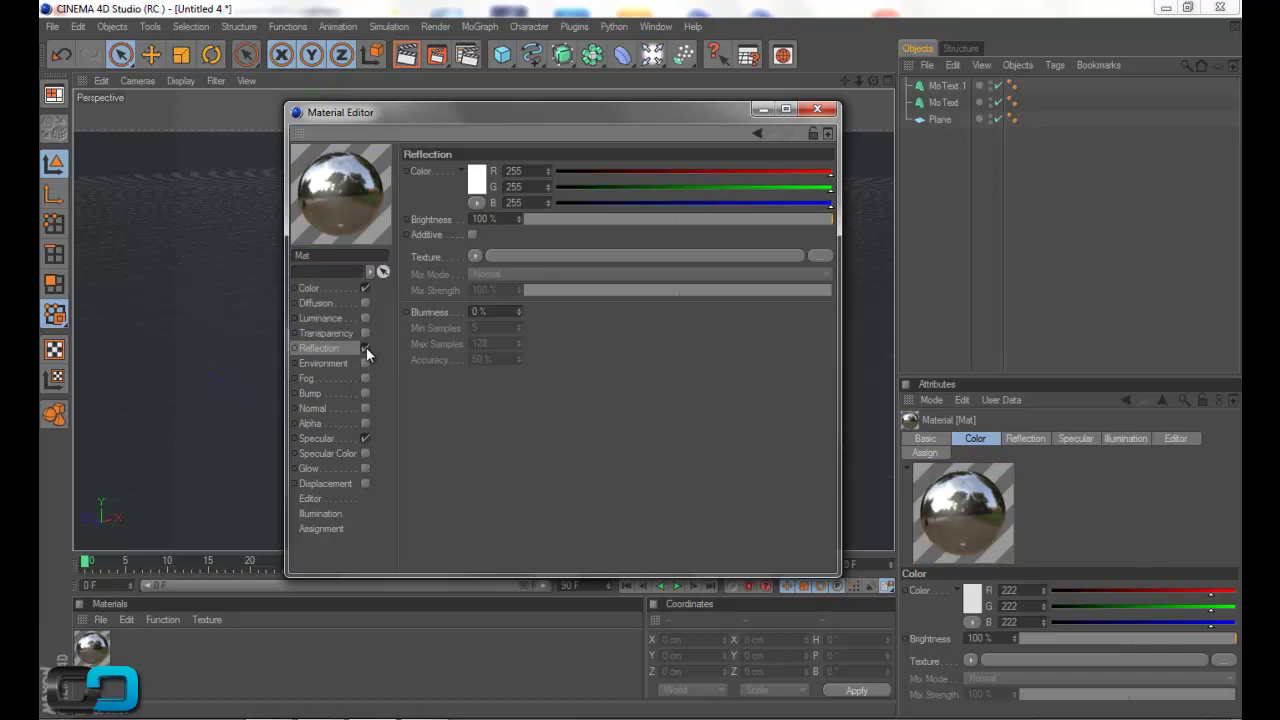
{"action": "left_click", "coordinate": [559, 219]}
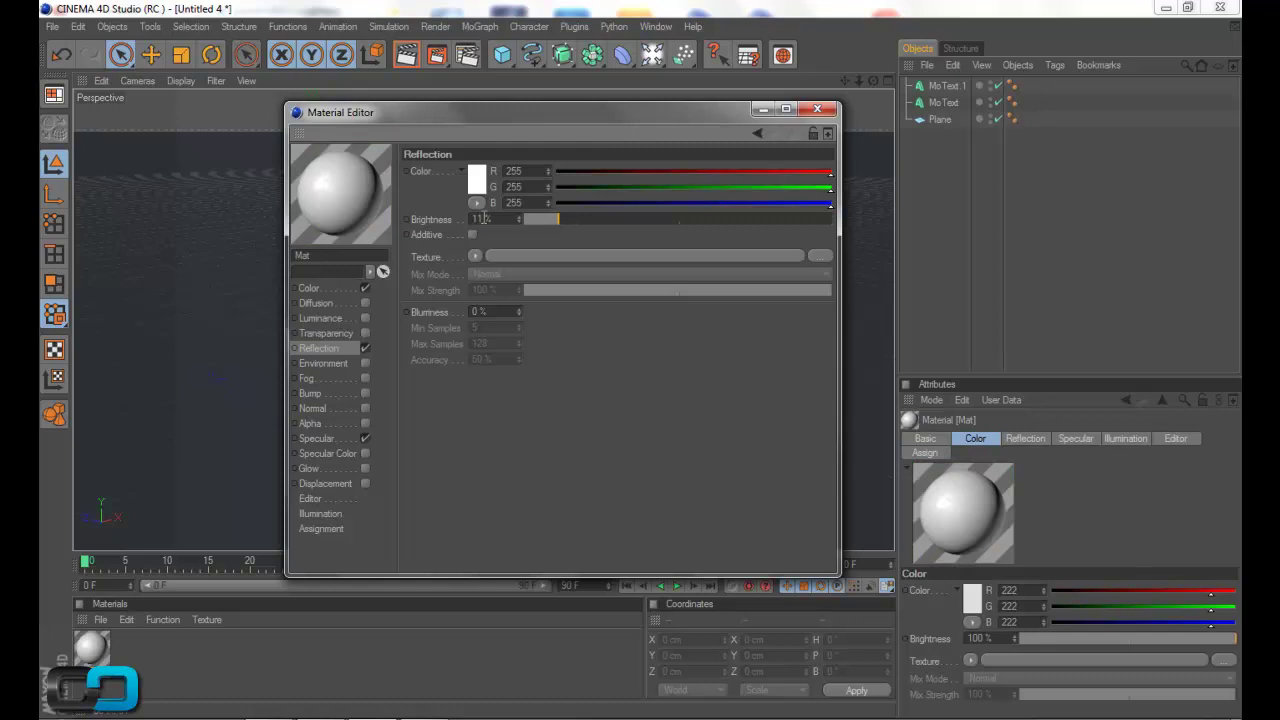
{"action": "left_click", "coordinate": [564, 220]}
{"action": "left_click", "coordinate": [817, 109]}
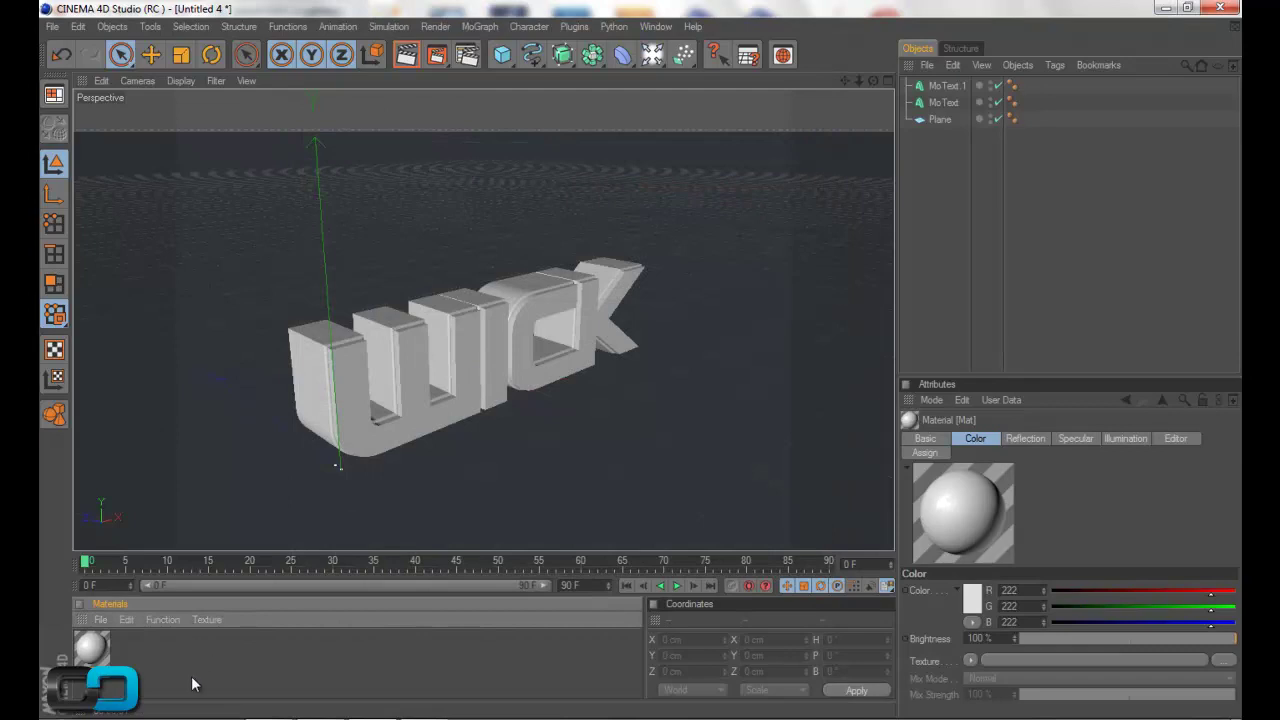
{"action": "left_click_drag", "start_coordinate": [91, 646], "coordinate": [497, 516]}
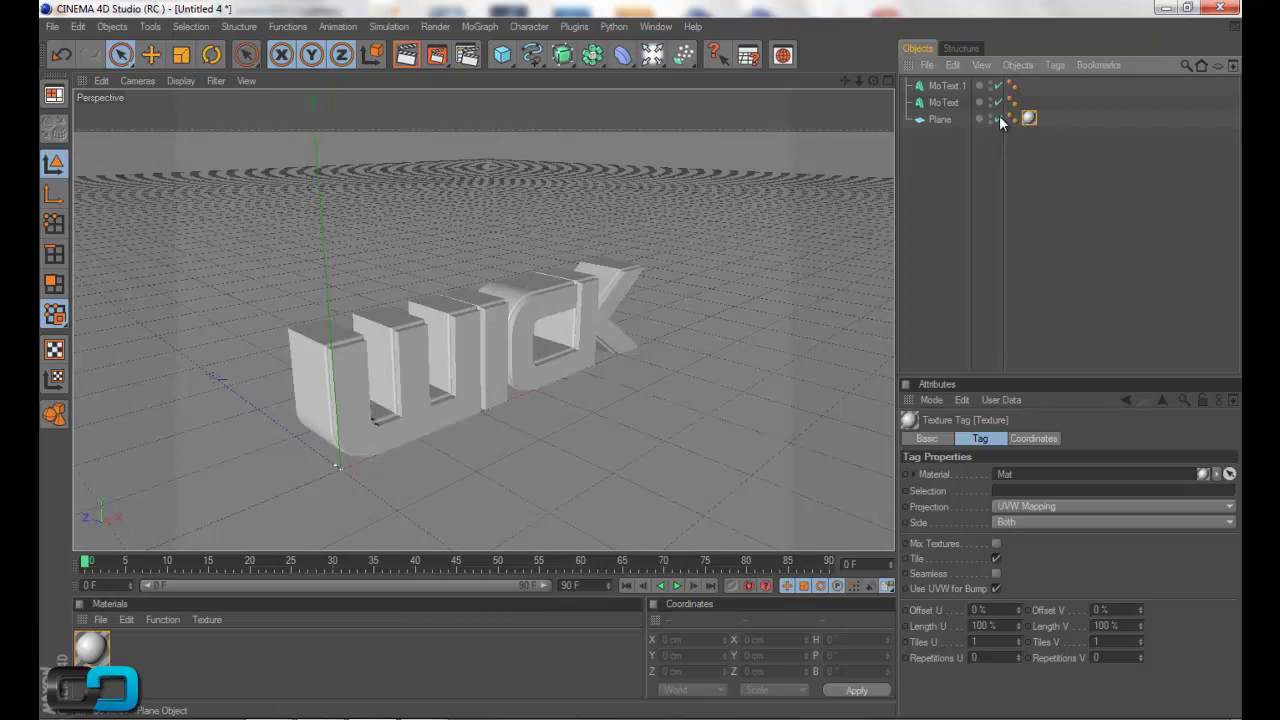
{"action": "left_click", "coordinate": [946, 103]}
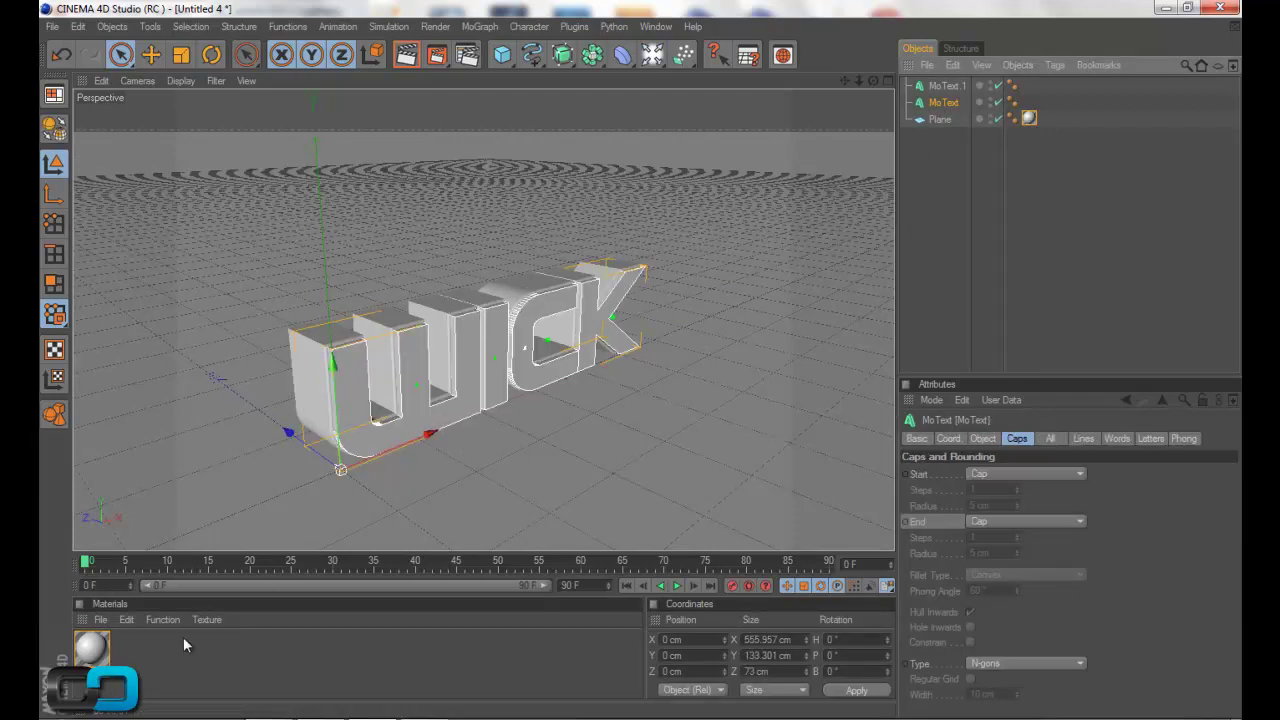
Step: Create a Nukei material with a light azure blue Diffuse A colour
{"action": "left_click", "coordinate": [100, 619]}
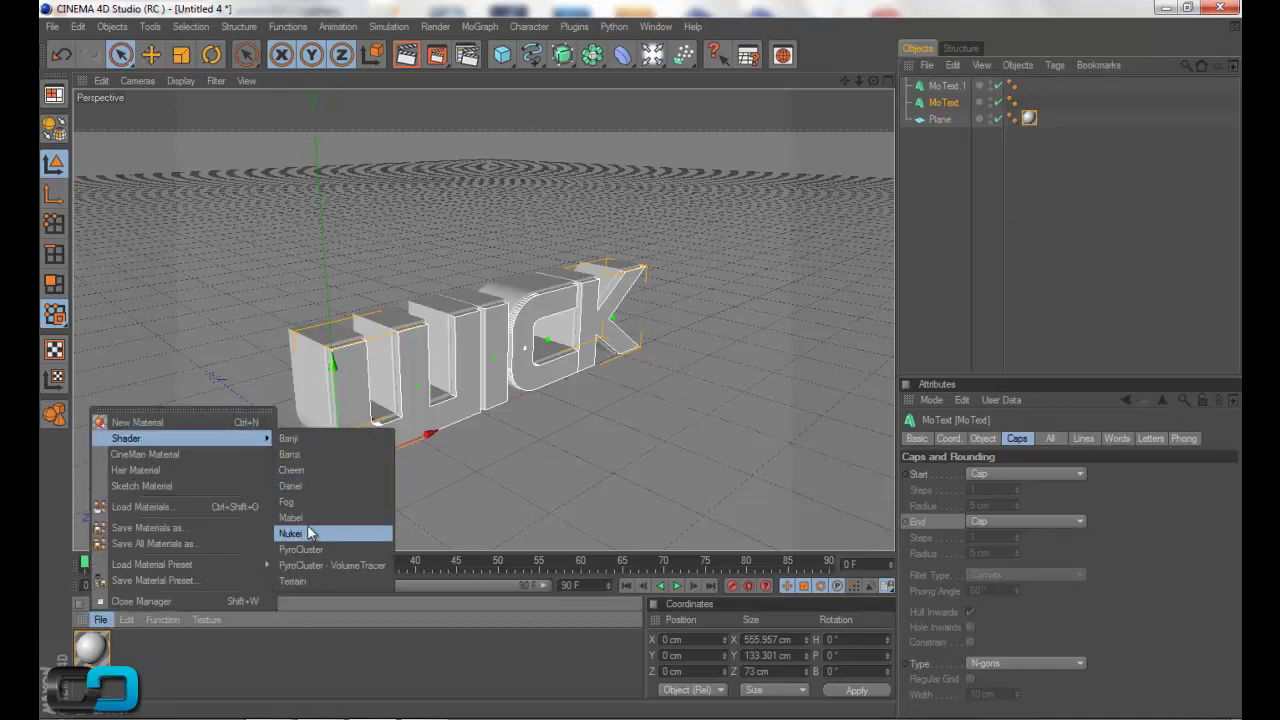
{"action": "mouse_move", "coordinate": [180, 438]}
{"action": "left_click", "coordinate": [305, 529]}
{"action": "double_click", "coordinate": [131, 648]}
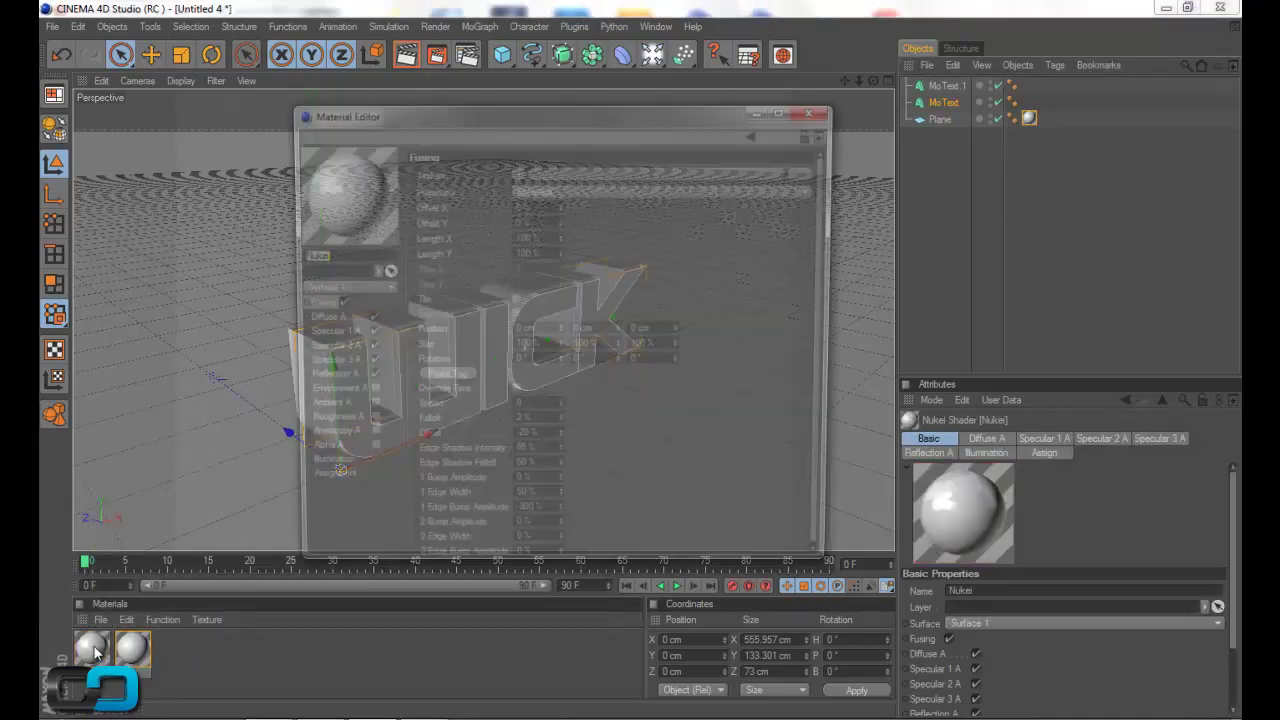
{"action": "left_click", "coordinate": [318, 319]}
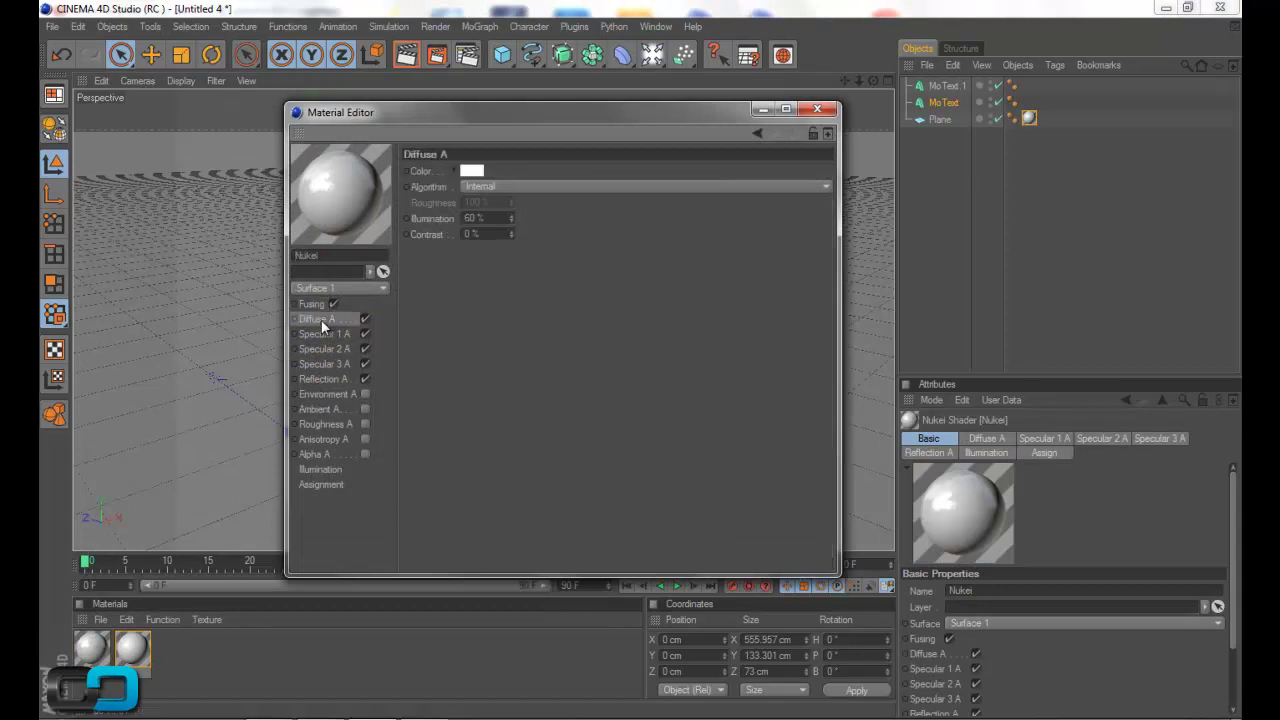
{"action": "left_click", "coordinate": [473, 170]}
{"action": "left_click", "coordinate": [533, 106]}
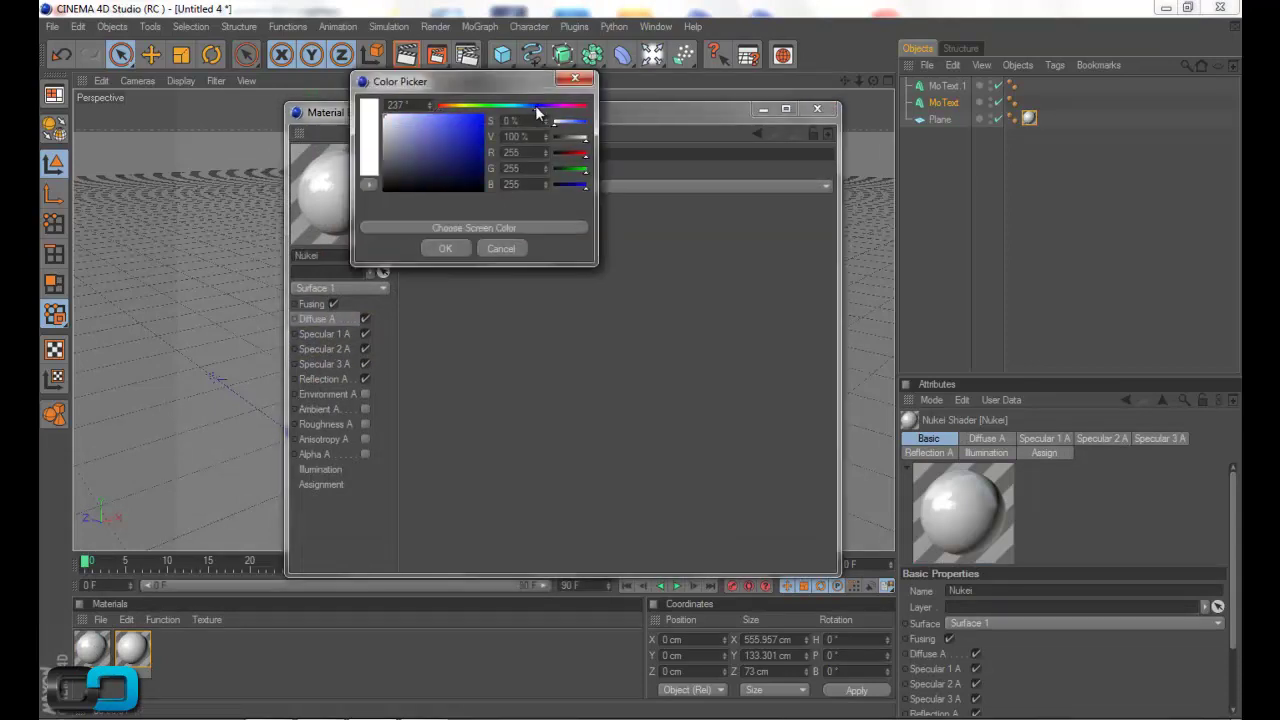
{"action": "left_click", "coordinate": [531, 107]}
{"action": "left_click_drag", "start_coordinate": [531, 108], "coordinate": [530, 117]}
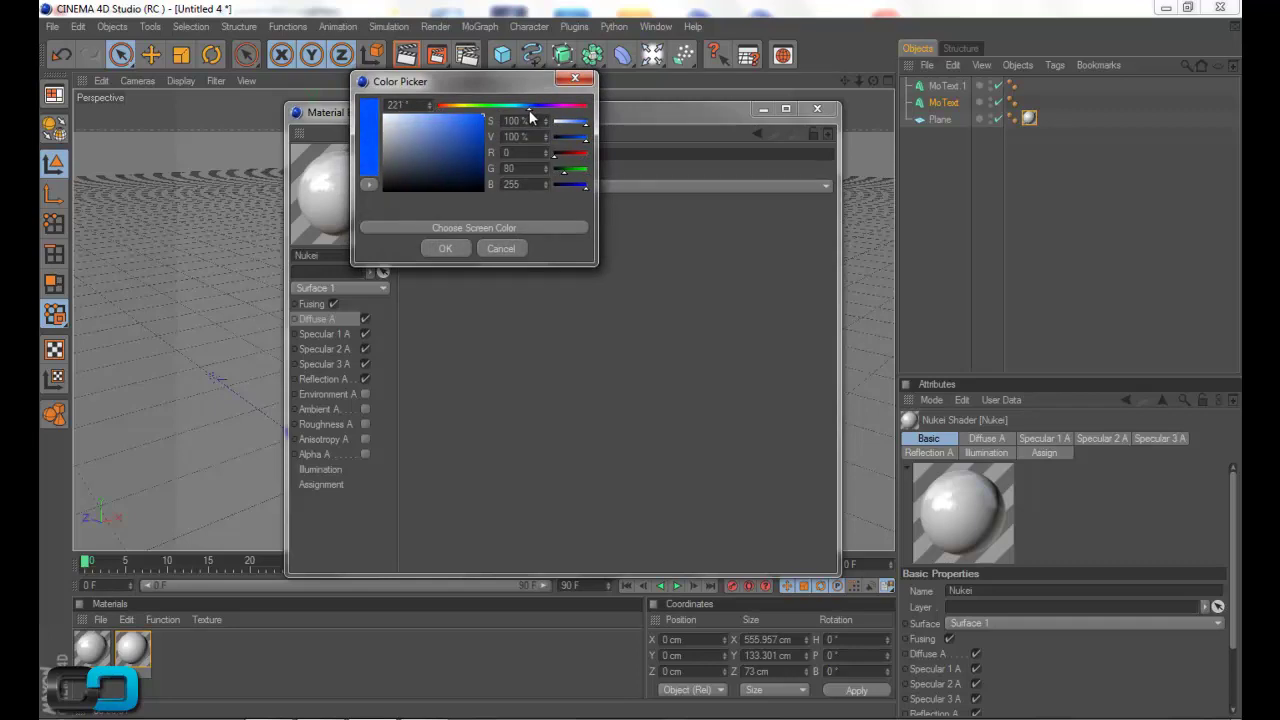
{"action": "left_click", "coordinate": [445, 248]}
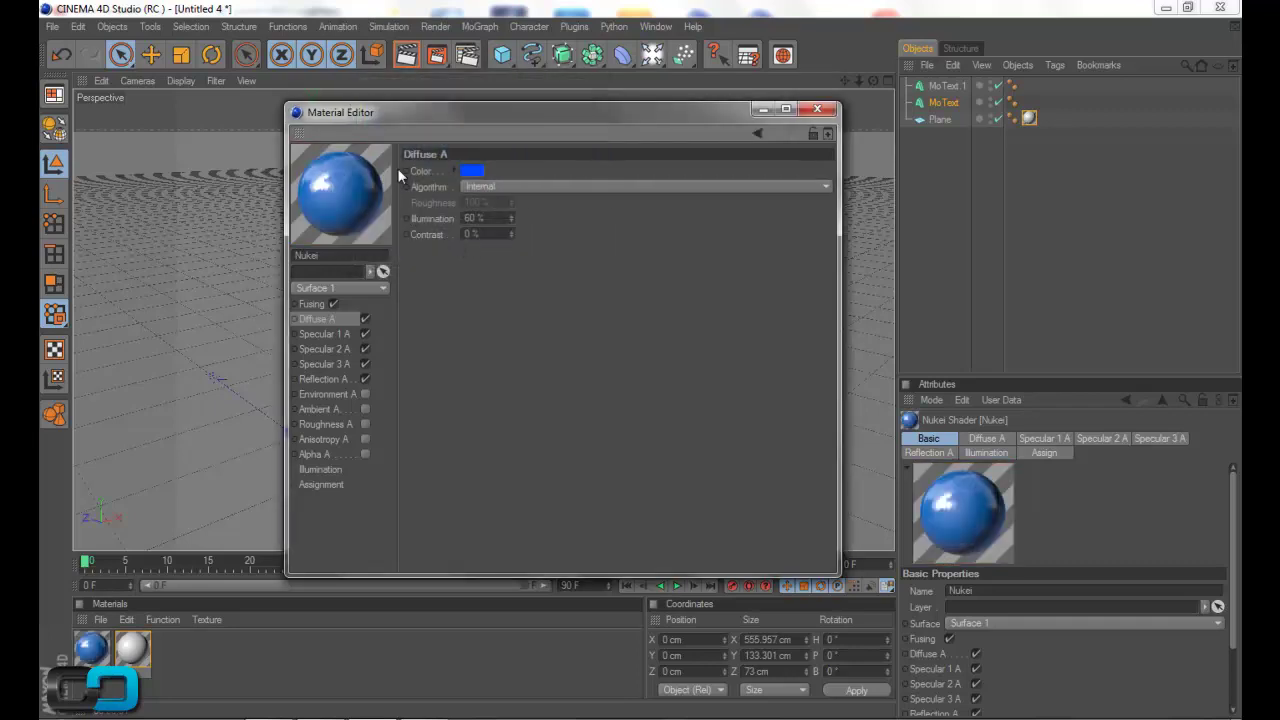
Step: Apply Nukei to the WICK MoText and create a new material Mat.1
{"action": "left_click", "coordinate": [817, 108]}
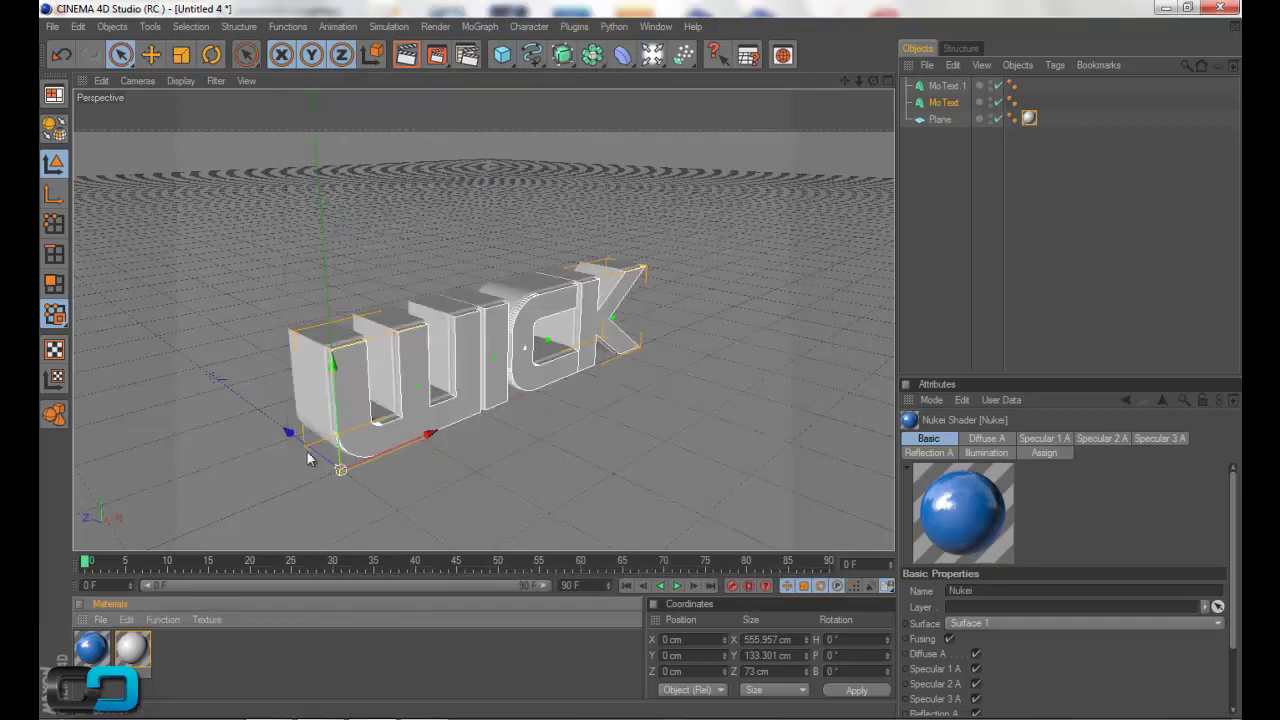
{"action": "left_click_drag", "start_coordinate": [90, 652], "coordinate": [354, 397]}
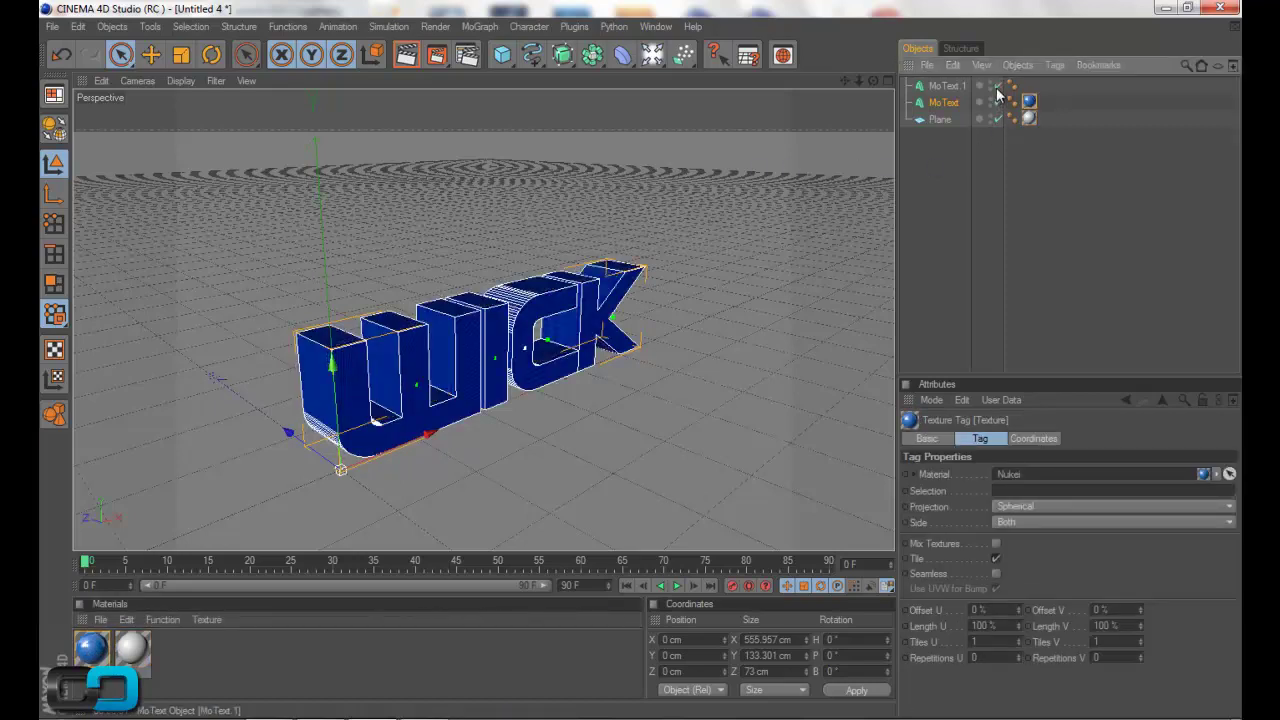
{"action": "double_click", "coordinate": [219, 662]}
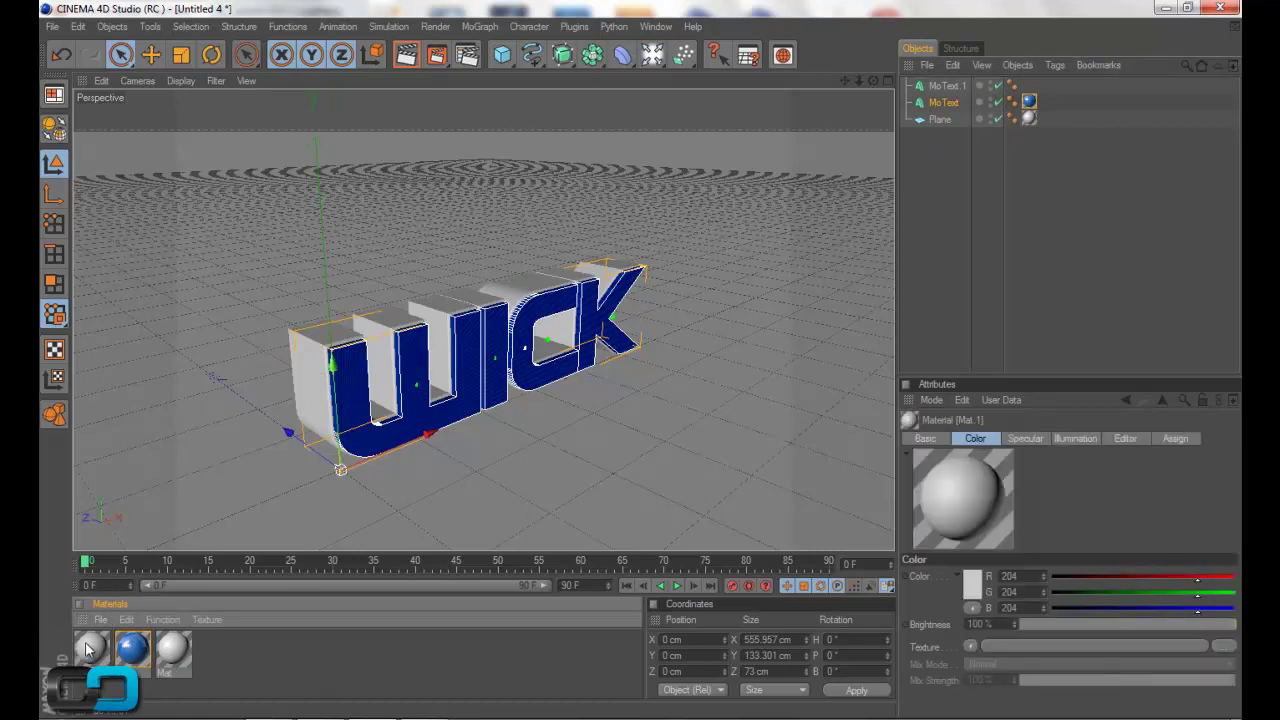
Step: Set Mat.1 to dark grey RGB 43 with 10% reflection
{"action": "double_click", "coordinate": [91, 650]}
{"action": "left_click", "coordinate": [470, 185]}
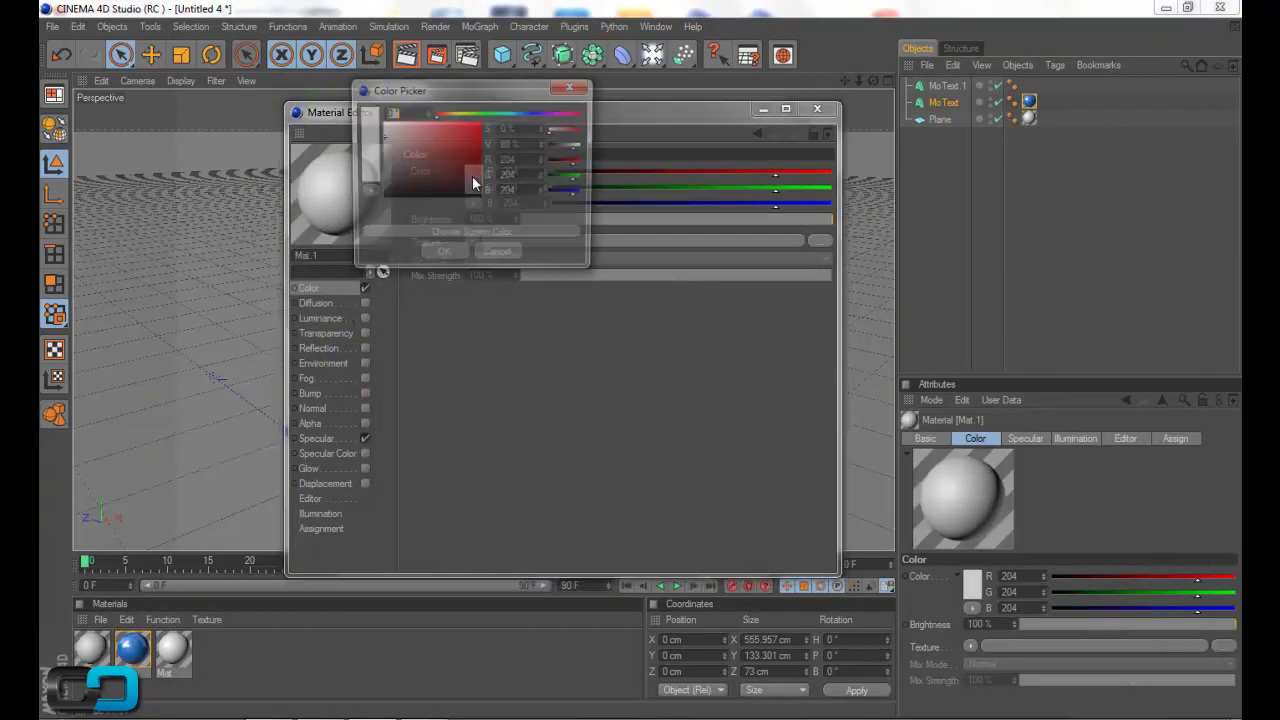
{"action": "left_click_drag", "start_coordinate": [413, 178], "coordinate": [380, 192]}
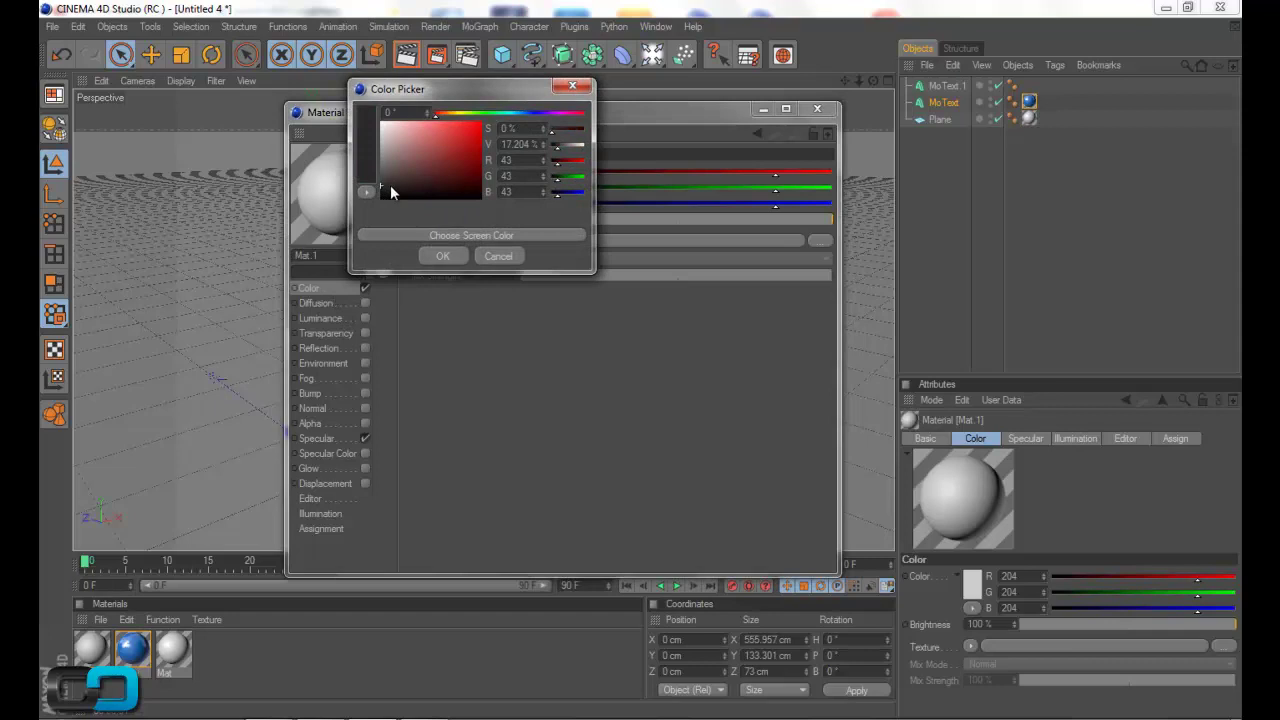
{"action": "left_click", "coordinate": [430, 255]}
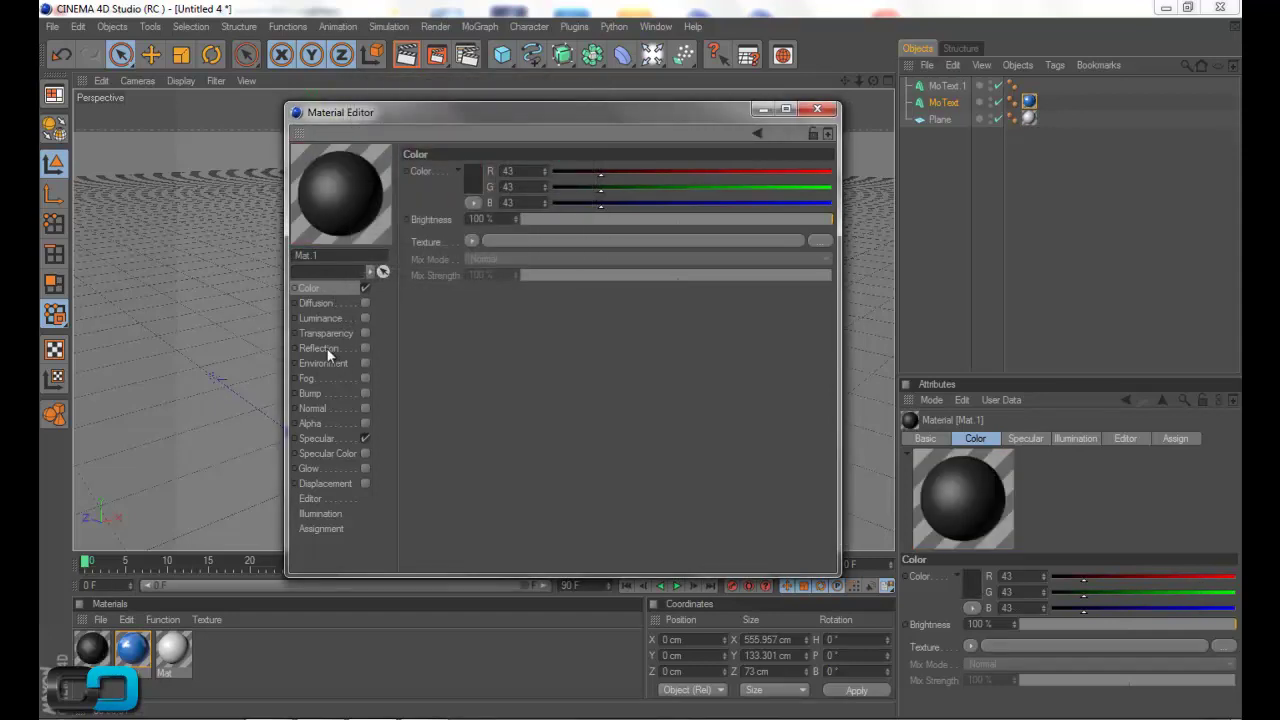
{"action": "left_click", "coordinate": [364, 347]}
{"action": "left_click", "coordinate": [550, 220]}
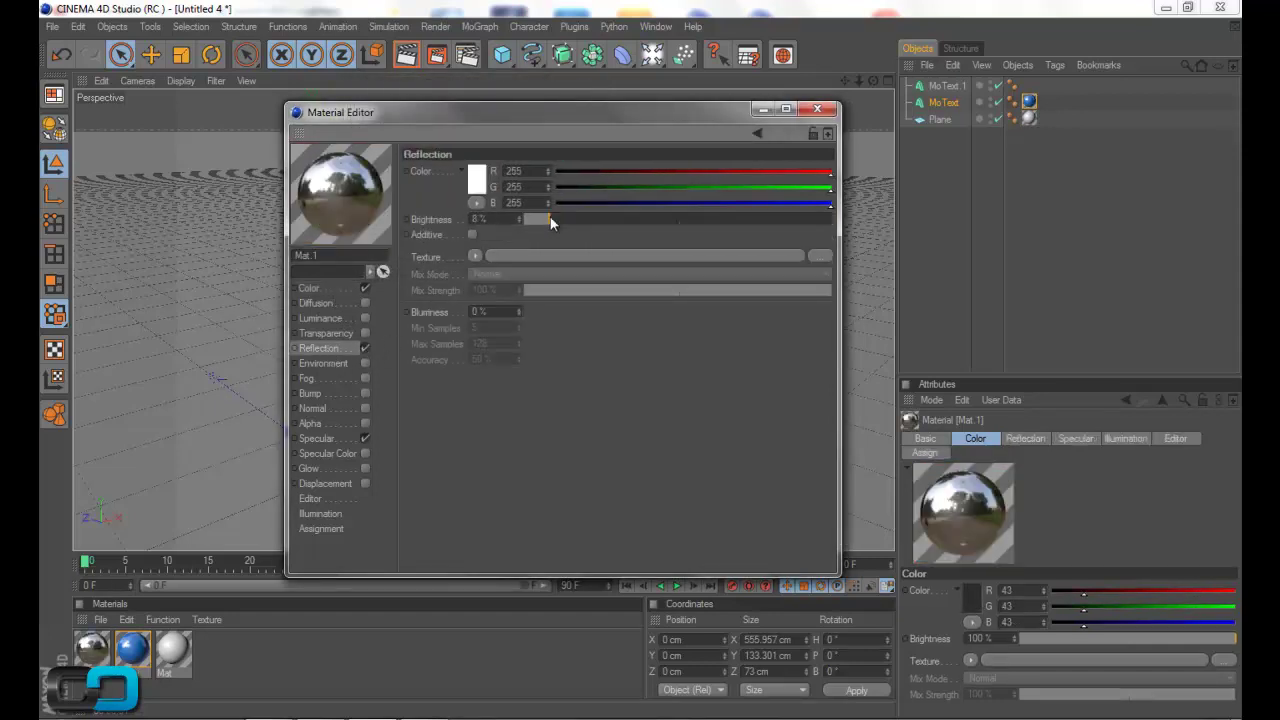
{"action": "left_click_drag", "start_coordinate": [550, 218], "coordinate": [555, 219]}
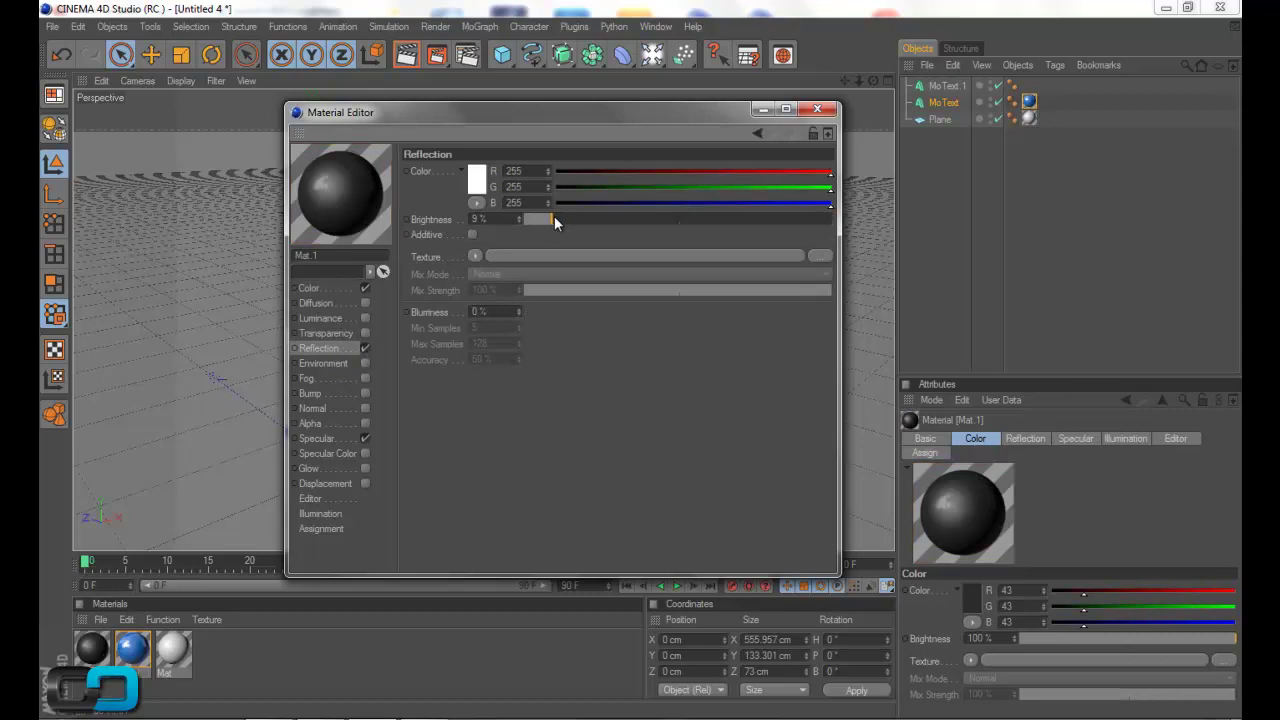
{"action": "left_click", "coordinate": [554, 218]}
Step: Apply Mat.1 to MoText.1 for black sides, correcting the wrong first drop
{"action": "left_click", "coordinate": [813, 110]}
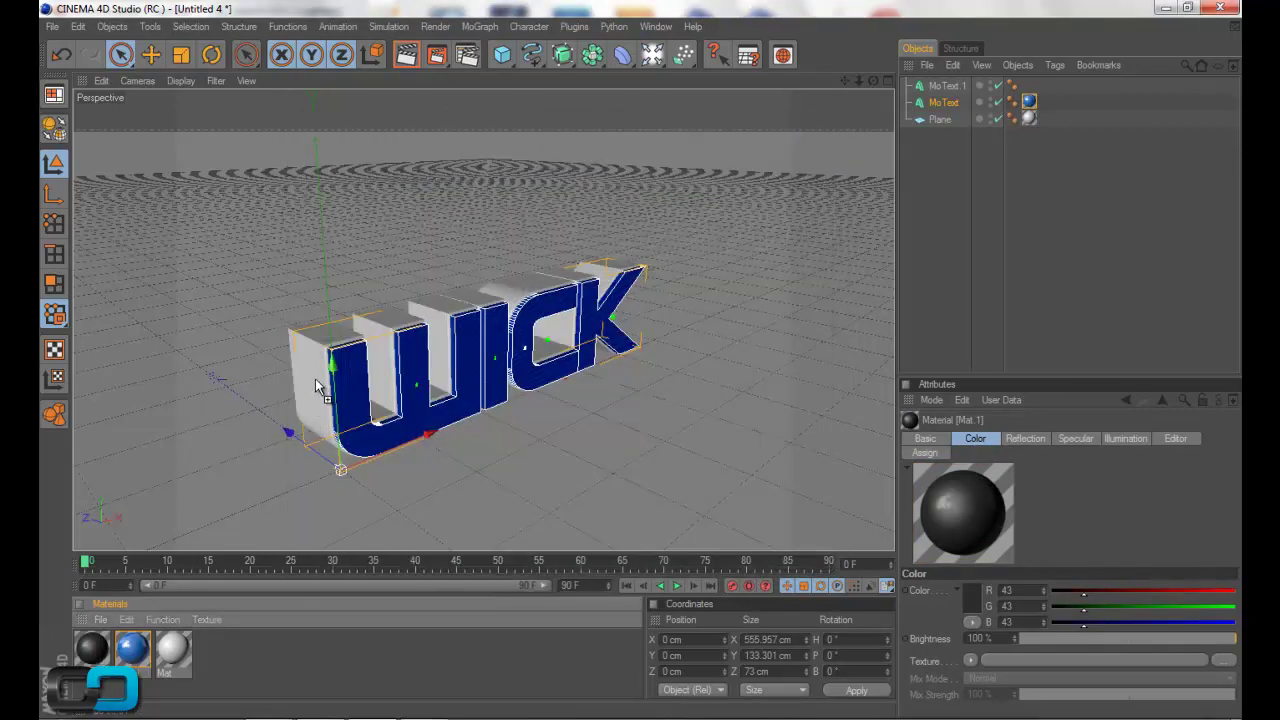
{"action": "left_click_drag", "start_coordinate": [316, 387], "coordinate": [316, 387]}
{"action": "left_click", "coordinate": [61, 54]}
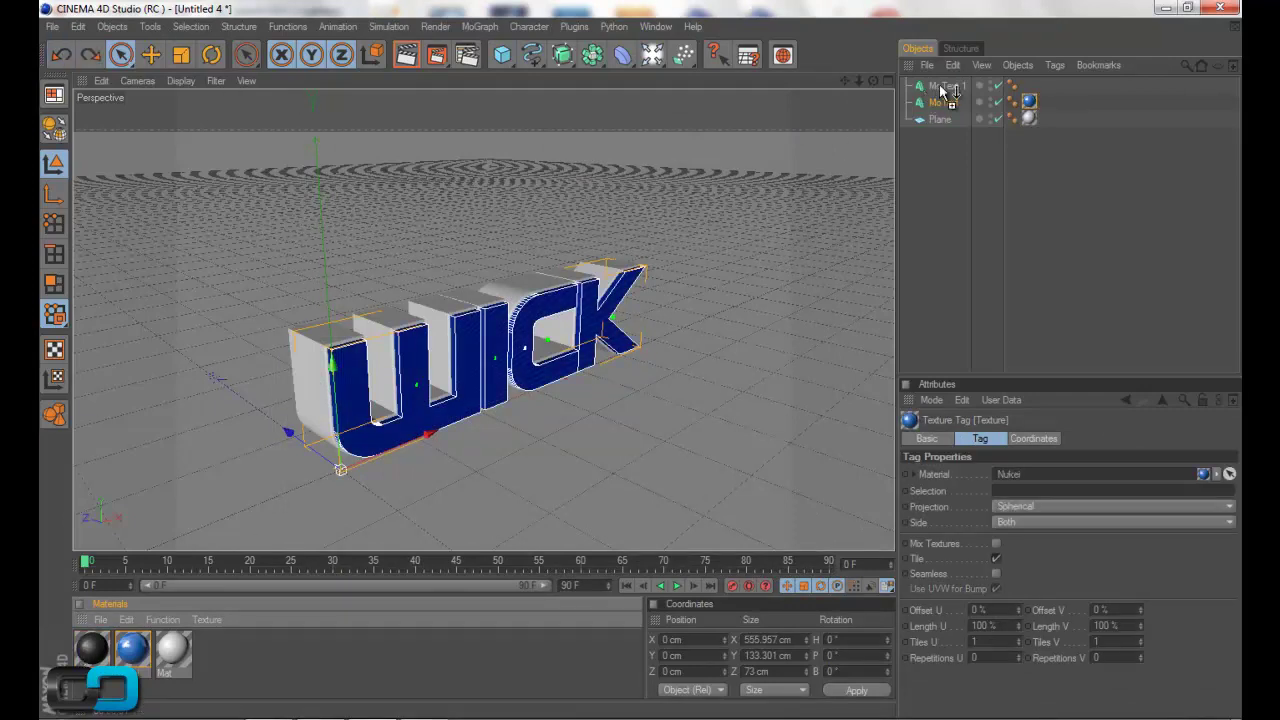
{"action": "key", "text": "ctrl+y"}
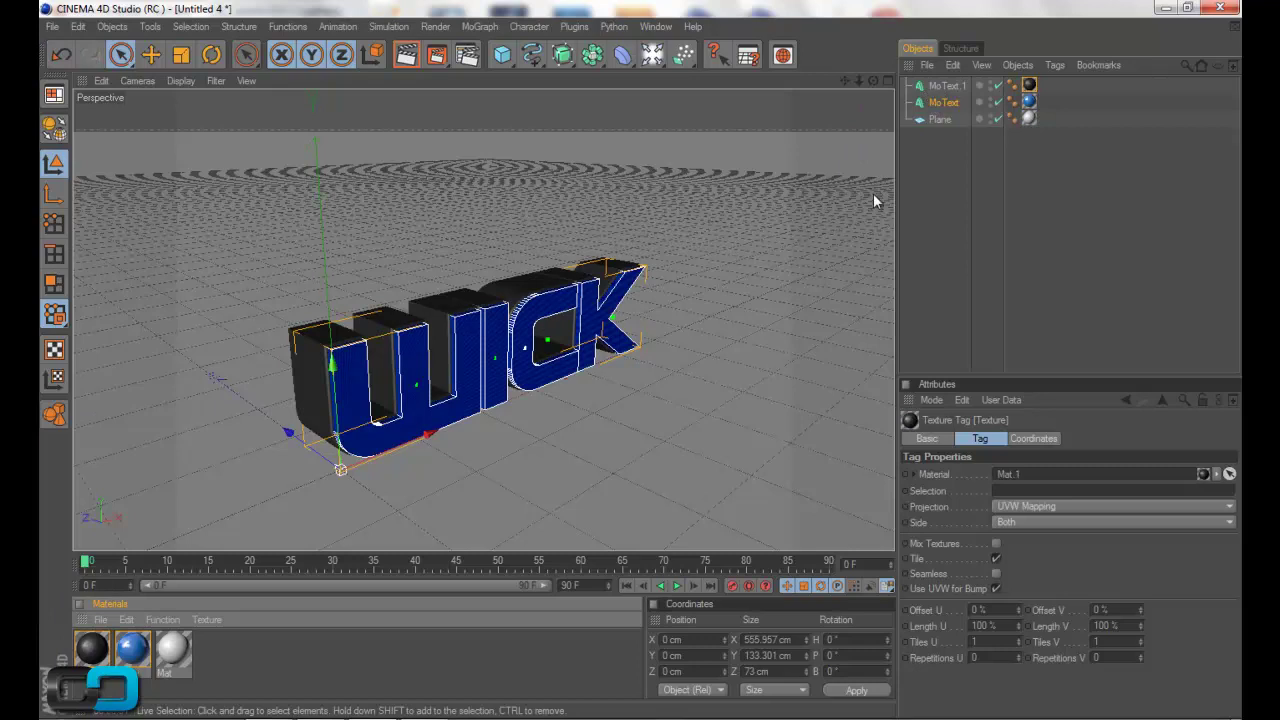
Step: Duplicate the floor plane as Plane.1
{"action": "left_click", "coordinate": [935, 120]}
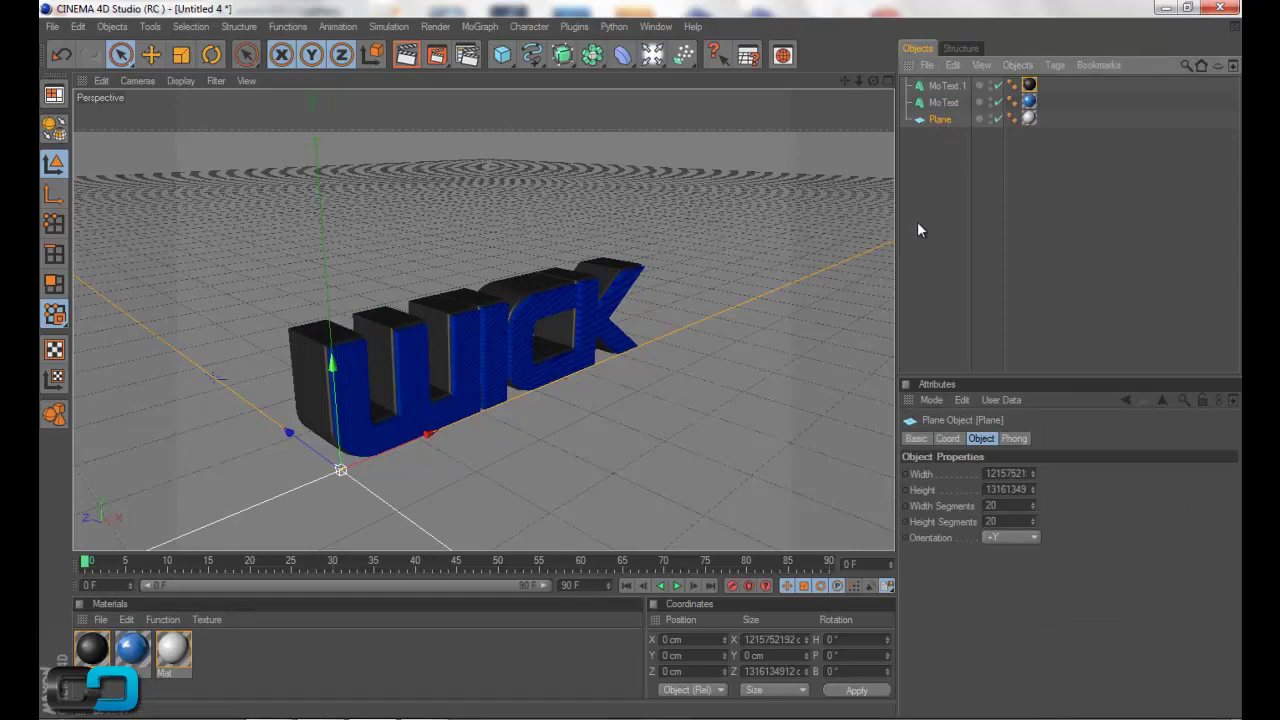
{"action": "key", "text": "ctrl+c"}
{"action": "key", "text": "ctrl+v"}
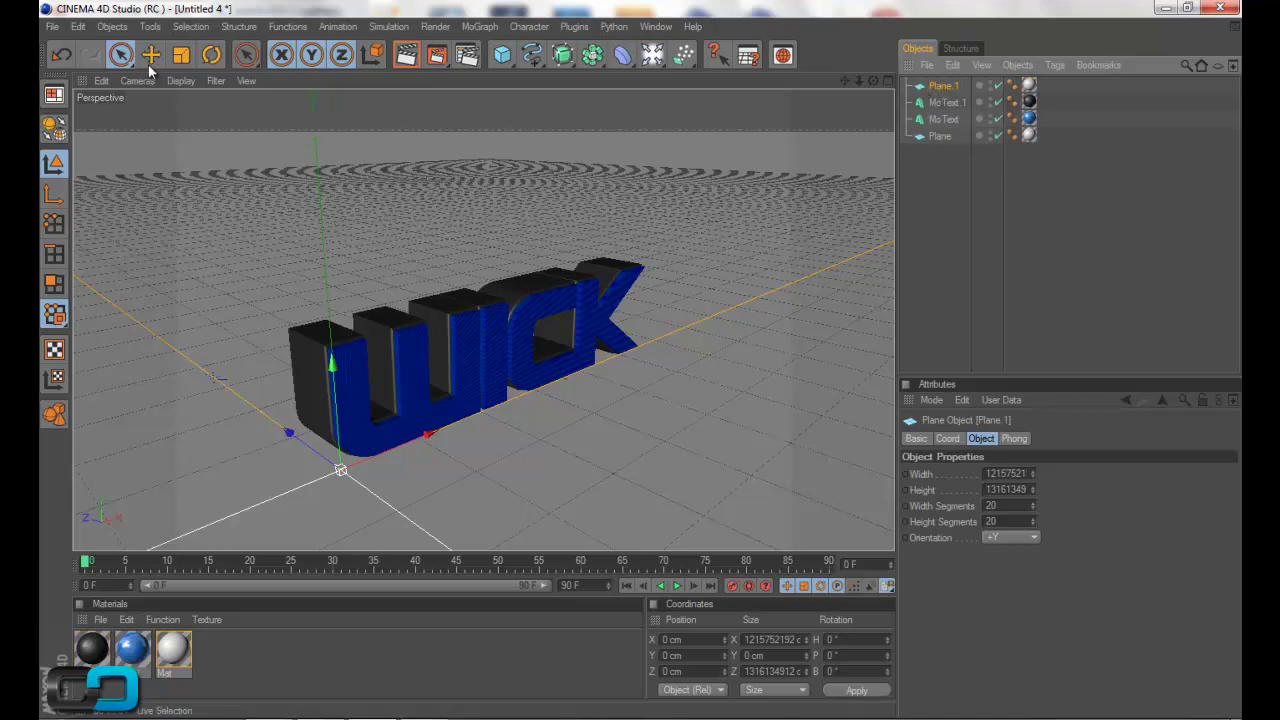
Step: Rotate Plane.1 90° upright and push it back along Z as a wall
{"action": "left_click", "coordinate": [211, 55]}
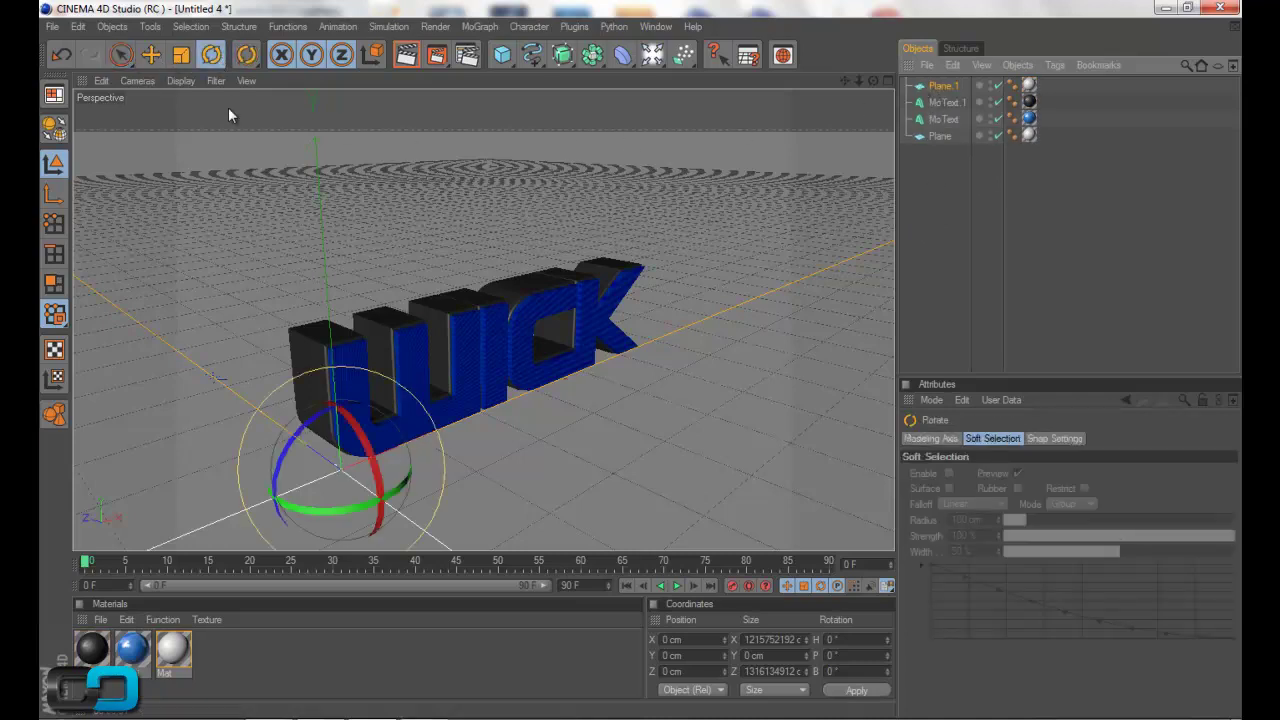
{"action": "mouse_move", "coordinate": [357, 430]}
{"action": "left_mouse_down"}
{"action": "mouse_move", "coordinate": [358, 497]}
{"action": "mouse_move", "coordinate": [612, 343]}
{"action": "mouse_move", "coordinate": [640, 358]}
{"action": "left_mouse_up"}
{"action": "left_click", "coordinate": [121, 55]}
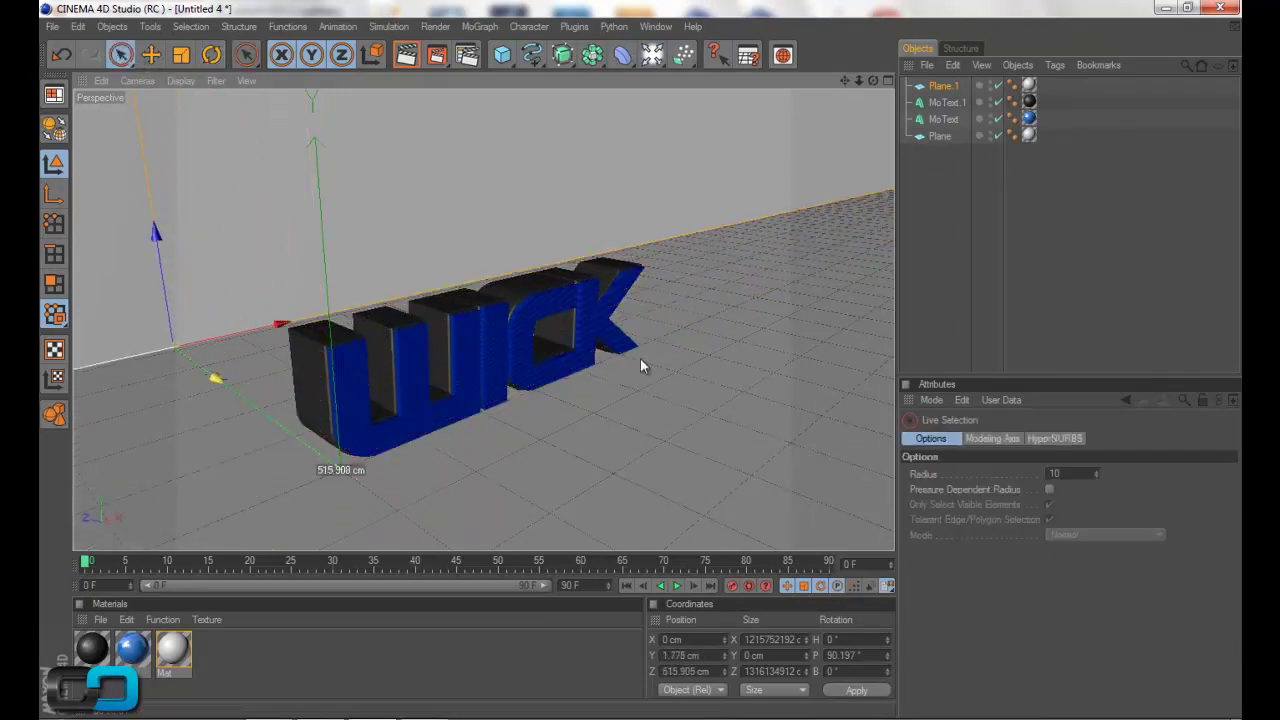
{"action": "left_click_drag", "start_coordinate": [878, 70], "coordinate": [481, 200]}
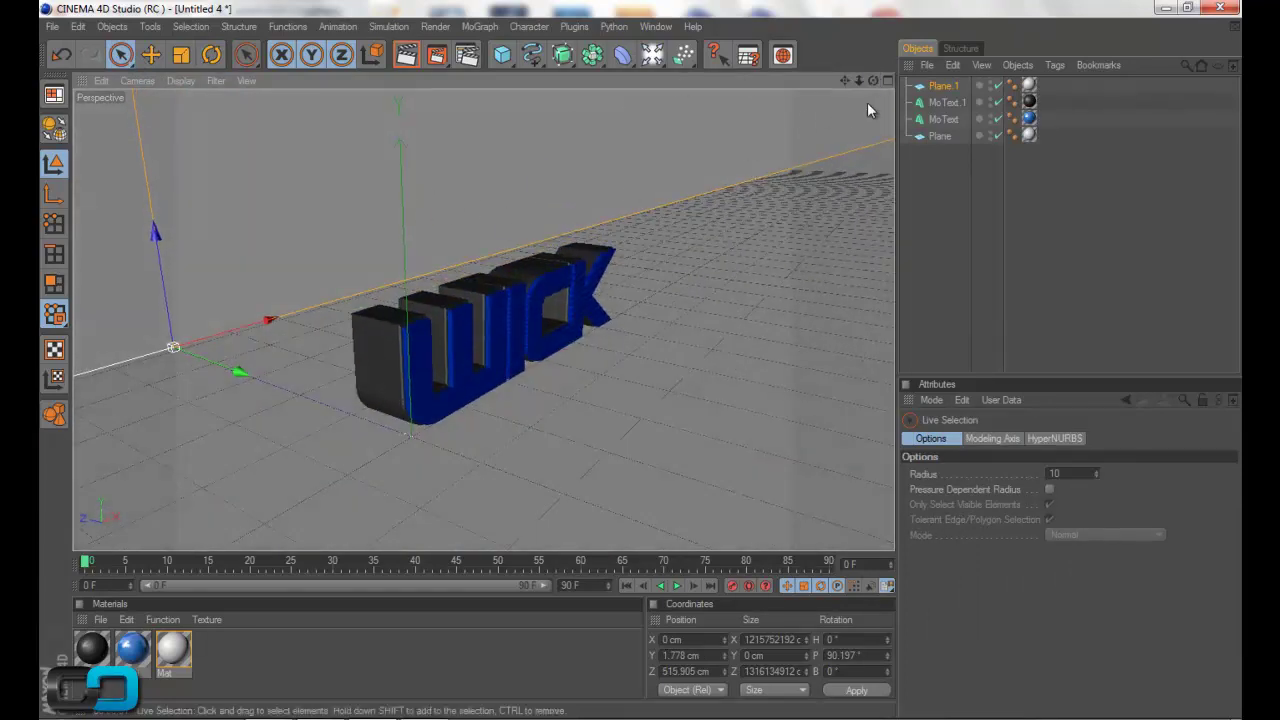
{"action": "left_click_drag", "start_coordinate": [287, 397], "coordinate": [640, 358]}
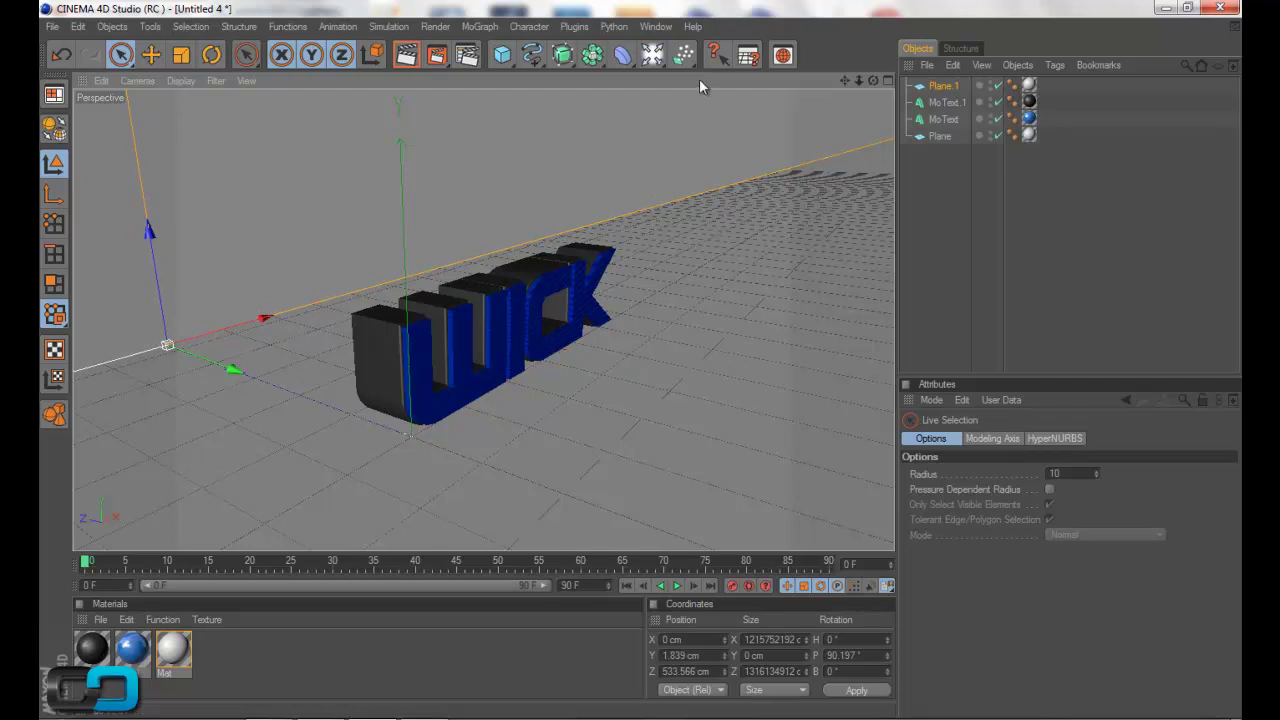
{"action": "left_click_drag", "start_coordinate": [652, 54], "coordinate": [697, 78]}
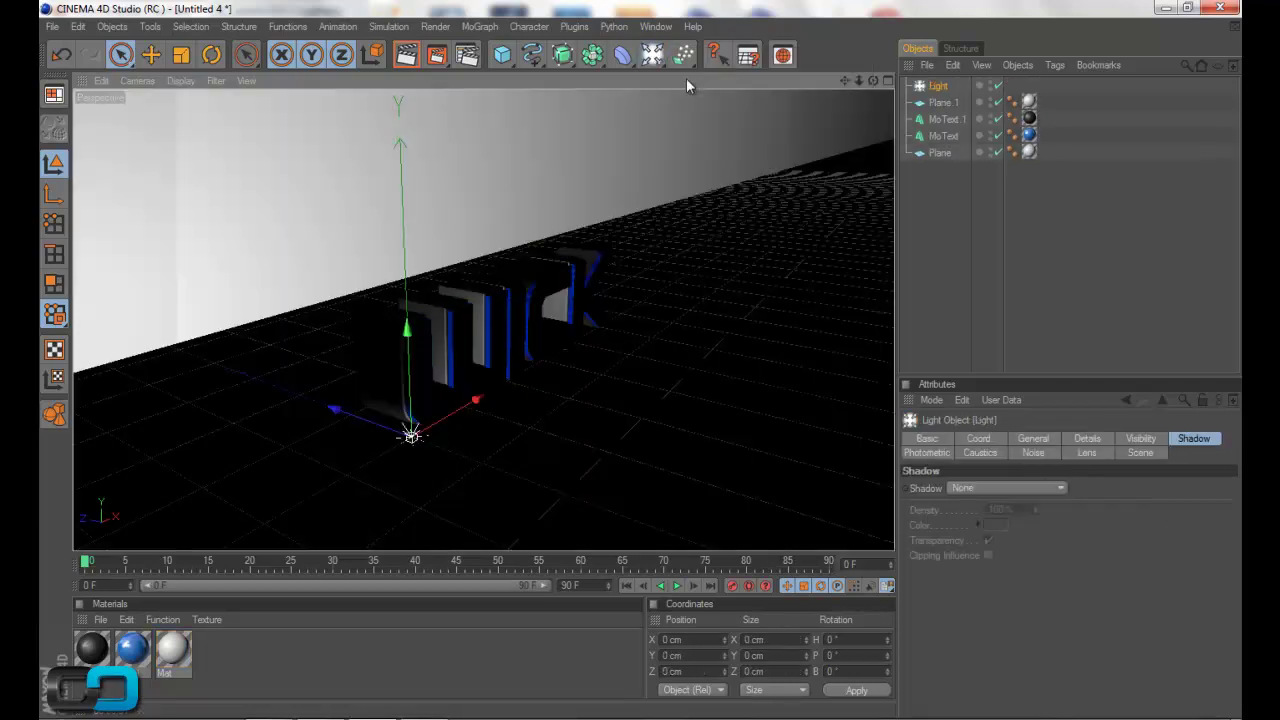
Step: Add a light beside WICK with Soft Shadow Maps, raised to about 348 cm
{"action": "mouse_move", "coordinate": [332, 405]}
{"action": "left_mouse_down"}
{"action": "mouse_move", "coordinate": [580, 430]}
{"action": "mouse_move", "coordinate": [680, 345]}
{"action": "left_mouse_up"}
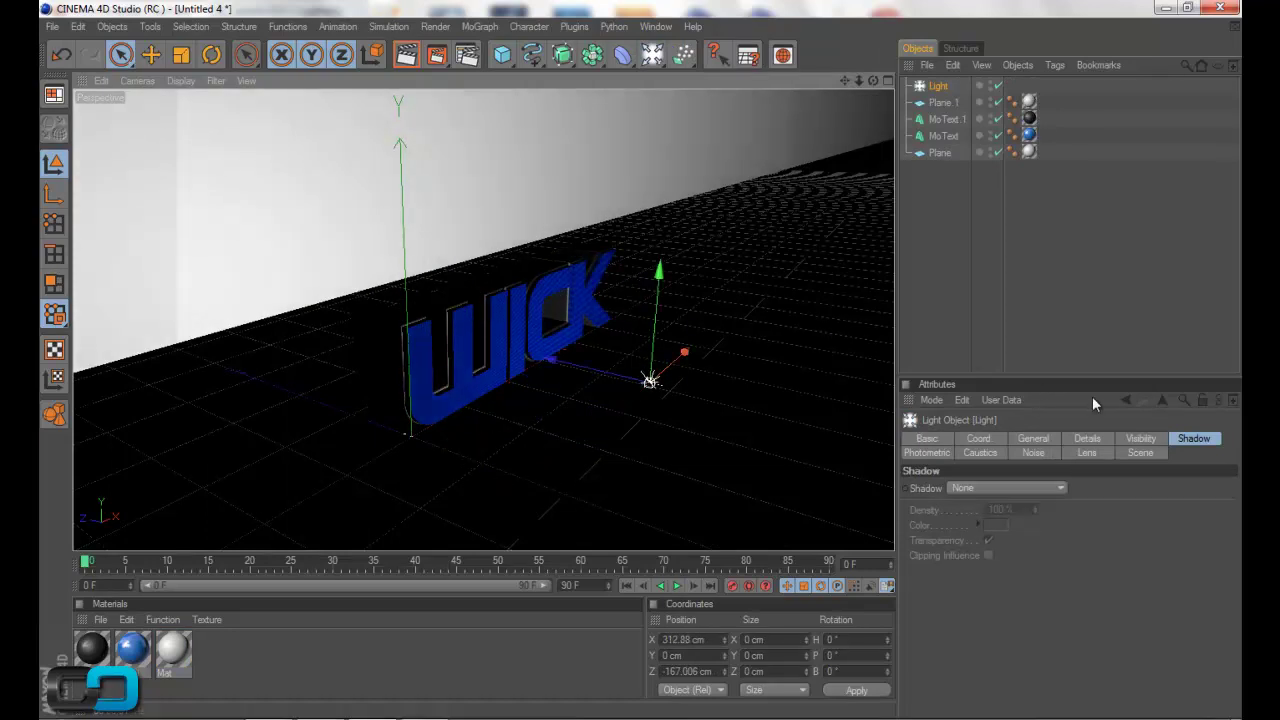
{"action": "left_click", "coordinate": [960, 488]}
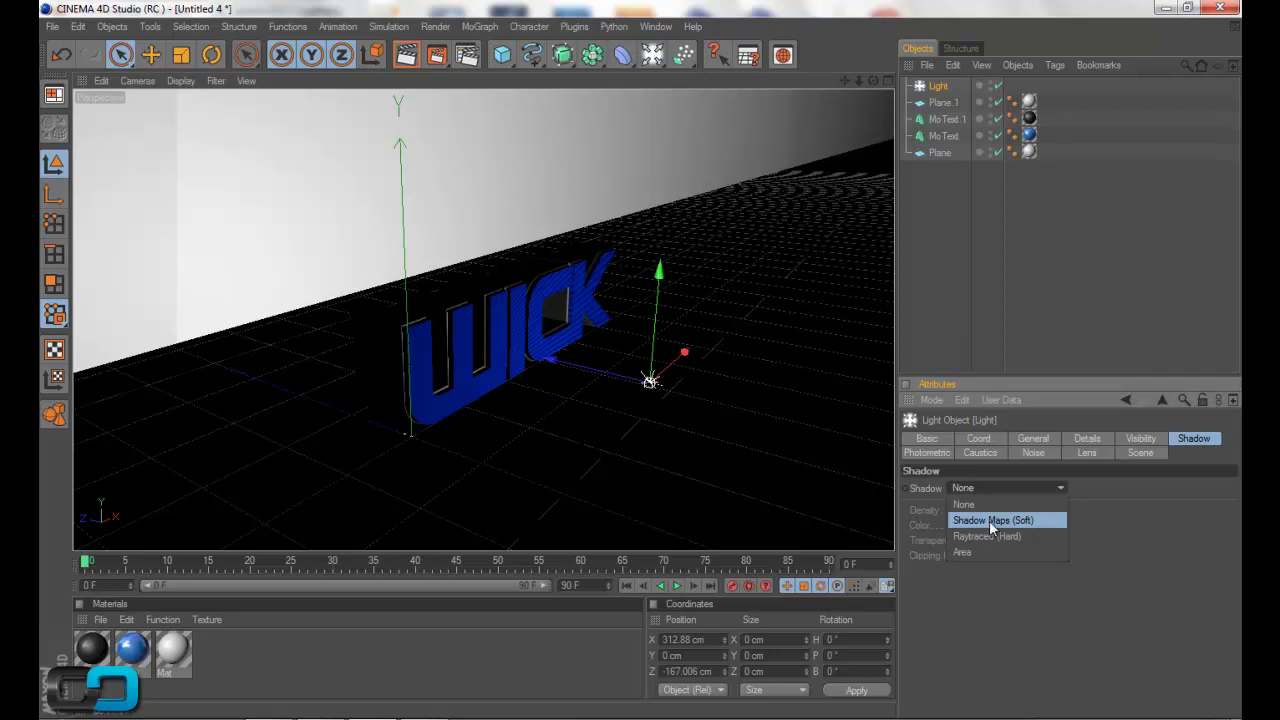
{"action": "left_click", "coordinate": [991, 521]}
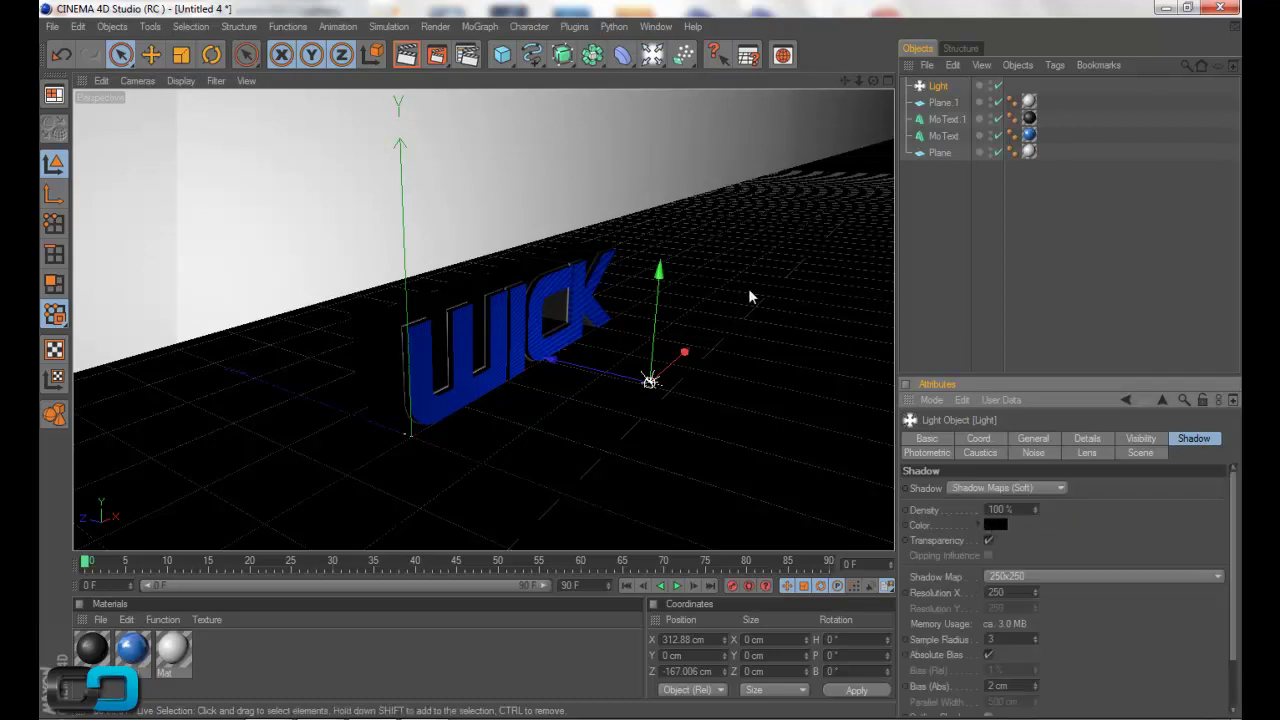
{"action": "left_click", "coordinate": [863, 142]}
{"action": "mouse_move", "coordinate": [873, 80]}
{"action": "left_mouse_down"}
{"action": "mouse_move", "coordinate": [732, 358]}
{"action": "mouse_move", "coordinate": [636, 375]}
{"action": "mouse_move", "coordinate": [694, 346]}
{"action": "mouse_move", "coordinate": [643, 366]}
{"action": "mouse_move", "coordinate": [645, 345]}
{"action": "left_mouse_up"}
{"action": "left_click", "coordinate": [938, 86]}
{"action": "mouse_move", "coordinate": [873, 80]}
{"action": "left_mouse_down"}
{"action": "mouse_move", "coordinate": [610, 352]}
{"action": "mouse_move", "coordinate": [646, 366]}
{"action": "mouse_move", "coordinate": [740, 246]}
{"action": "mouse_move", "coordinate": [560, 190]}
{"action": "left_mouse_up"}
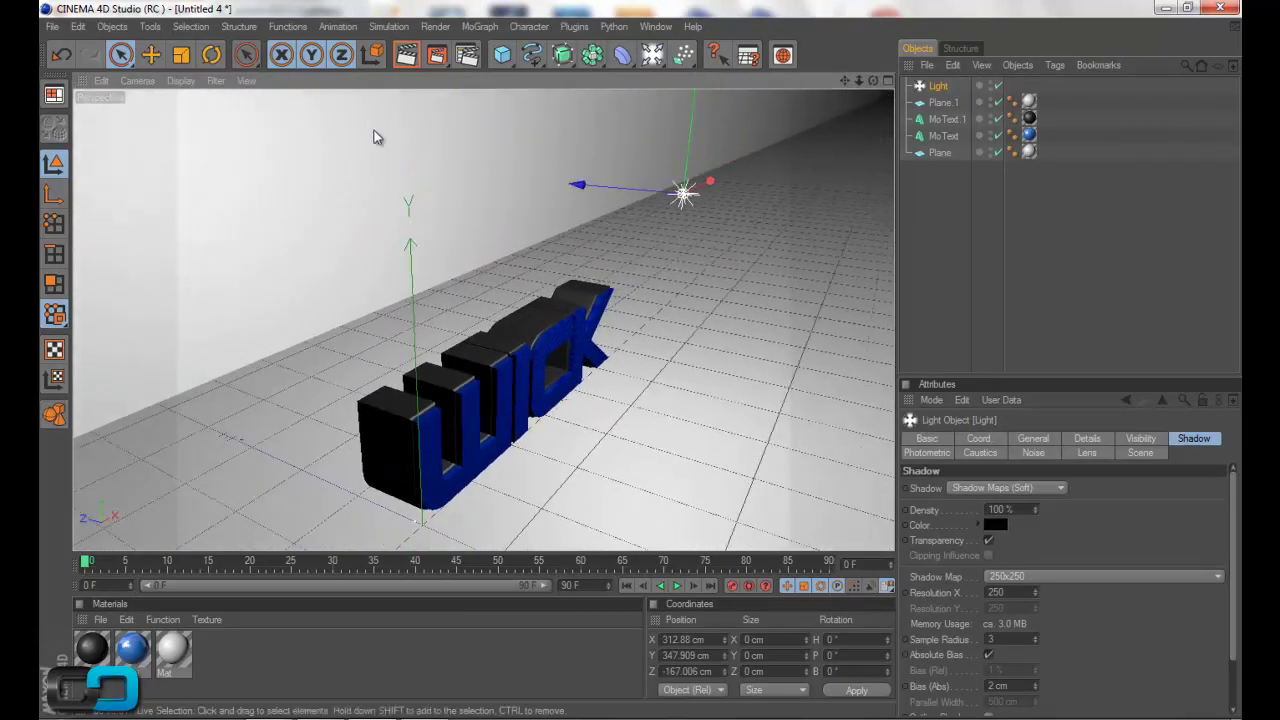
{"action": "left_click", "coordinate": [406, 55]}
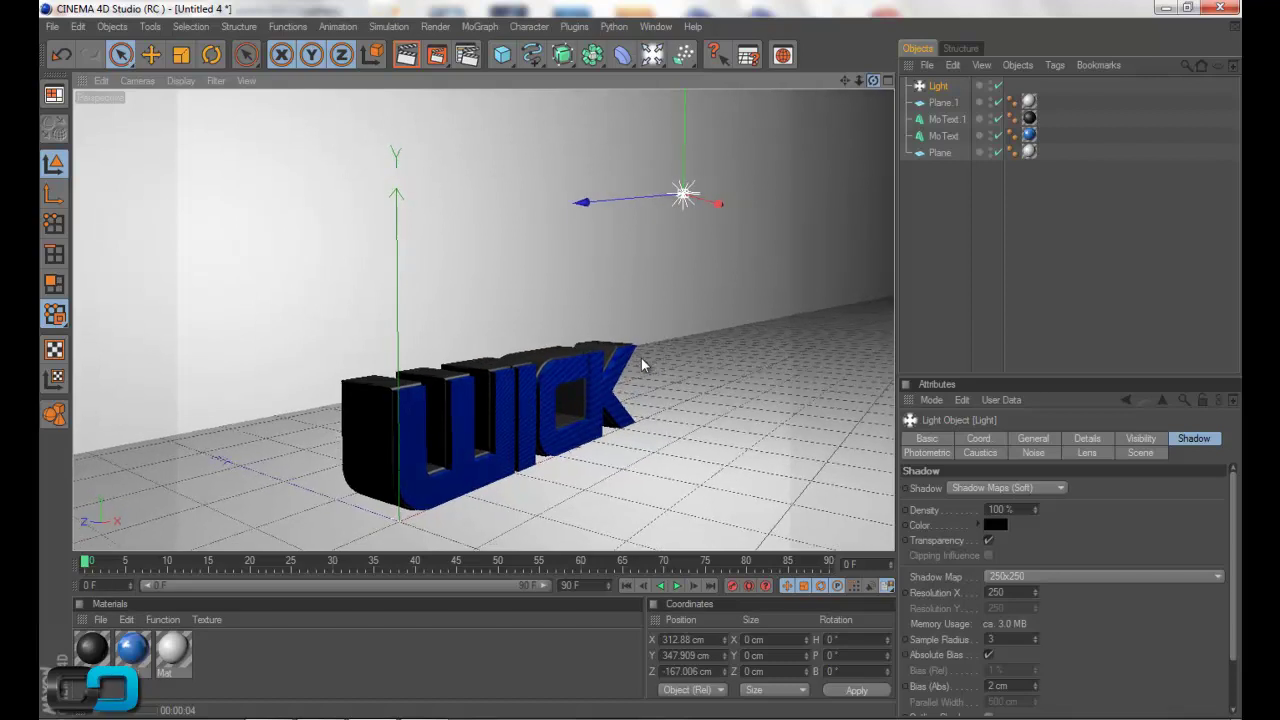
{"action": "key", "text": "ctrl+r"}
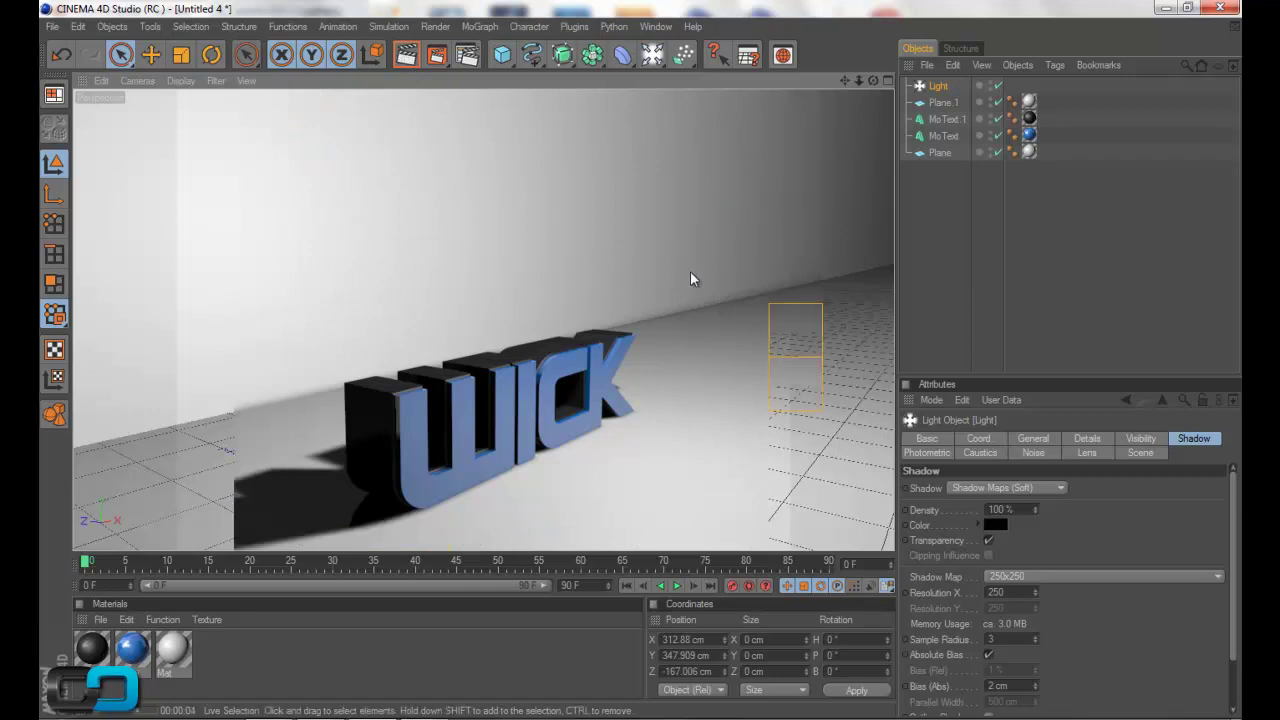
{"action": "left_click", "coordinate": [946, 236]}
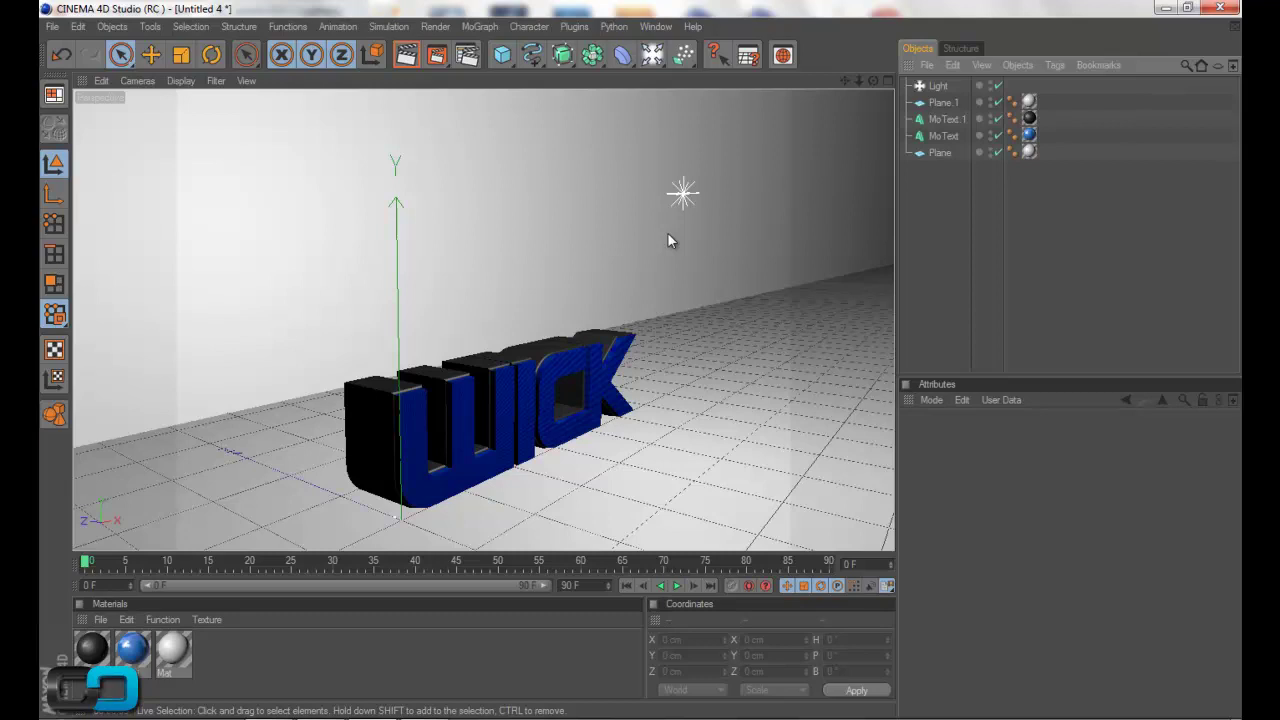
Step: Set the render output Width to 1440 and Height to 900 pixels in Render Settings
{"action": "left_click", "coordinate": [466, 55]}
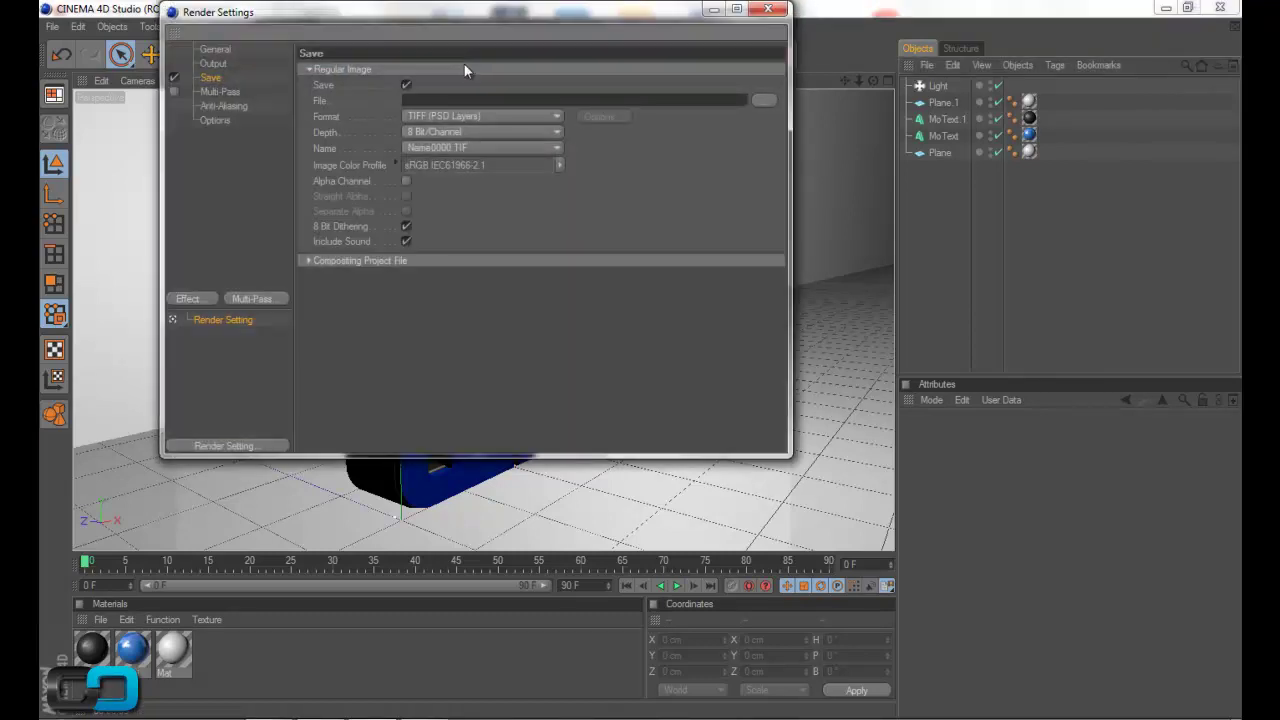
{"action": "left_click", "coordinate": [215, 50]}
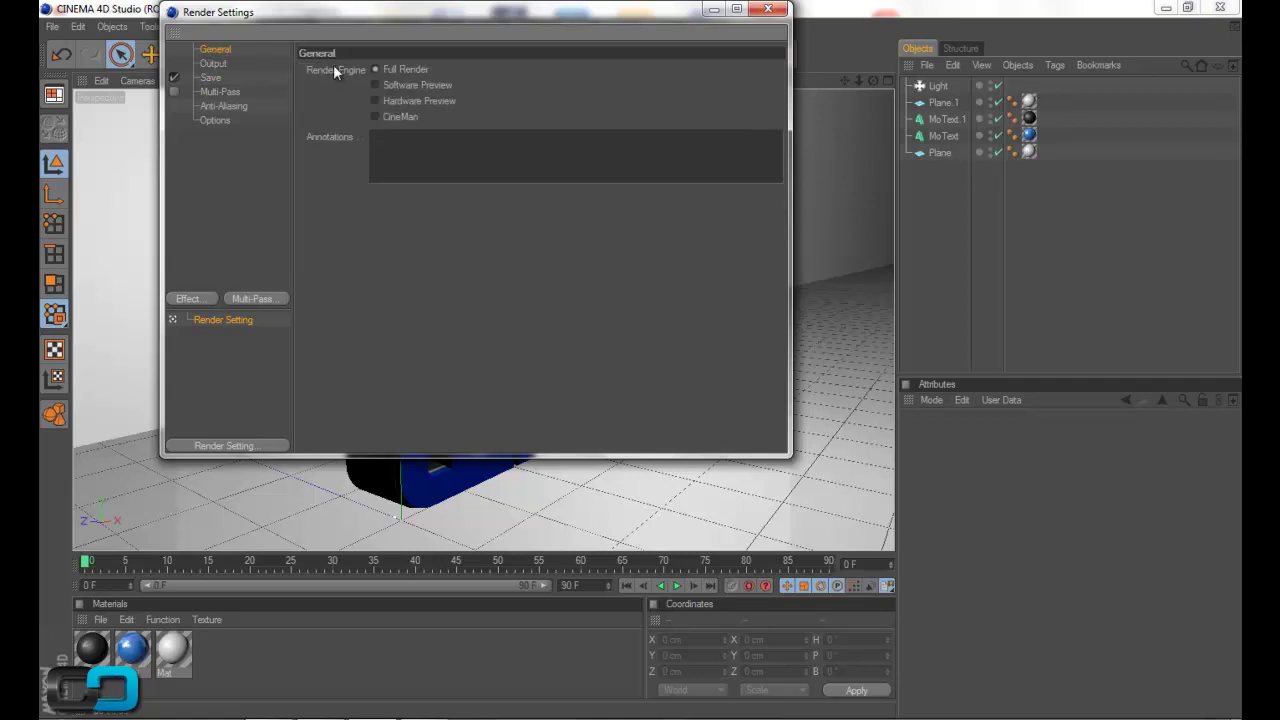
{"action": "left_click", "coordinate": [214, 64]}
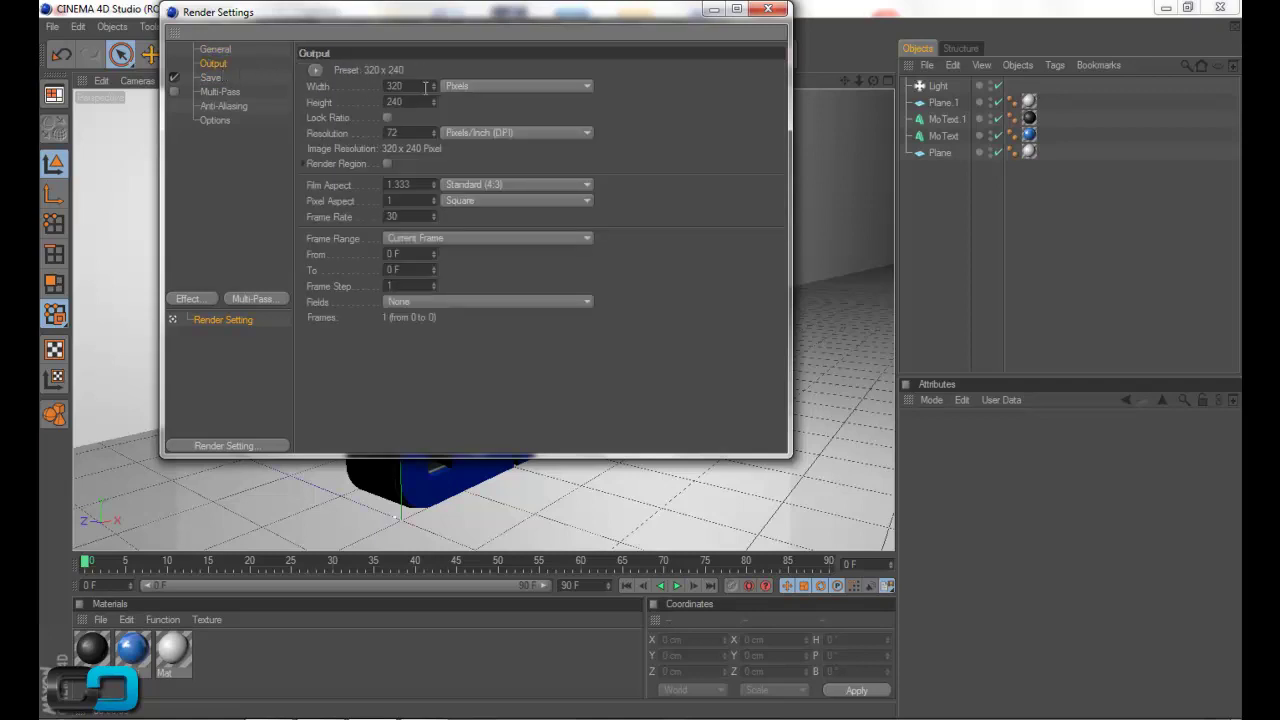
{"action": "type", "text": "14"}
{"action": "type", "text": "40"}
{"action": "key", "text": "Tab"}
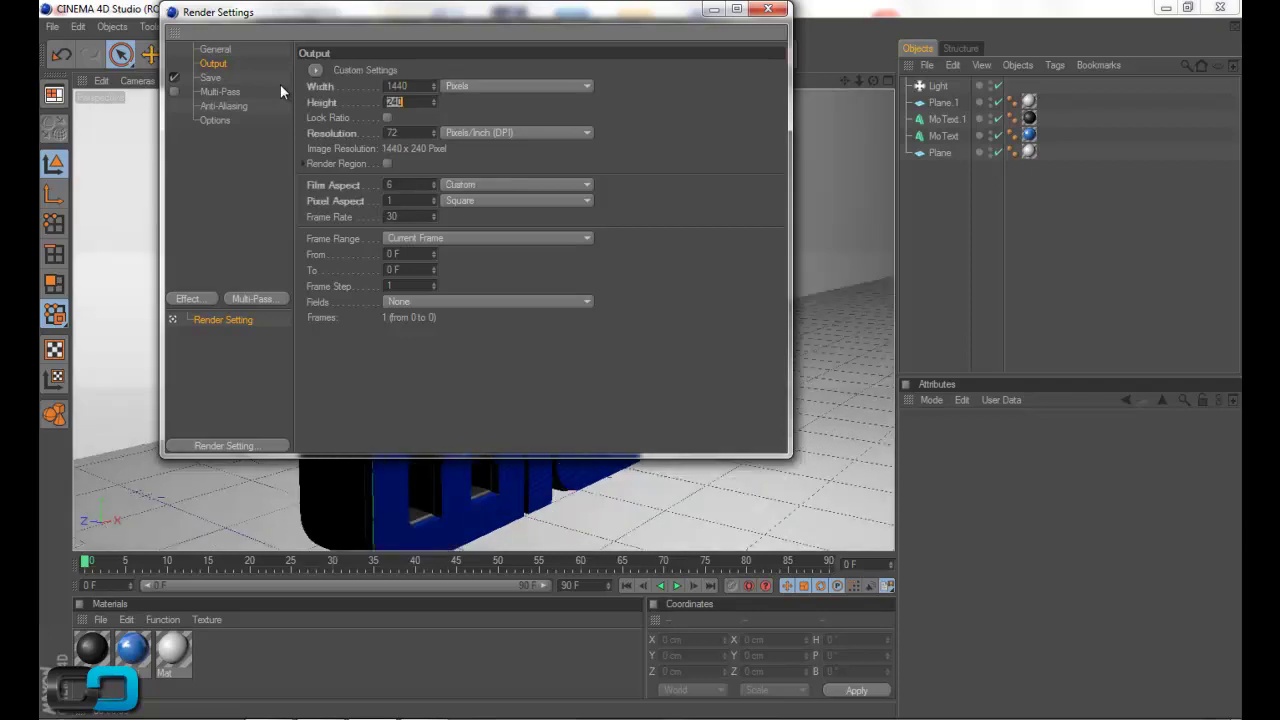
{"action": "type", "text": "900"}
{"action": "left_click", "coordinate": [207, 78]}
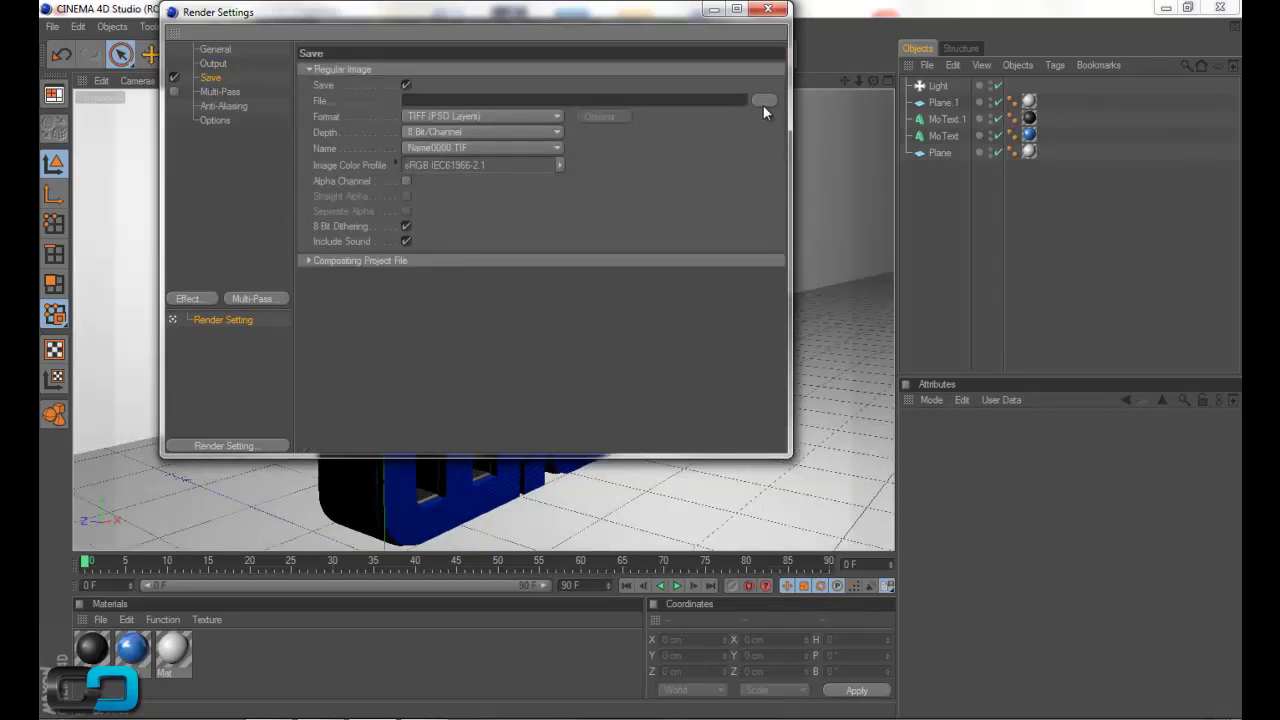
Step: Set the render save path to a file named afd on the Desktop
{"action": "left_click", "coordinate": [763, 101]}
{"action": "left_click", "coordinate": [326, 341]}
{"action": "type", "text": "afd"}
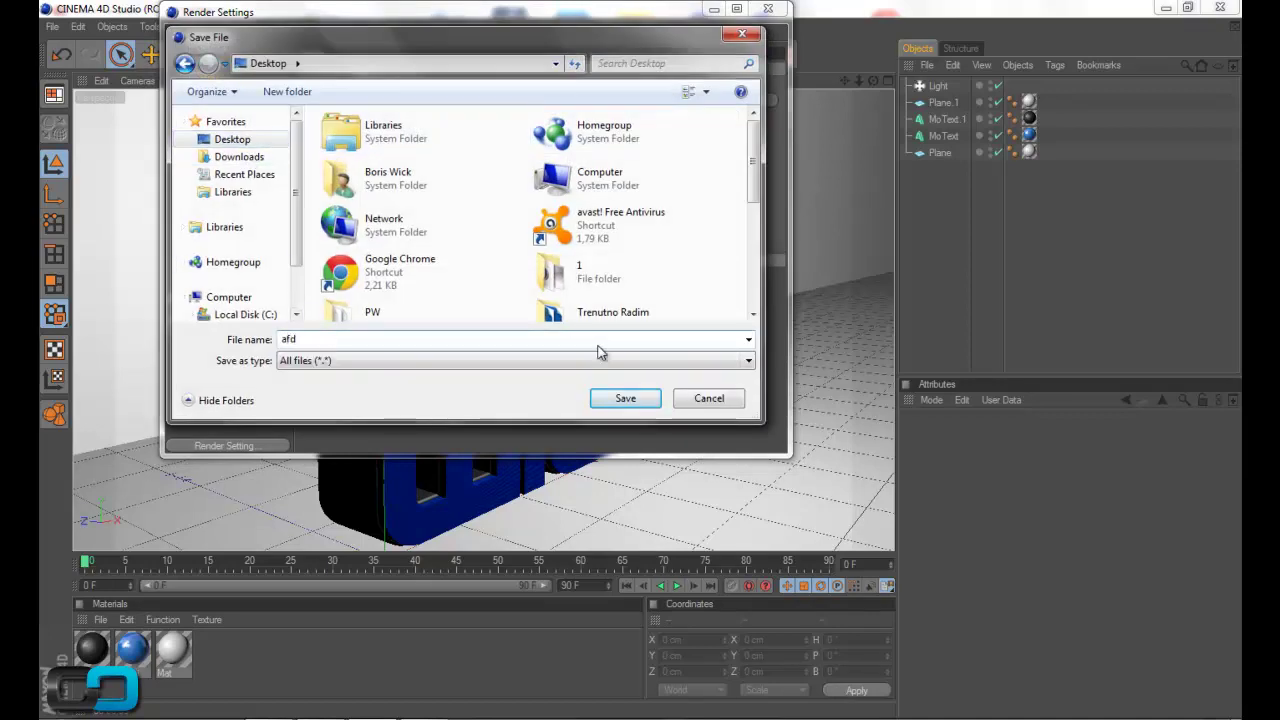
{"action": "left_click", "coordinate": [627, 399]}
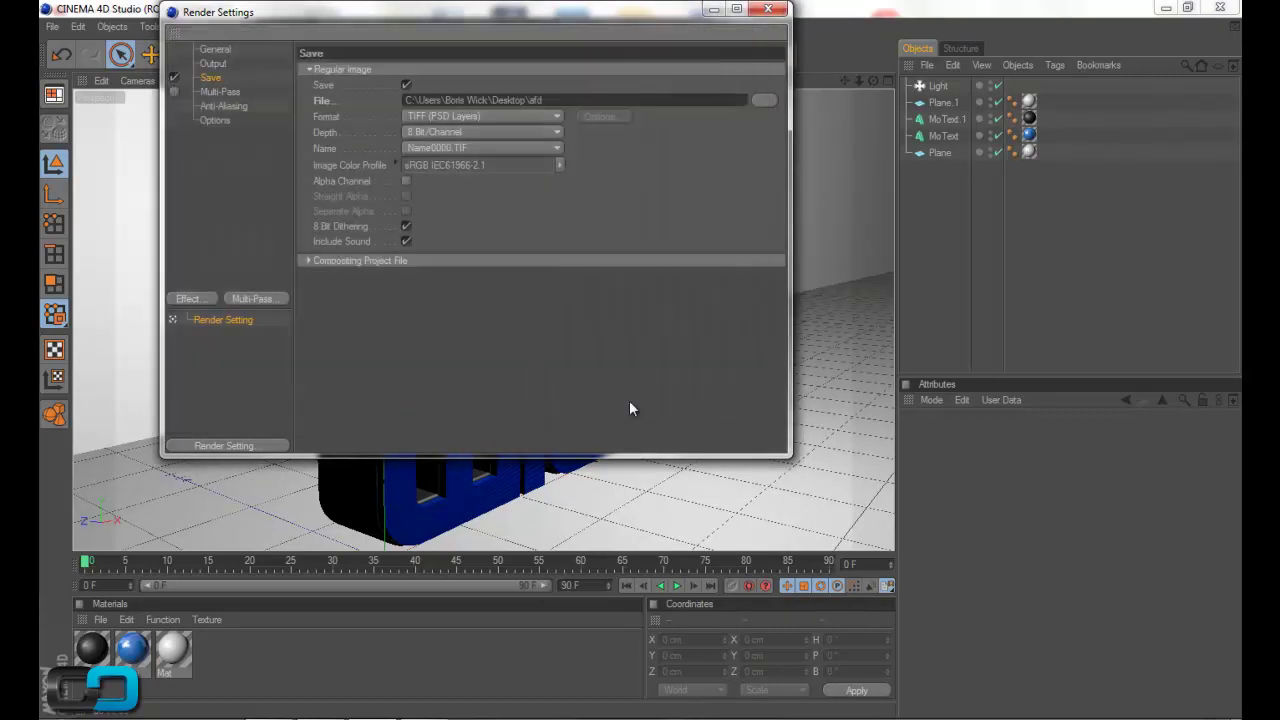
Step: Save renders as PNG images at 16 Bit/Channel depth
{"action": "left_click", "coordinate": [483, 118]}
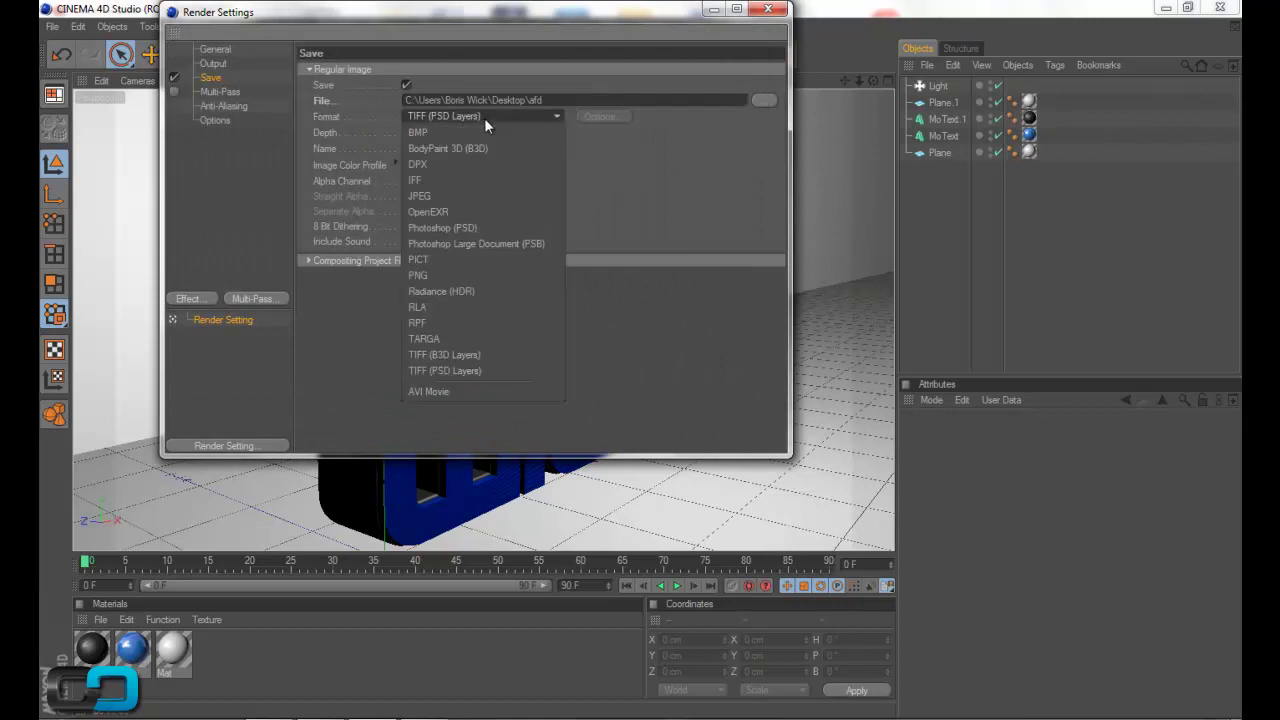
{"action": "left_click", "coordinate": [436, 274]}
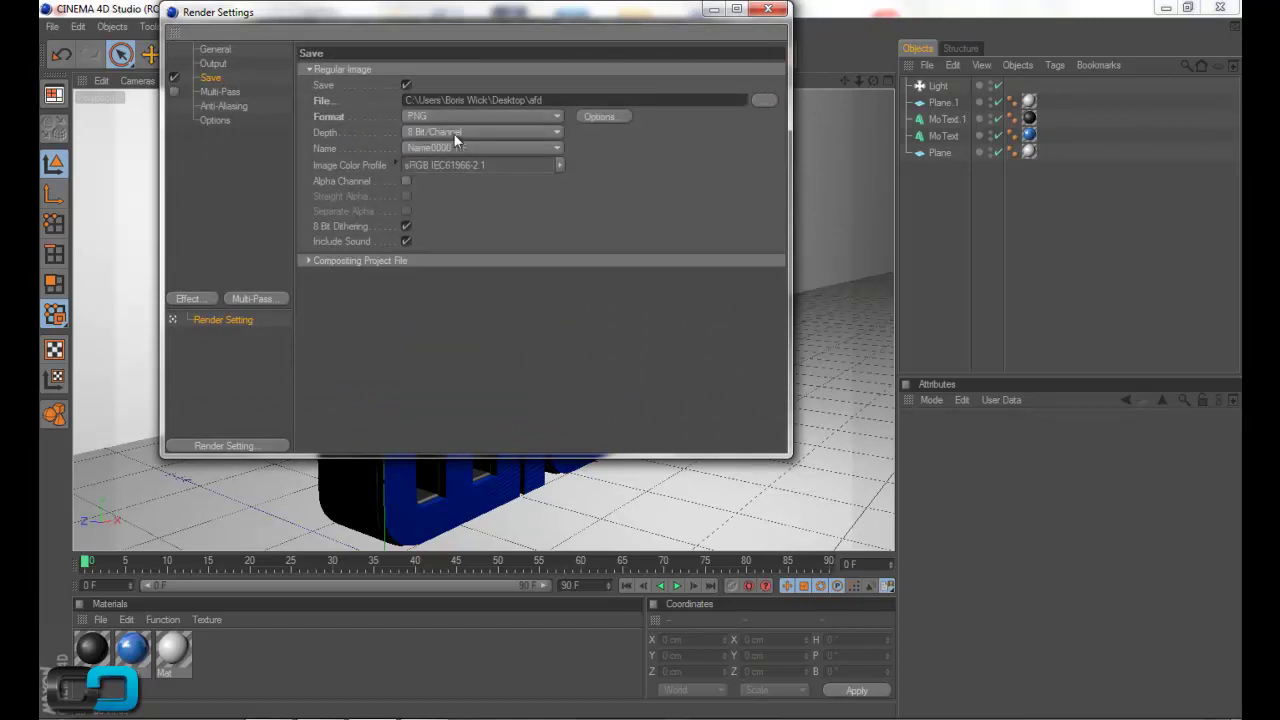
{"action": "left_click", "coordinate": [454, 134]}
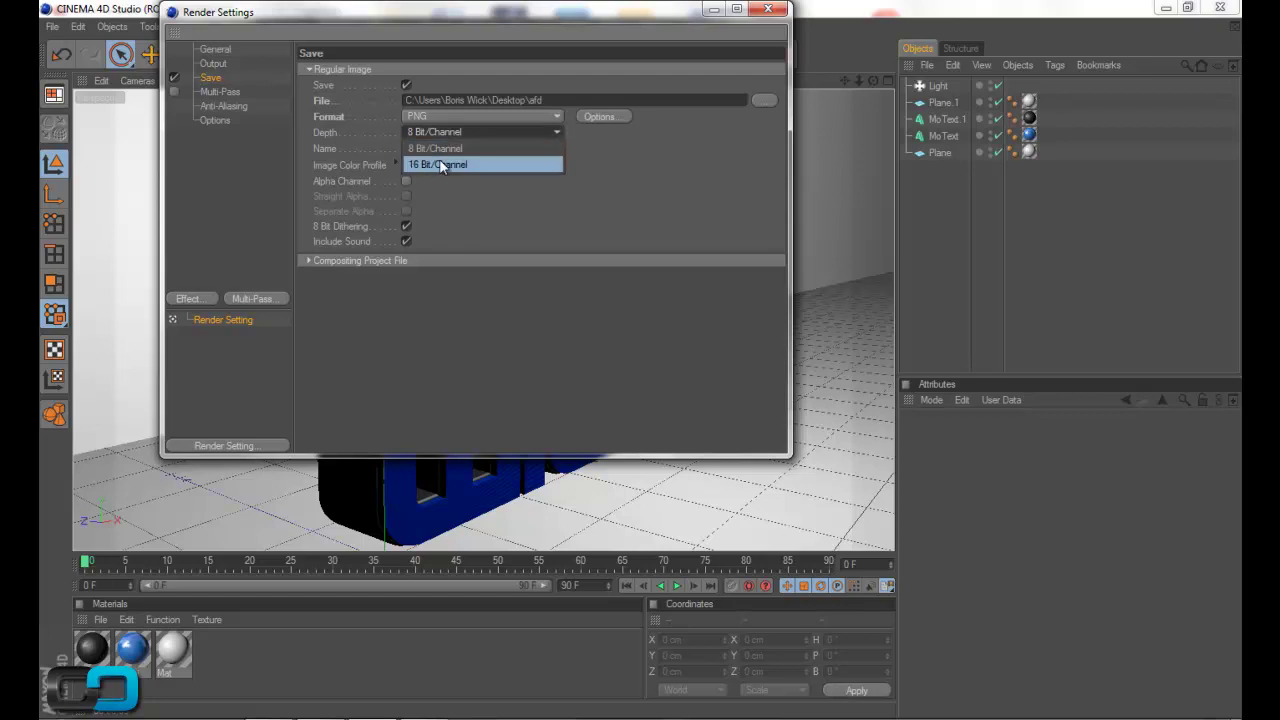
{"action": "left_click", "coordinate": [439, 164]}
{"action": "left_click", "coordinate": [214, 92]}
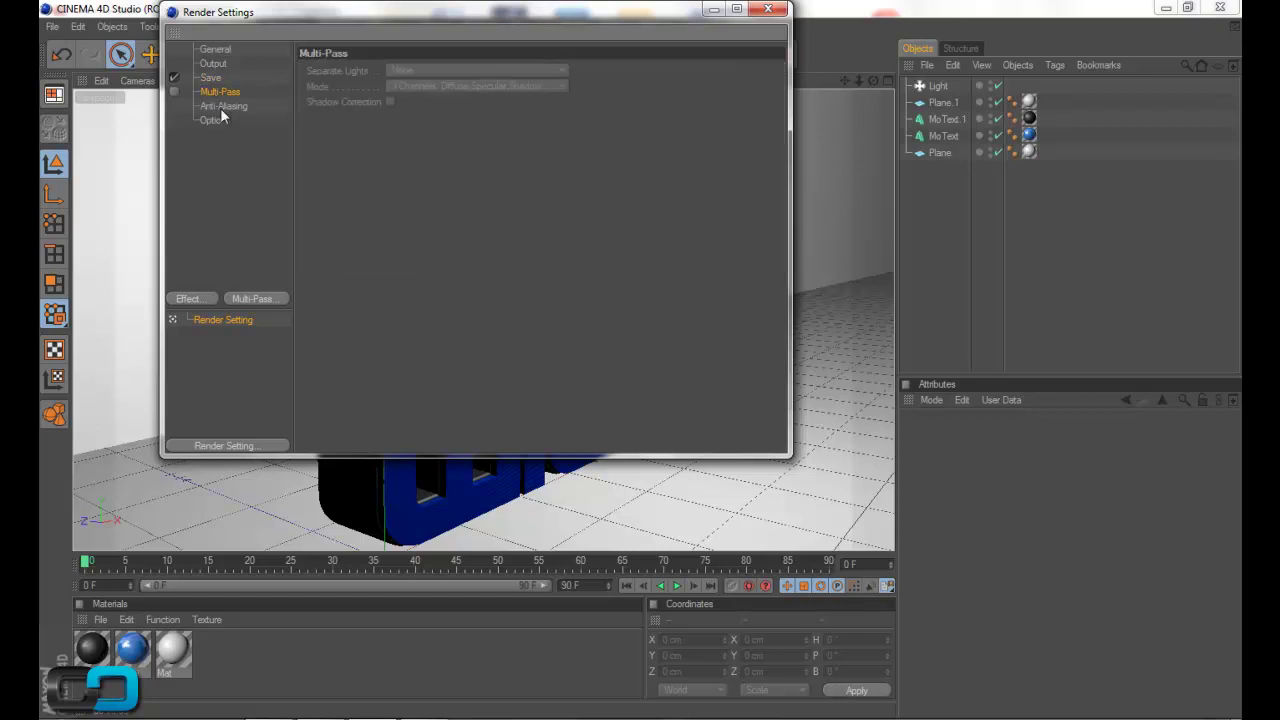
Step: Set the anti-aliasing quality to Best
{"action": "left_click", "coordinate": [221, 107]}
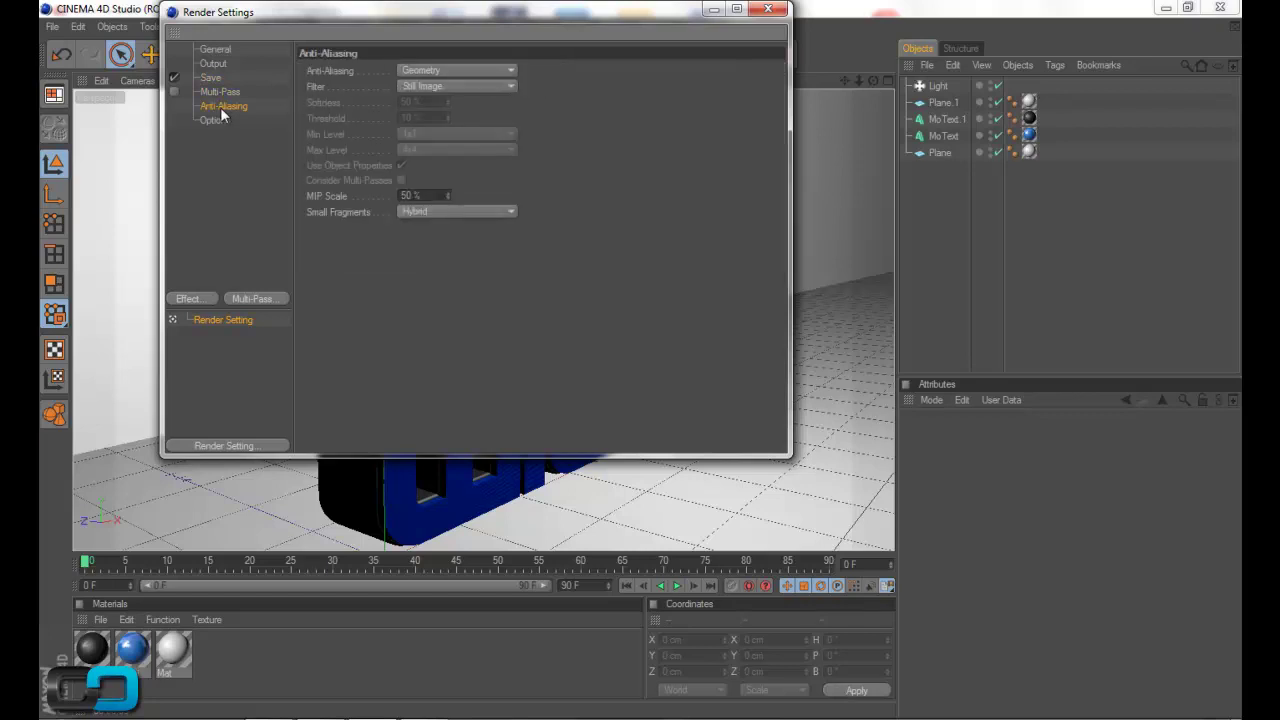
{"action": "left_click", "coordinate": [415, 72]}
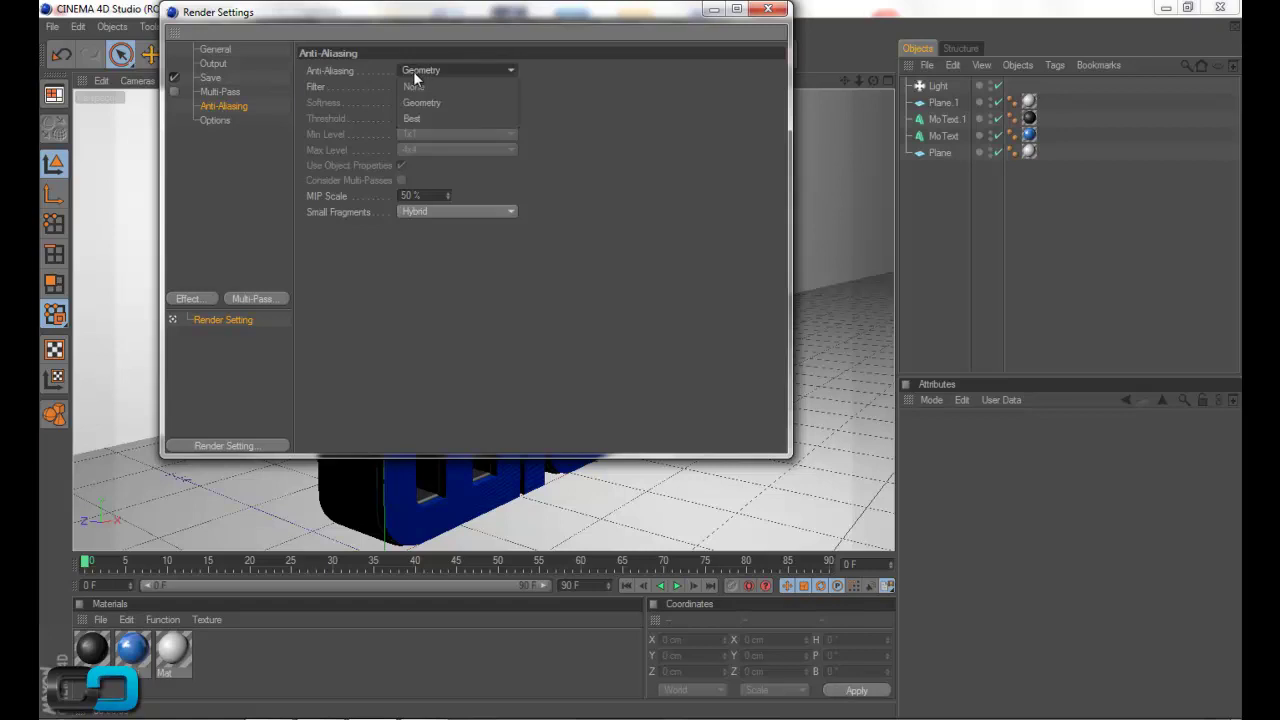
{"action": "left_click", "coordinate": [412, 118]}
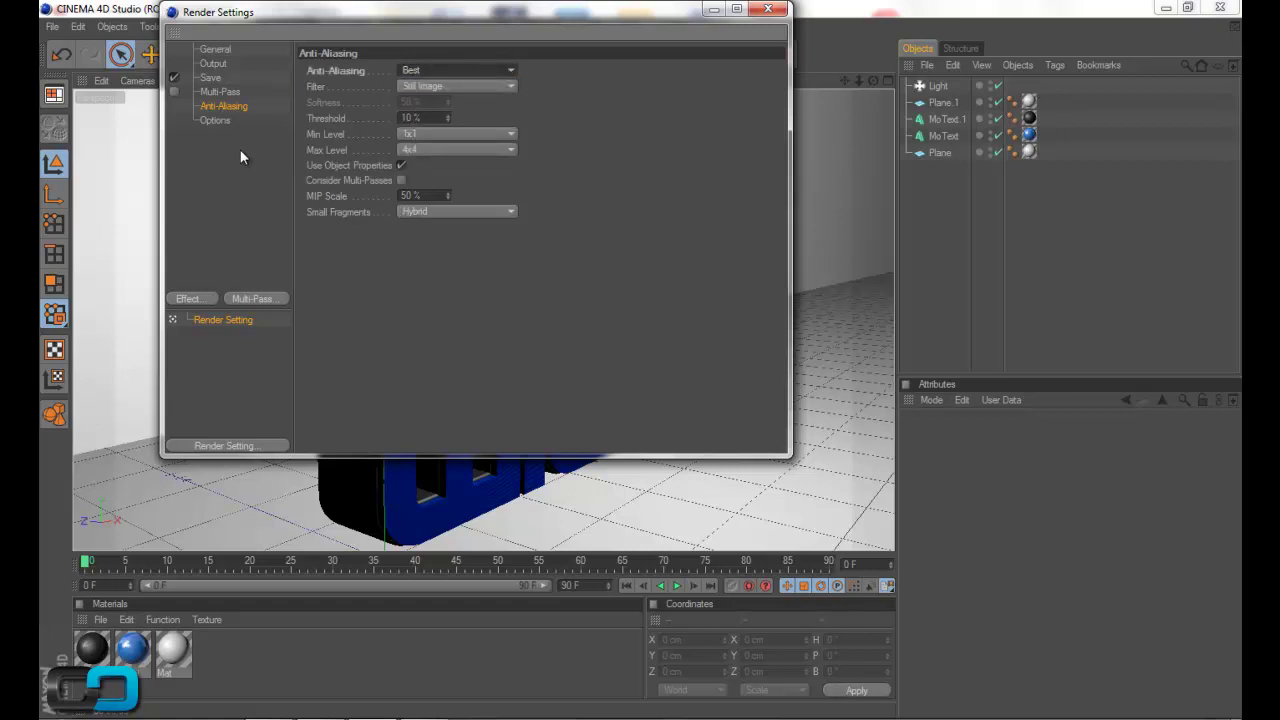
Step: Add the Ambient Occlusion and Global Illumination effects, then close Render Settings
{"action": "left_click", "coordinate": [189, 300]}
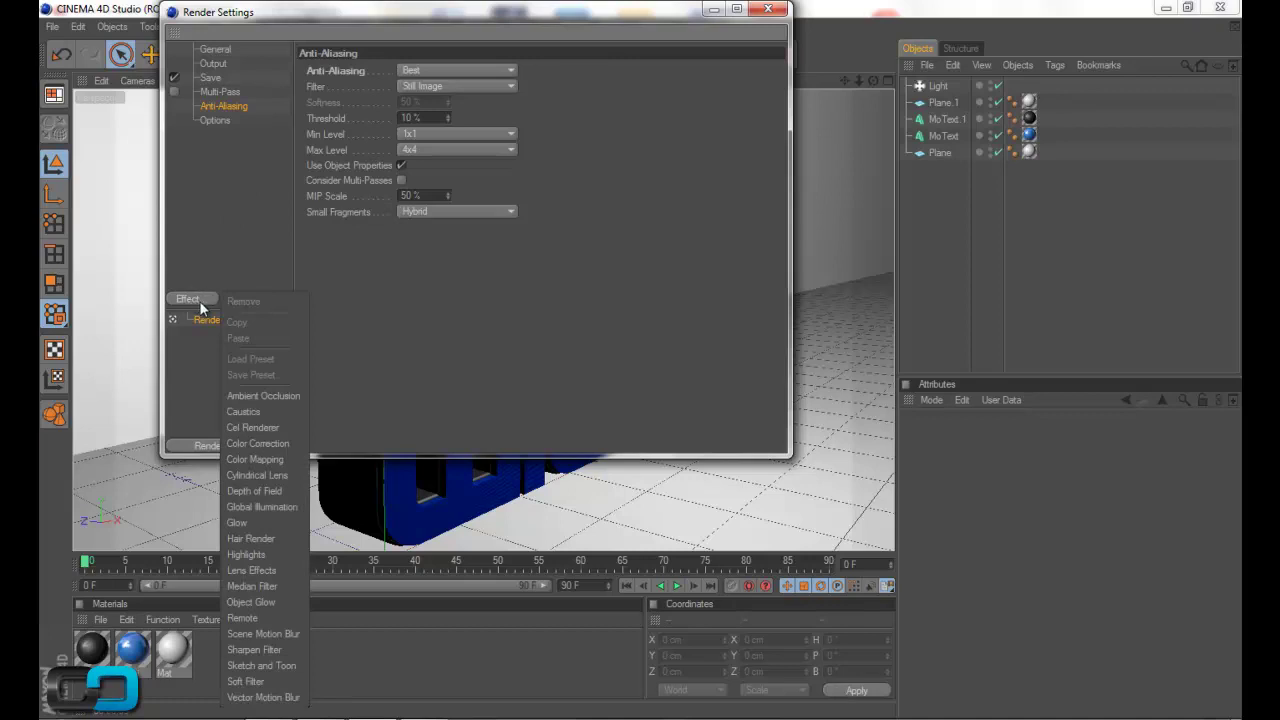
{"action": "left_click", "coordinate": [258, 395]}
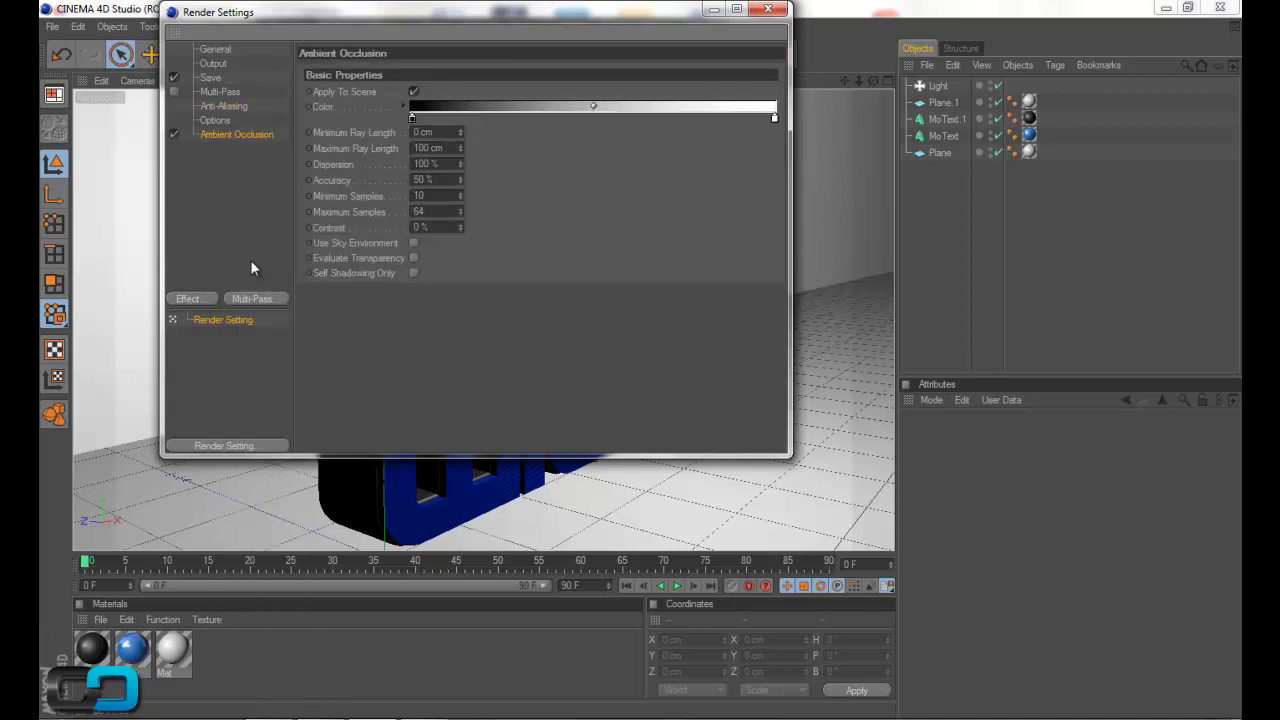
{"action": "left_click", "coordinate": [189, 299]}
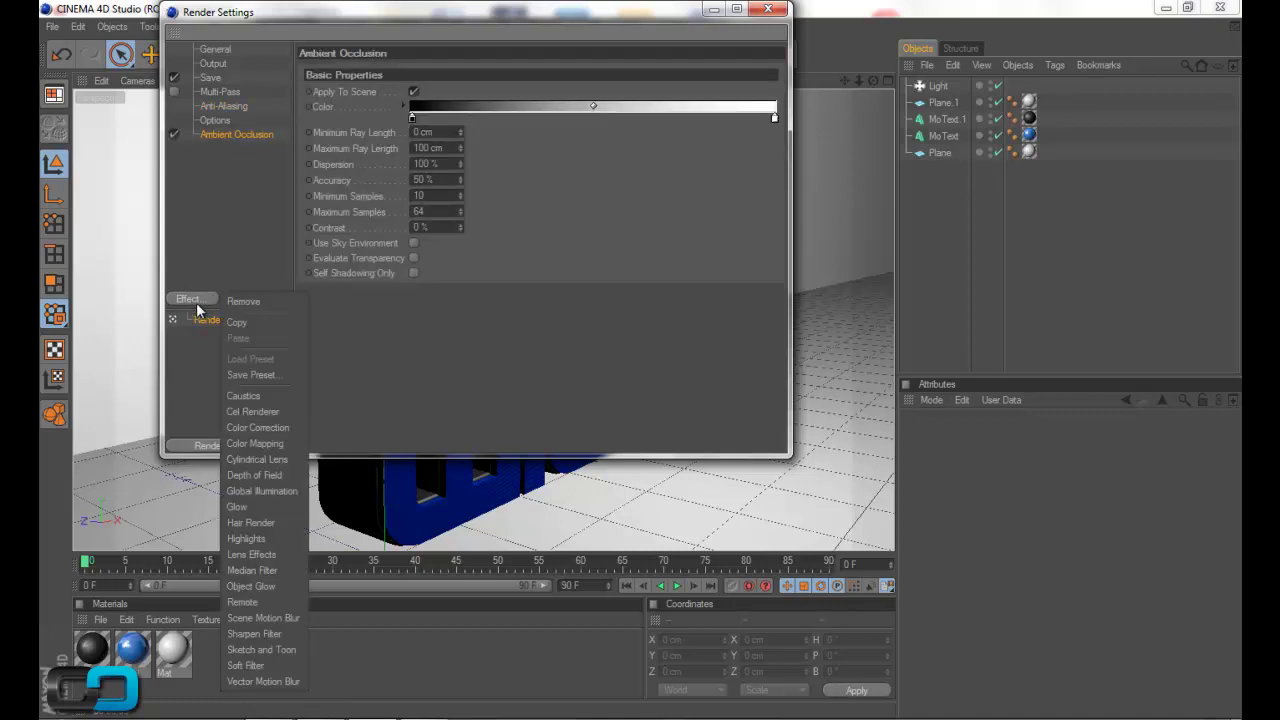
{"action": "left_click", "coordinate": [262, 491]}
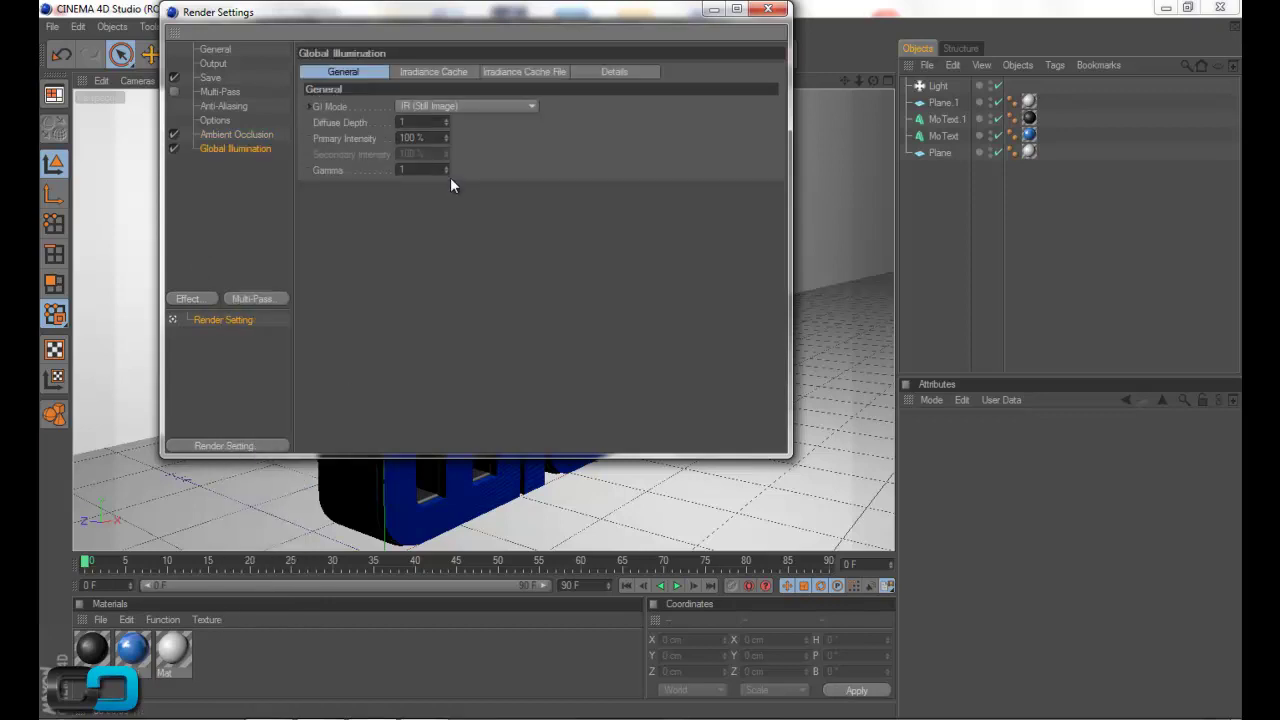
{"action": "left_click", "coordinate": [770, 10]}
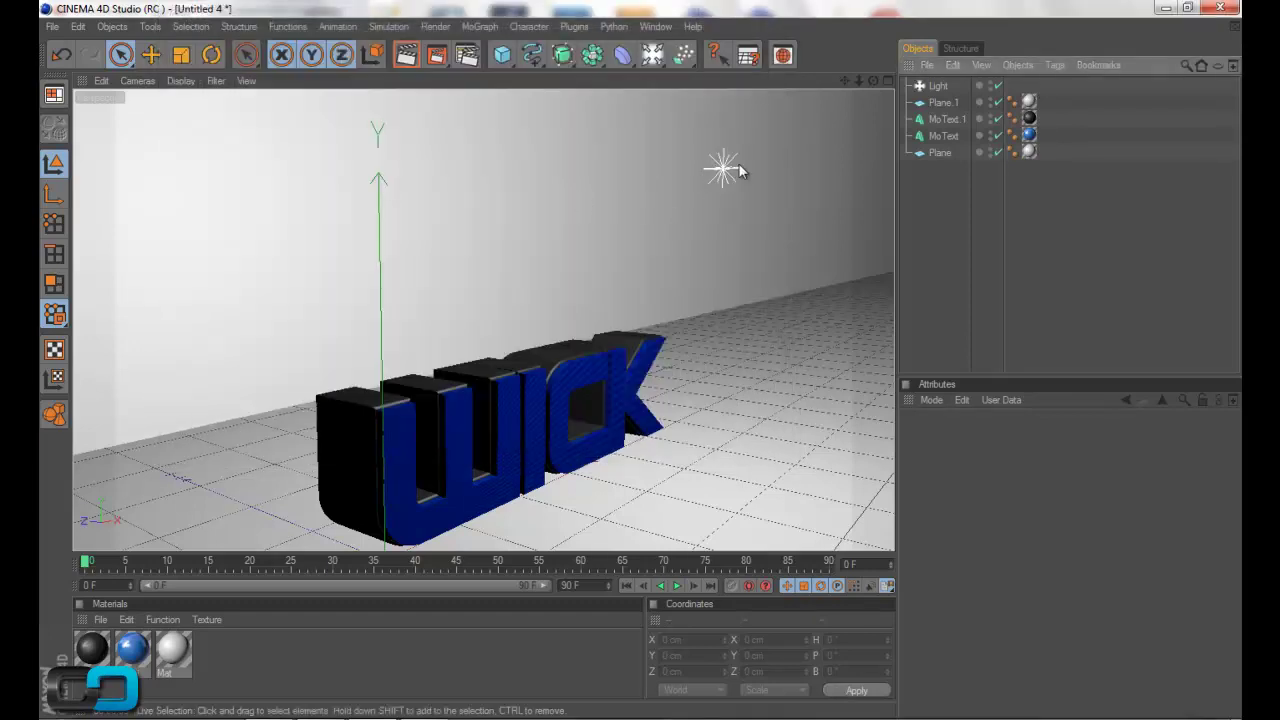
Step: Pan and orbit the viewport to frame the WICK text, then render it in the Picture Viewer
{"action": "left_click_drag", "start_coordinate": [847, 79], "coordinate": [642, 356]}
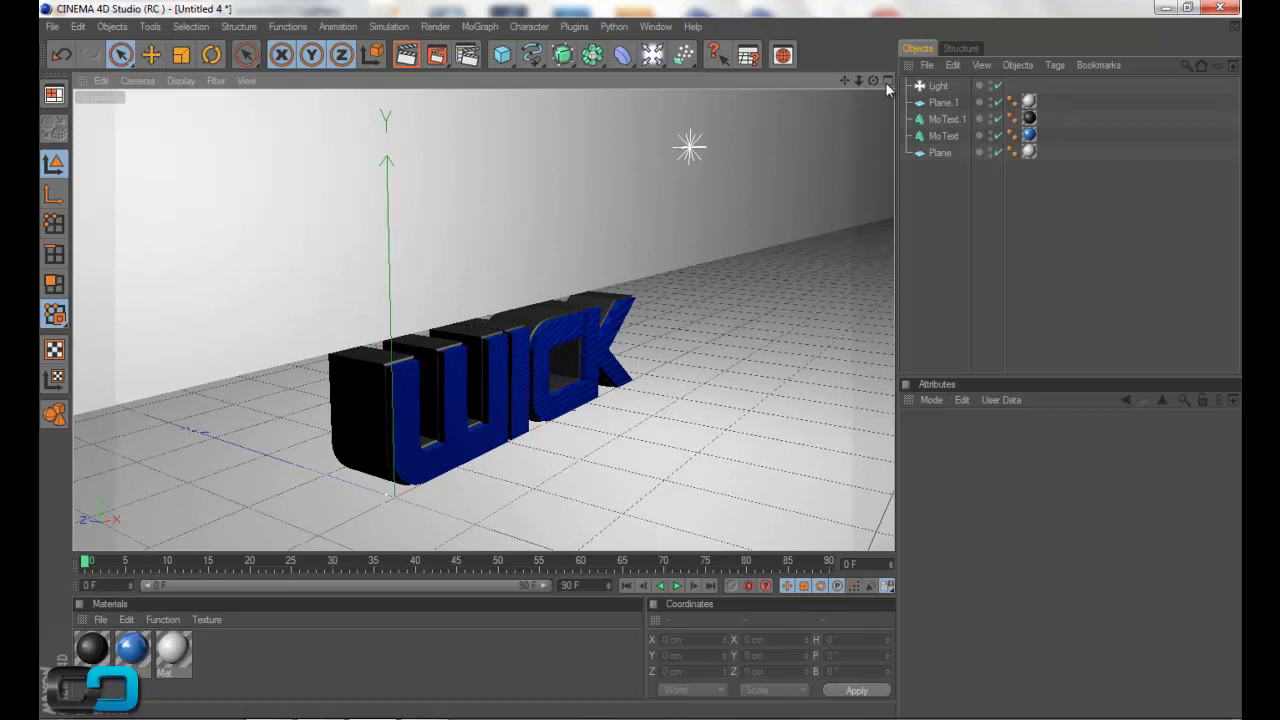
{"action": "left_click_drag", "start_coordinate": [642, 366], "coordinate": [642, 367], "text": "alt"}
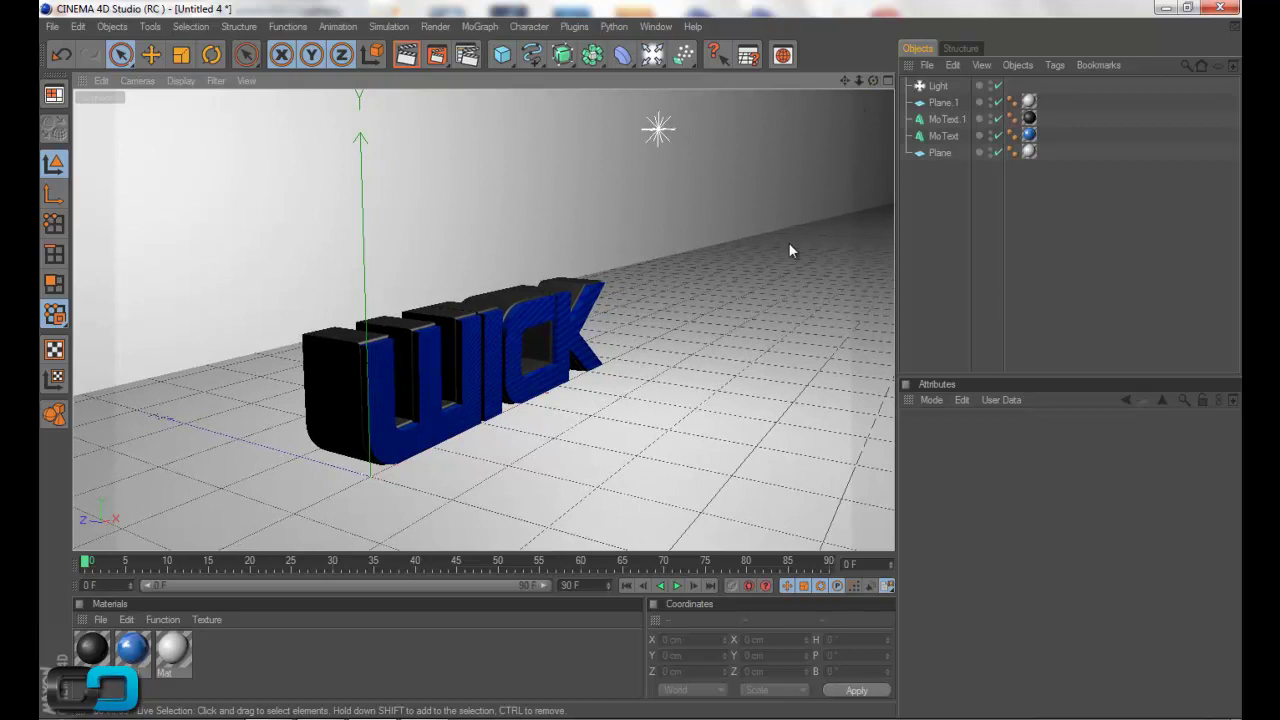
{"action": "left_click", "coordinate": [435, 57]}
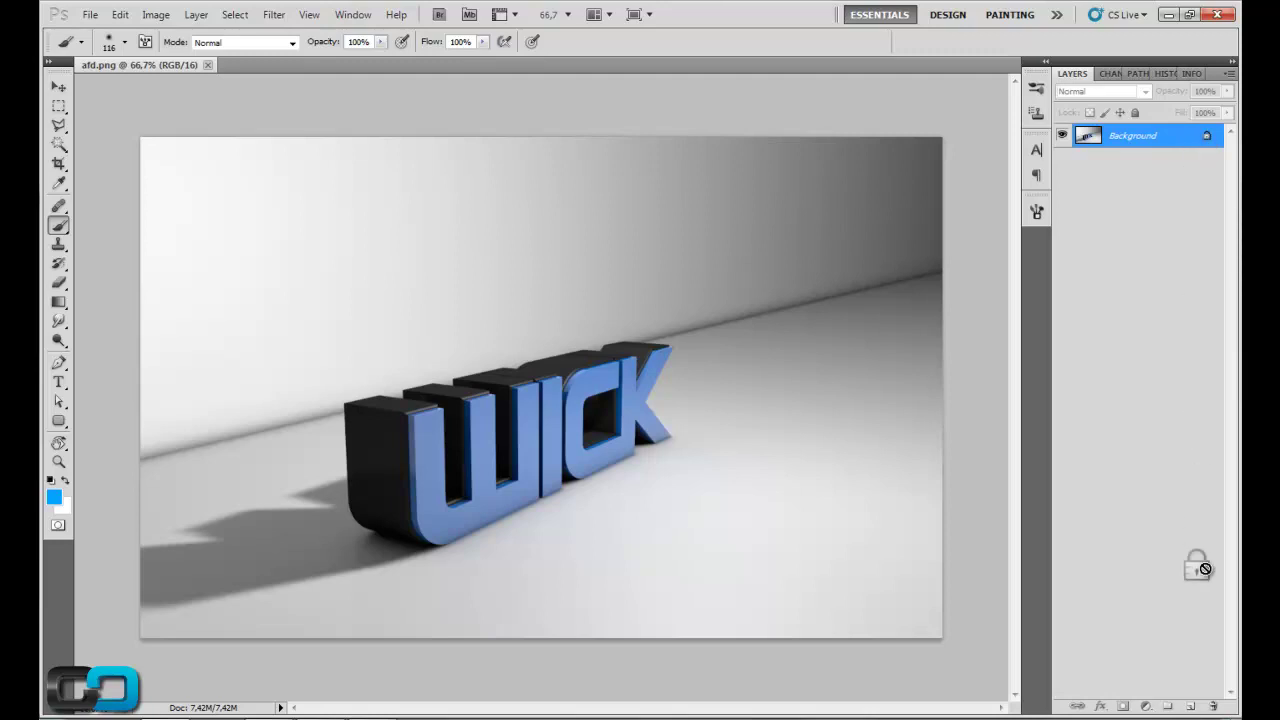
Step: Unlock the Background as Layer 0, add a new layer and select a thin strip along the top edge
{"action": "left_click_drag", "start_coordinate": [1208, 139], "coordinate": [1202, 688]}
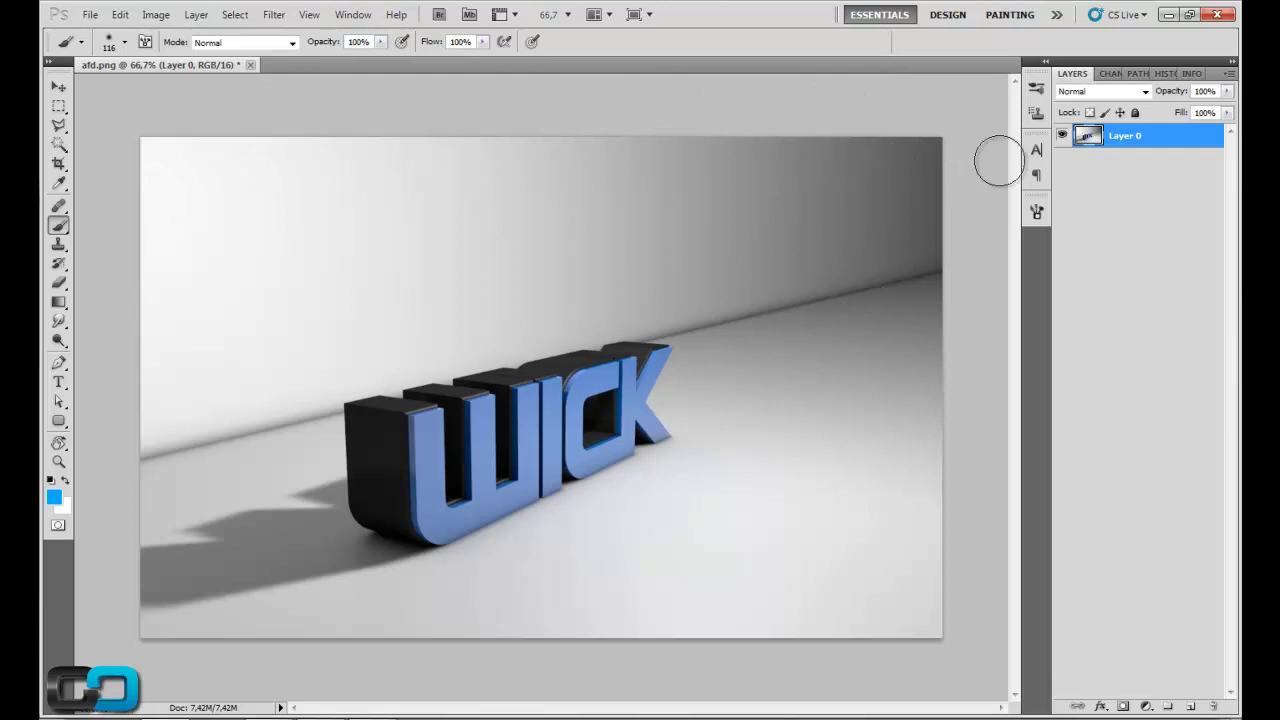
{"action": "left_click", "coordinate": [1097, 145], "text": "ctrl"}
{"action": "left_click", "coordinate": [1190, 706]}
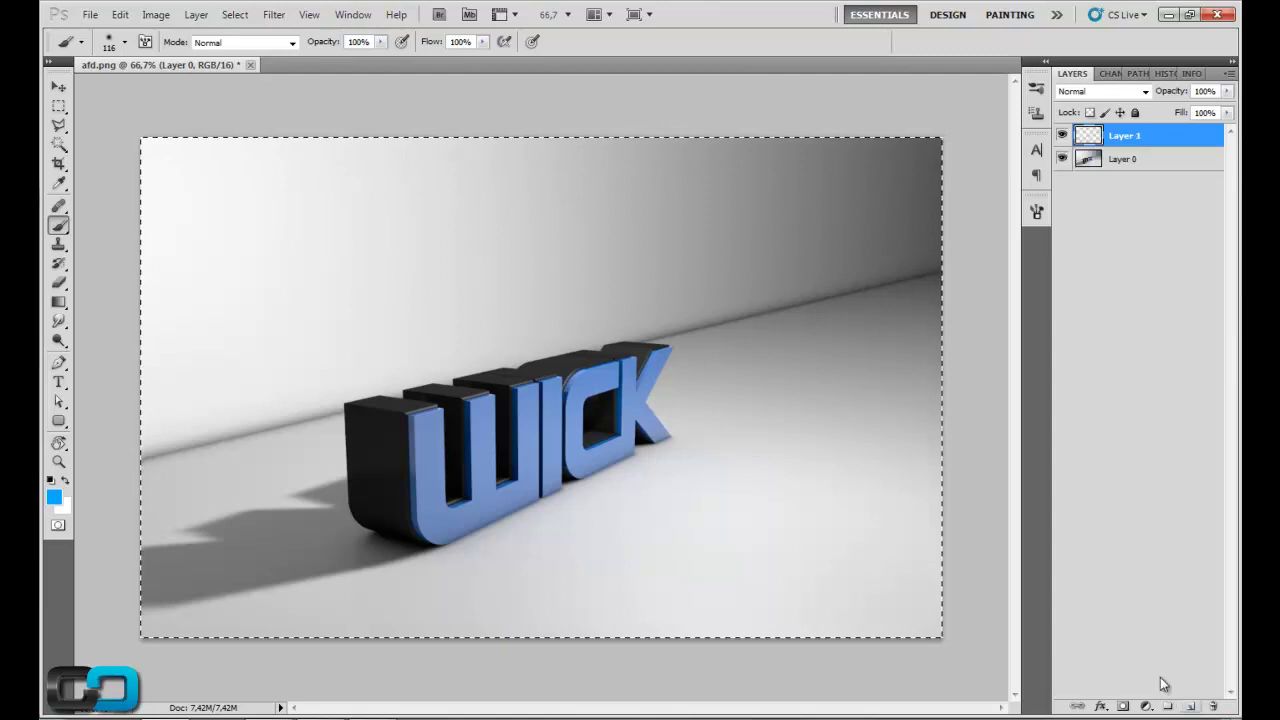
{"action": "left_click", "coordinate": [66, 108]}
{"action": "left_click", "coordinate": [150, 105]}
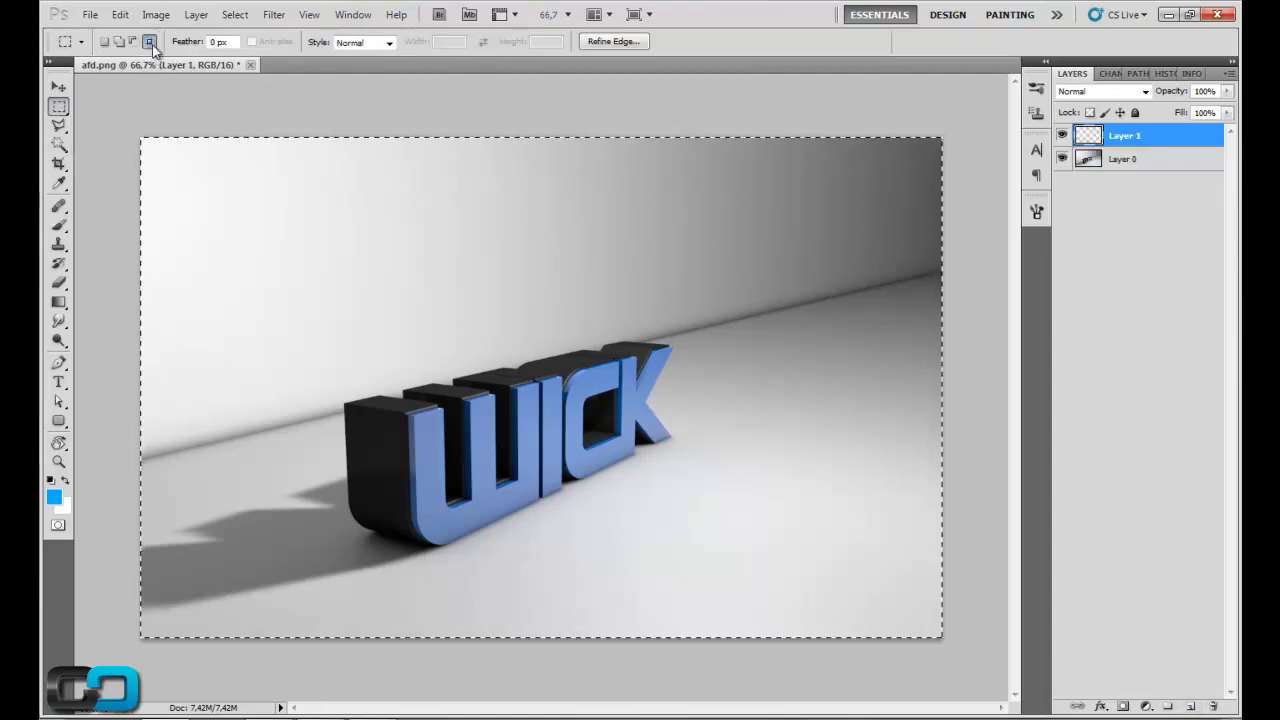
{"action": "left_click_drag", "start_coordinate": [129, 126], "coordinate": [1045, 156]}
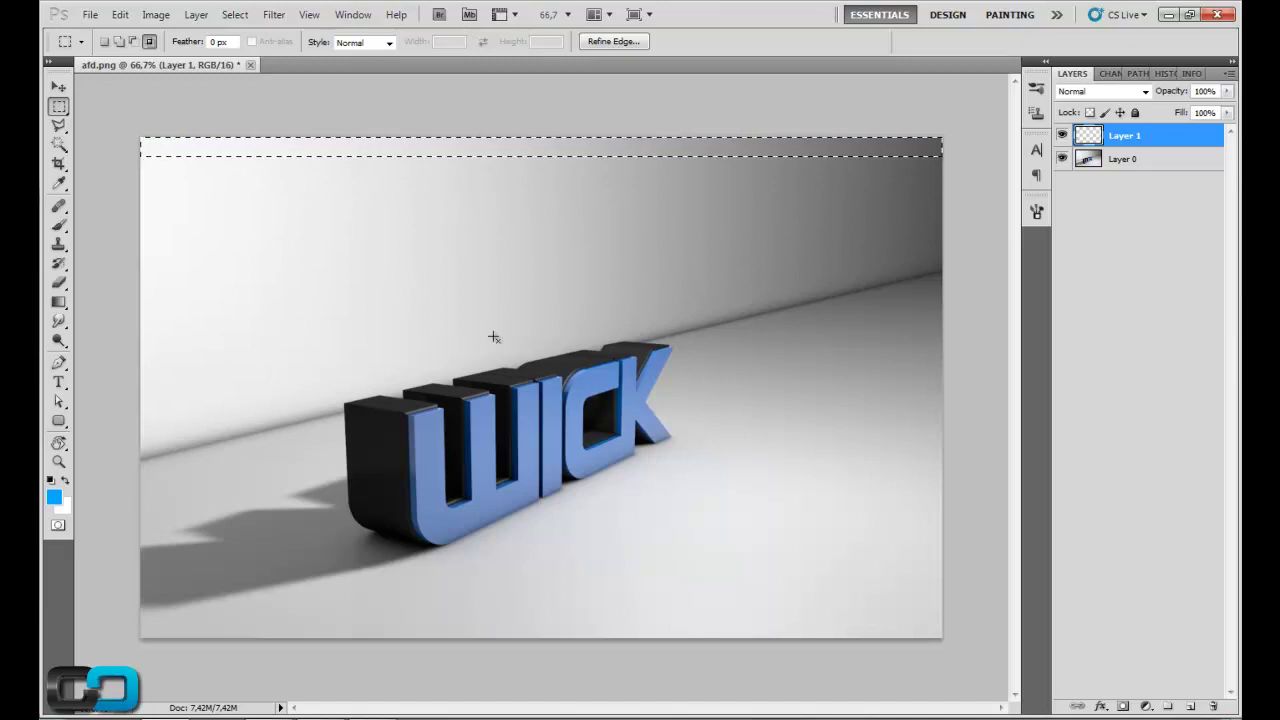
Step: Paint the top strip solid black (000000) with an enlarged brush
{"action": "key", "text": "b"}
{"action": "key", "text": "bracketright"}
{"action": "key", "text": "bracketright"}
{"action": "key", "text": "bracketright"}
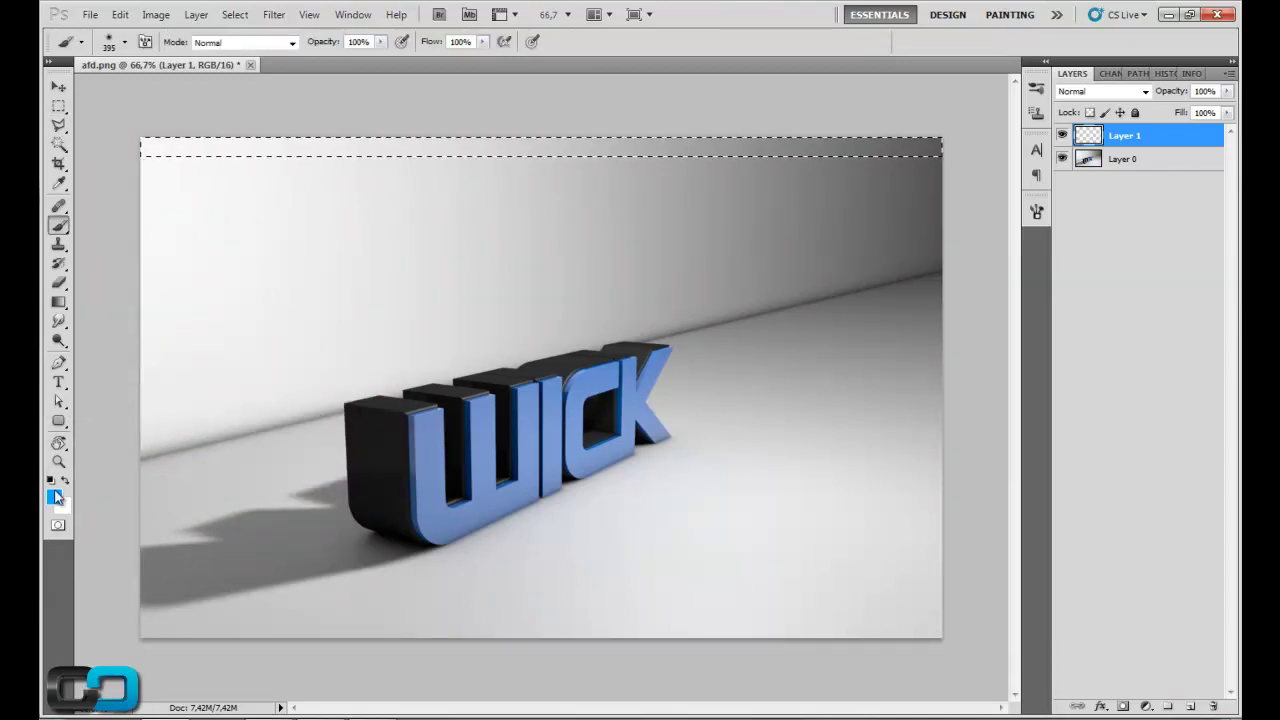
{"action": "left_click", "coordinate": [56, 500]}
{"action": "type", "text": "000000"}
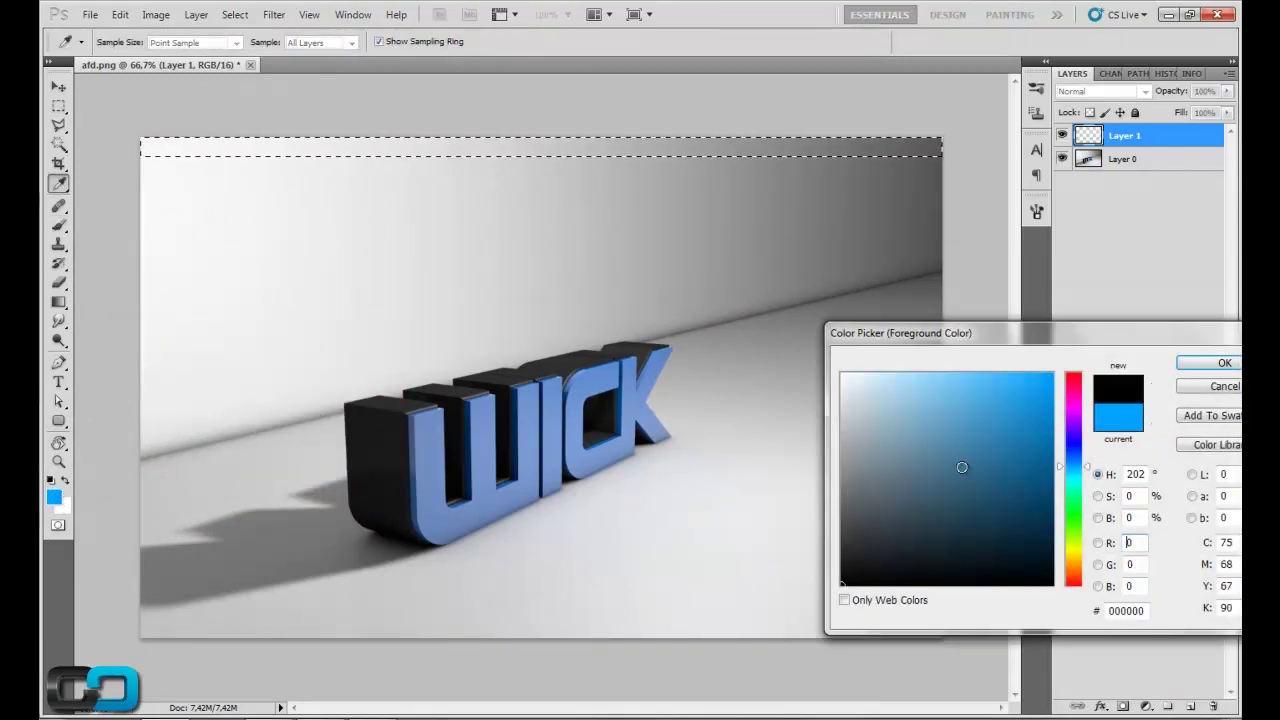
{"action": "left_click", "coordinate": [1217, 363]}
{"action": "left_click_drag", "start_coordinate": [229, 150], "coordinate": [940, 150]}
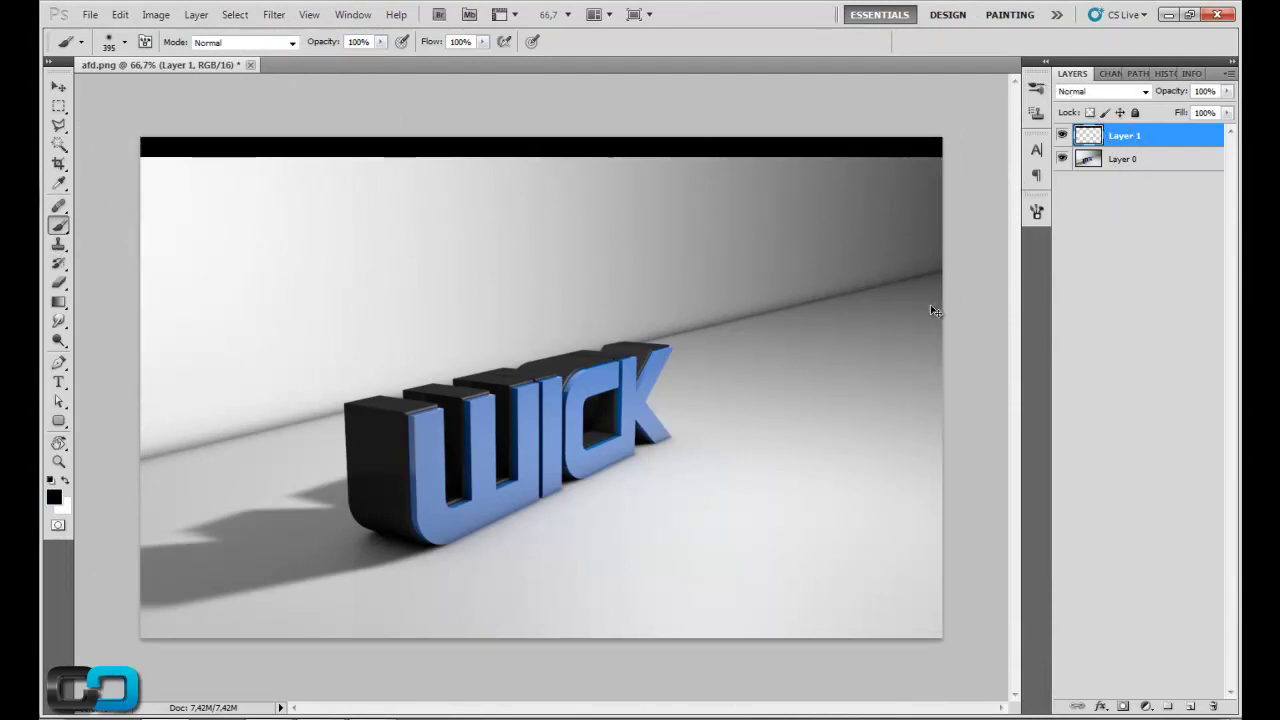
Step: Duplicate the black bar and move the copy to the bottom edge, then select Layer 0
{"action": "key", "text": "ctrl+j"}
{"action": "key", "text": "ctrl+t"}
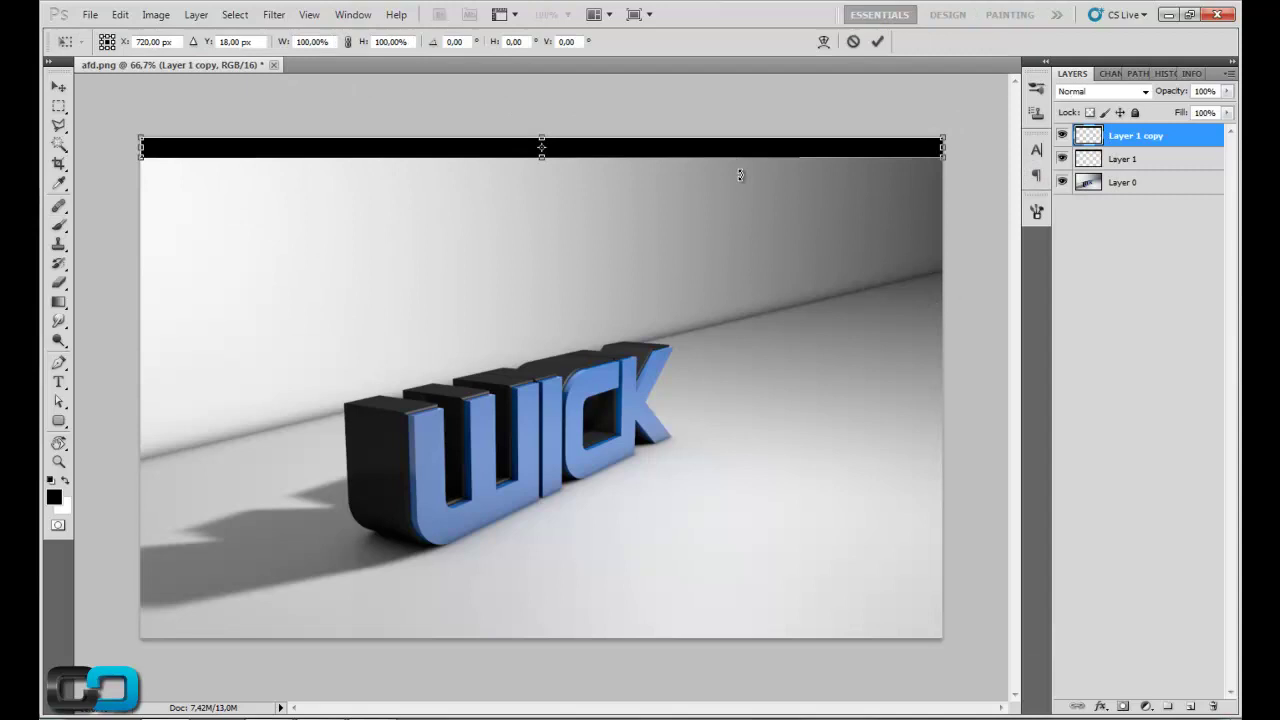
{"action": "left_click_drag", "start_coordinate": [658, 160], "coordinate": [660, 638]}
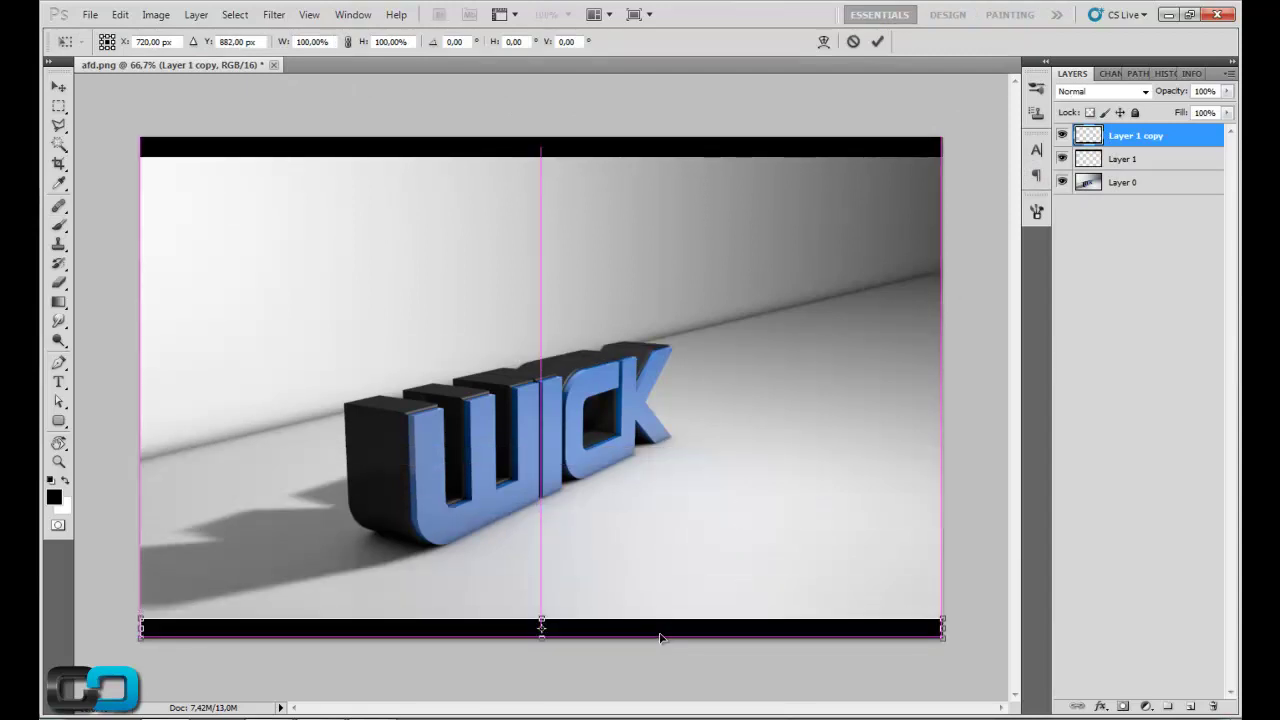
{"action": "left_click", "coordinate": [877, 42]}
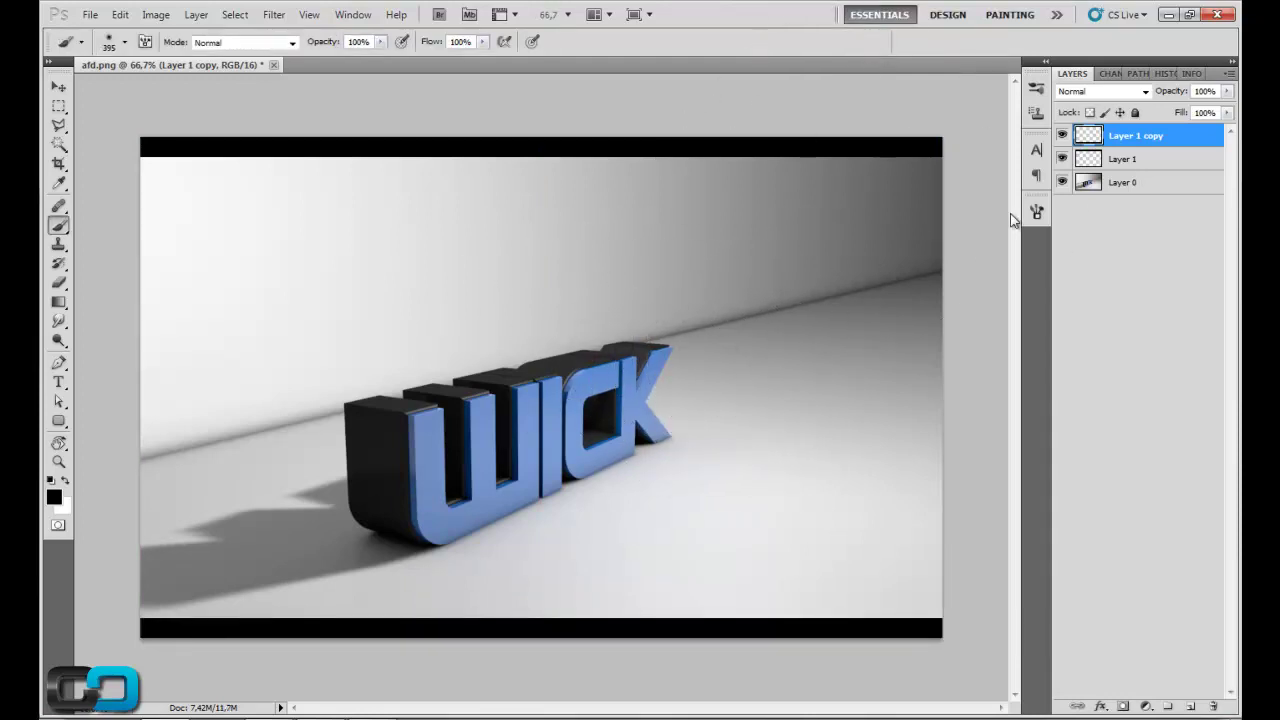
{"action": "left_click", "coordinate": [1114, 188]}
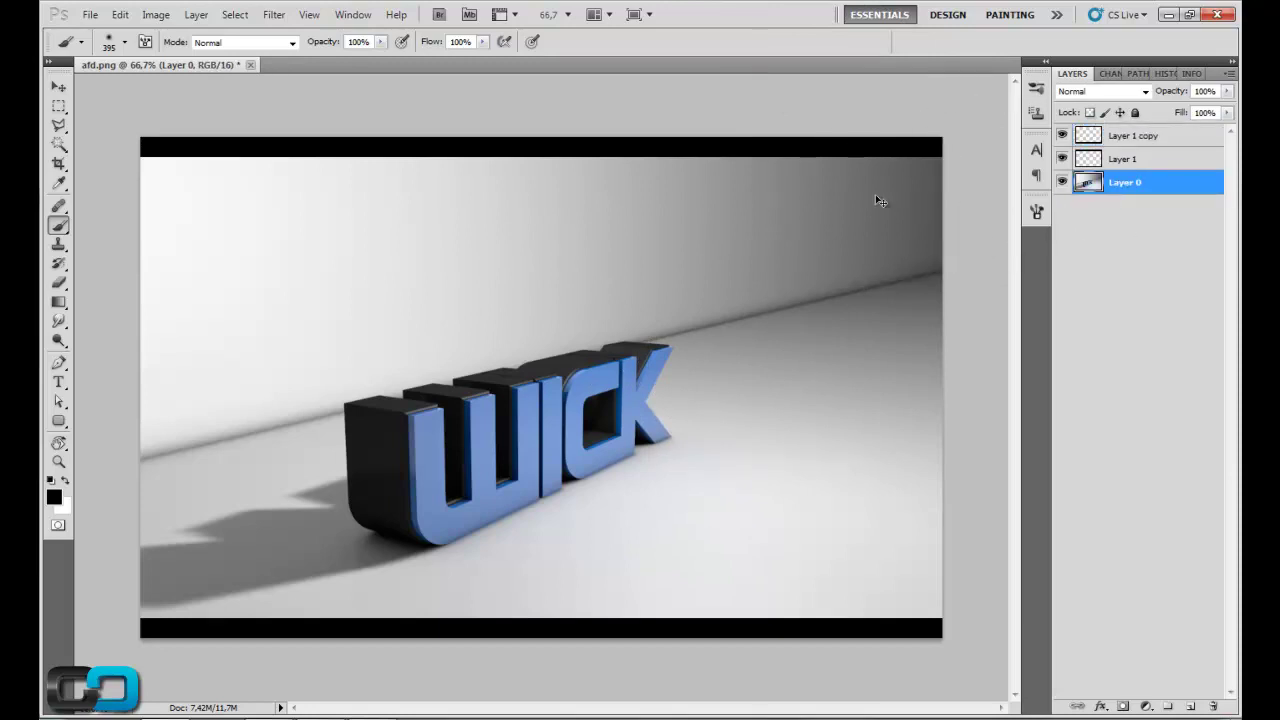
Step: Zoom in to 200% on the WICK letters and shrink the brush to a small size
{"action": "key", "text": "ctrl+1"}
{"action": "key", "text": "ctrl+plus"}
{"action": "mouse_move", "coordinate": [562, 281]}
{"action": "left_mouse_down"}
{"action": "mouse_move", "coordinate": [585, 295]}
{"action": "mouse_move", "coordinate": [570, 355]}
{"action": "left_mouse_up"}
{"action": "key", "text": "bracketleft"}
{"action": "key", "text": "bracketleft"}
{"action": "key", "text": "bracketleft"}
{"action": "left_click", "coordinate": [757, 290]}
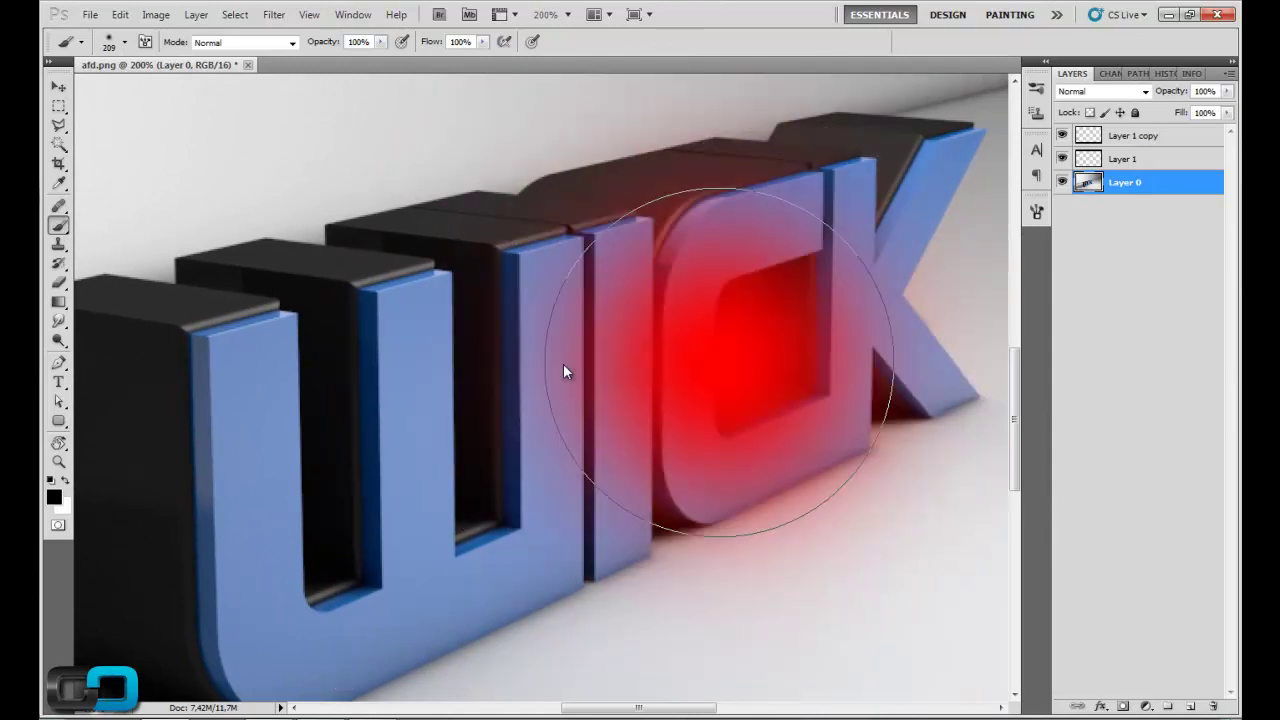
{"action": "key", "text": "ctrl+z"}
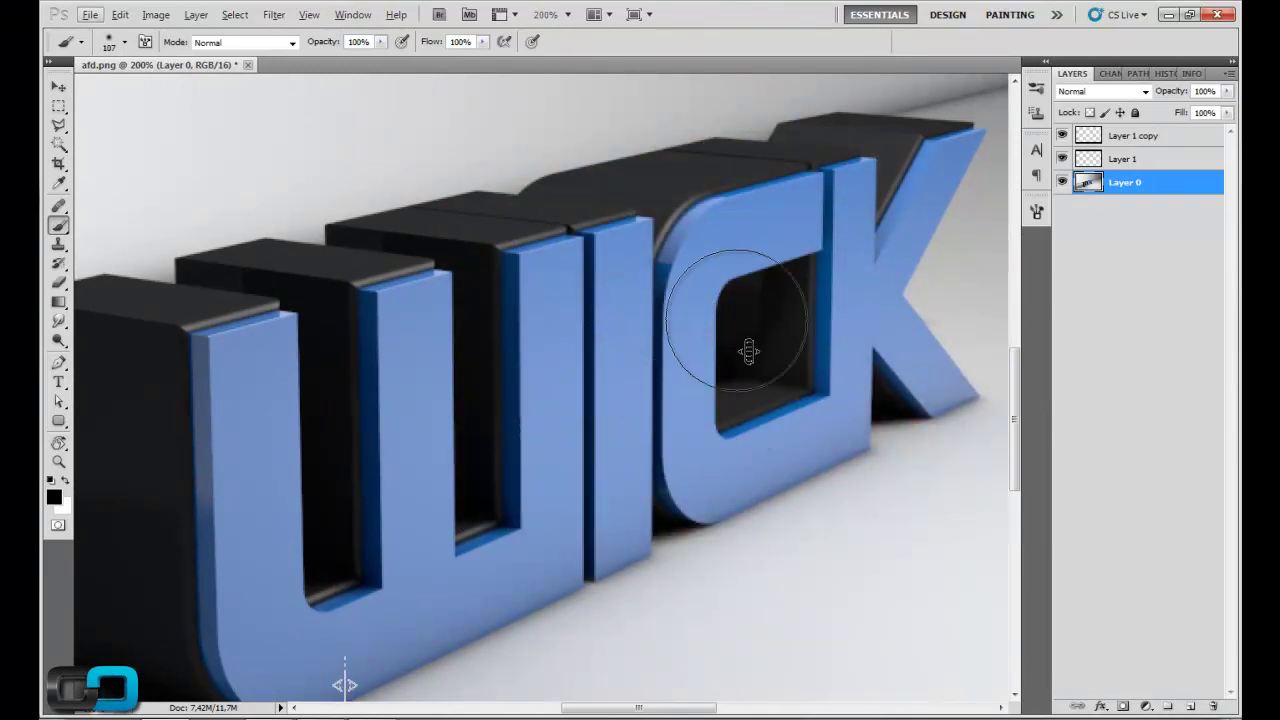
{"action": "right_click_drag", "start_coordinate": [757, 300], "coordinate": [747, 302], "text": "alt"}
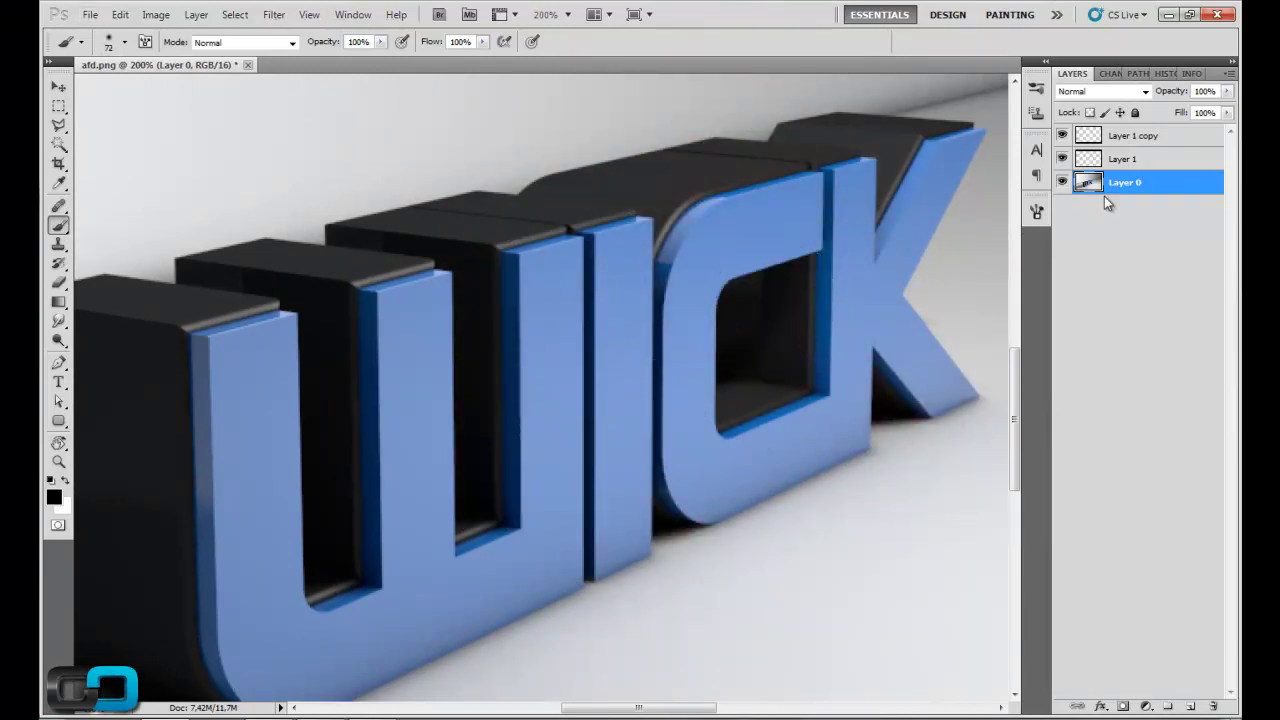
Step: Add a new layer and pick a bright, saturated blue as the paint colour
{"action": "left_click", "coordinate": [1188, 707]}
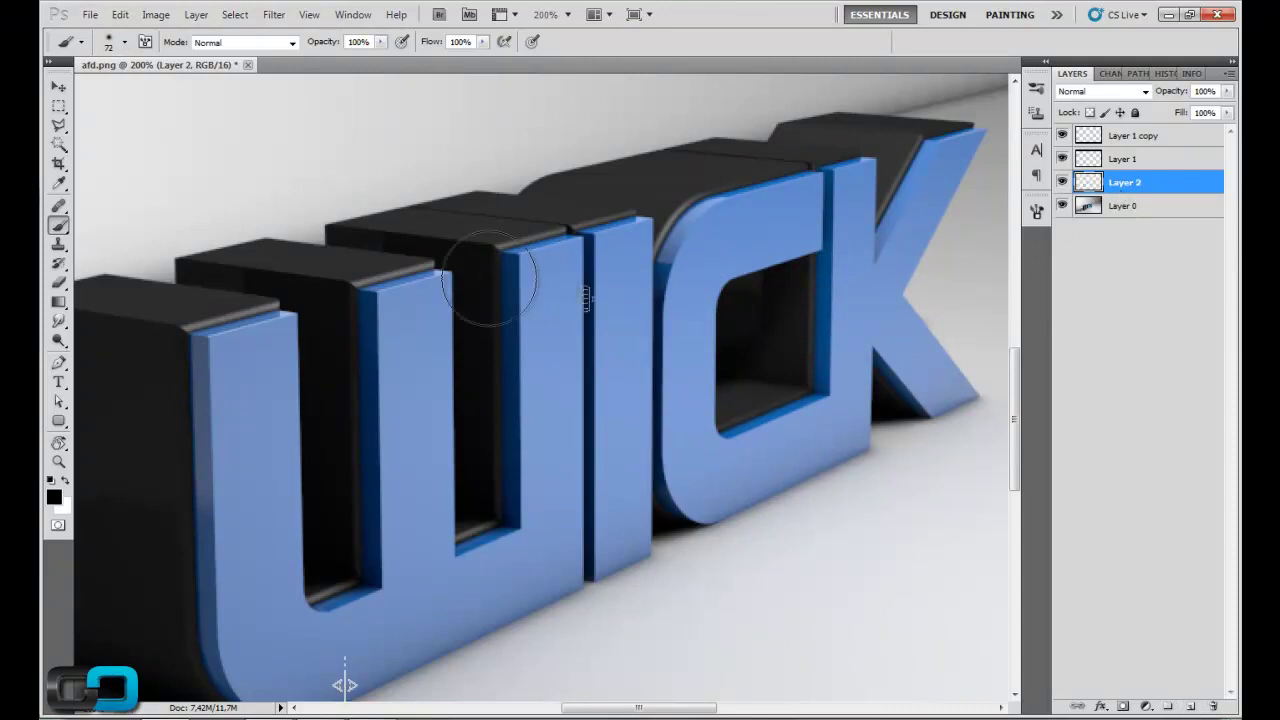
{"action": "left_click", "coordinate": [56, 499]}
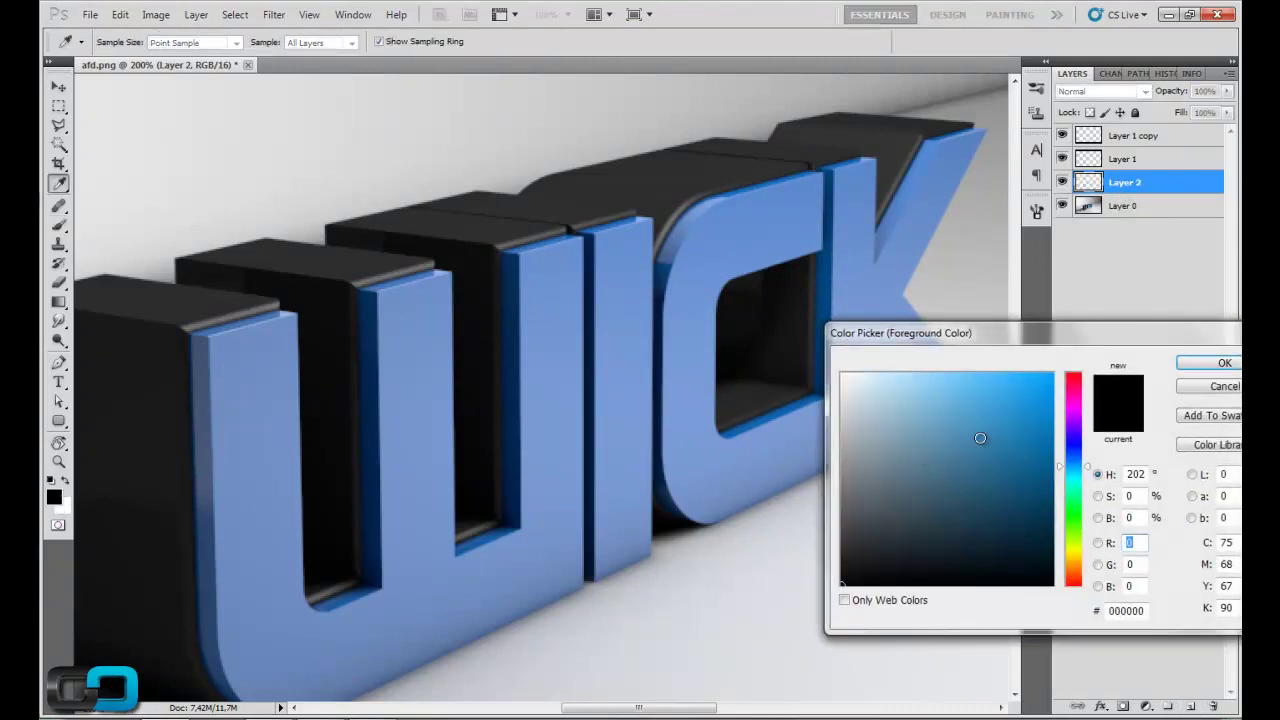
{"action": "left_click_drag", "start_coordinate": [980, 438], "coordinate": [1094, 353]}
{"action": "left_click_drag", "start_coordinate": [1073, 476], "coordinate": [1080, 466]}
{"action": "left_click", "coordinate": [1198, 366]}
{"action": "key", "text": "b"}
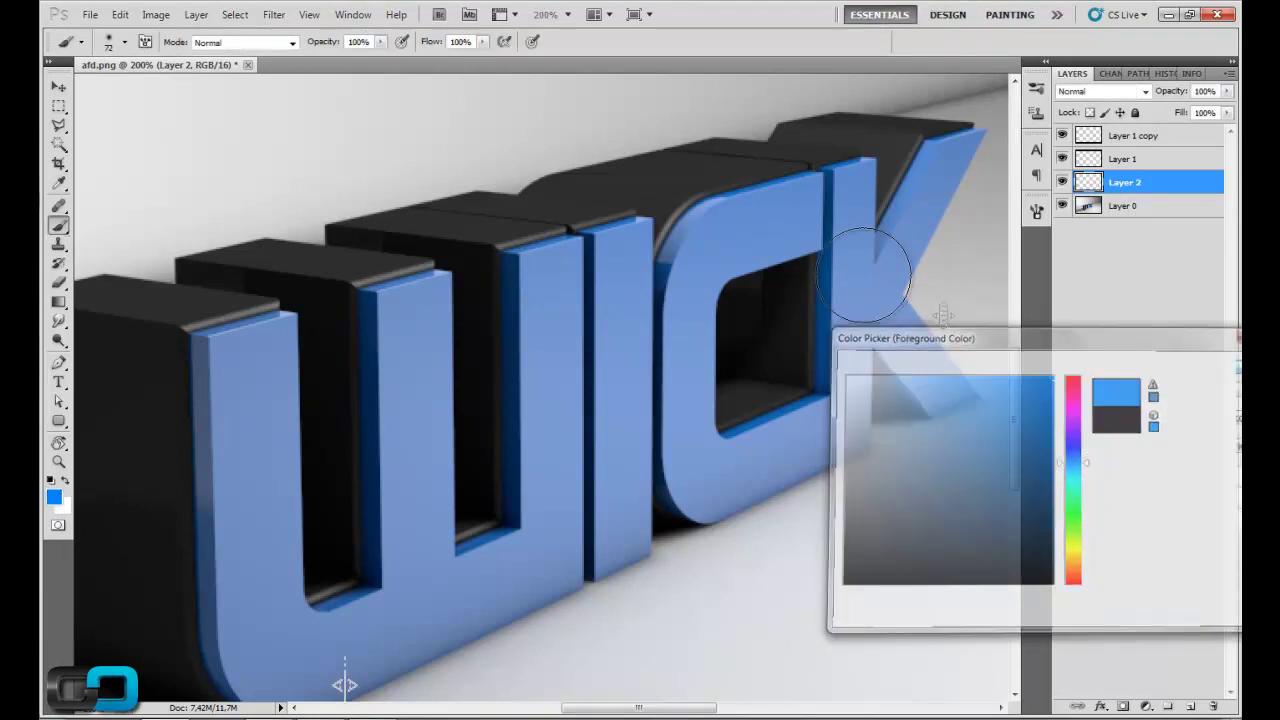
{"action": "left_click", "coordinate": [744, 232]}
Step: Paint bright blue over the faces of the C, I and W letters
{"action": "mouse_move", "coordinate": [776, 240]}
{"action": "left_mouse_down"}
{"action": "mouse_move", "coordinate": [715, 255]}
{"action": "mouse_move", "coordinate": [680, 343]}
{"action": "mouse_move", "coordinate": [708, 457]}
{"action": "mouse_move", "coordinate": [820, 449]}
{"action": "mouse_move", "coordinate": [852, 384]}
{"action": "mouse_move", "coordinate": [850, 205]}
{"action": "mouse_move", "coordinate": [951, 171]}
{"action": "mouse_move", "coordinate": [905, 300]}
{"action": "mouse_move", "coordinate": [950, 387]}
{"action": "left_mouse_up"}
{"action": "left_click_drag", "start_coordinate": [625, 255], "coordinate": [632, 535]}
{"action": "mouse_move", "coordinate": [544, 296]}
{"action": "left_mouse_down"}
{"action": "mouse_move", "coordinate": [543, 271]}
{"action": "mouse_move", "coordinate": [543, 571]}
{"action": "mouse_move", "coordinate": [575, 595]}
{"action": "left_mouse_up"}
{"action": "left_click", "coordinate": [309, 663], "text": "shift"}
{"action": "mouse_move", "coordinate": [286, 657]}
{"action": "left_mouse_down"}
{"action": "mouse_move", "coordinate": [263, 580]}
{"action": "mouse_move", "coordinate": [246, 371]}
{"action": "mouse_move", "coordinate": [243, 449]}
{"action": "mouse_move", "coordinate": [271, 600]}
{"action": "mouse_move", "coordinate": [305, 660]}
{"action": "left_mouse_up"}
{"action": "key", "text": "ctrl+z"}
{"action": "mouse_move", "coordinate": [402, 378]}
{"action": "left_mouse_down"}
{"action": "mouse_move", "coordinate": [420, 371]}
{"action": "mouse_move", "coordinate": [423, 551]}
{"action": "left_mouse_up"}
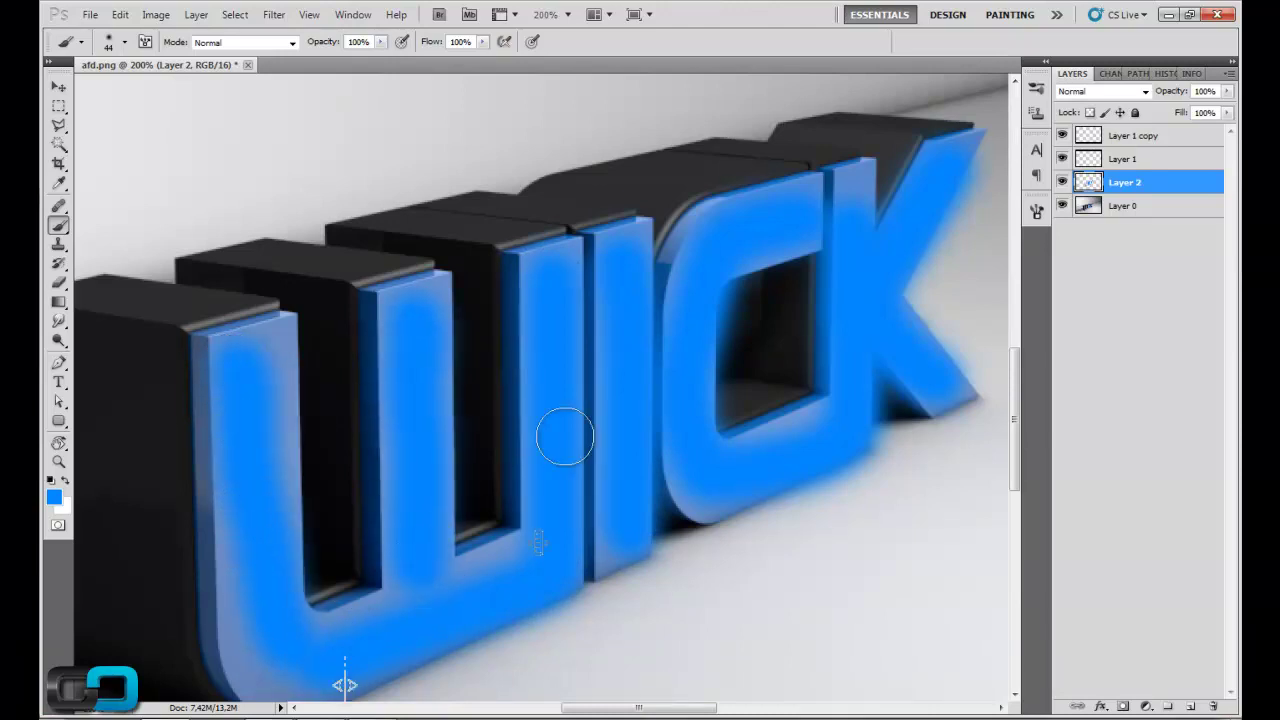
Step: Set the painted layer to Overlay at 49% opacity and toggle it to compare
{"action": "left_click", "coordinate": [1088, 92]}
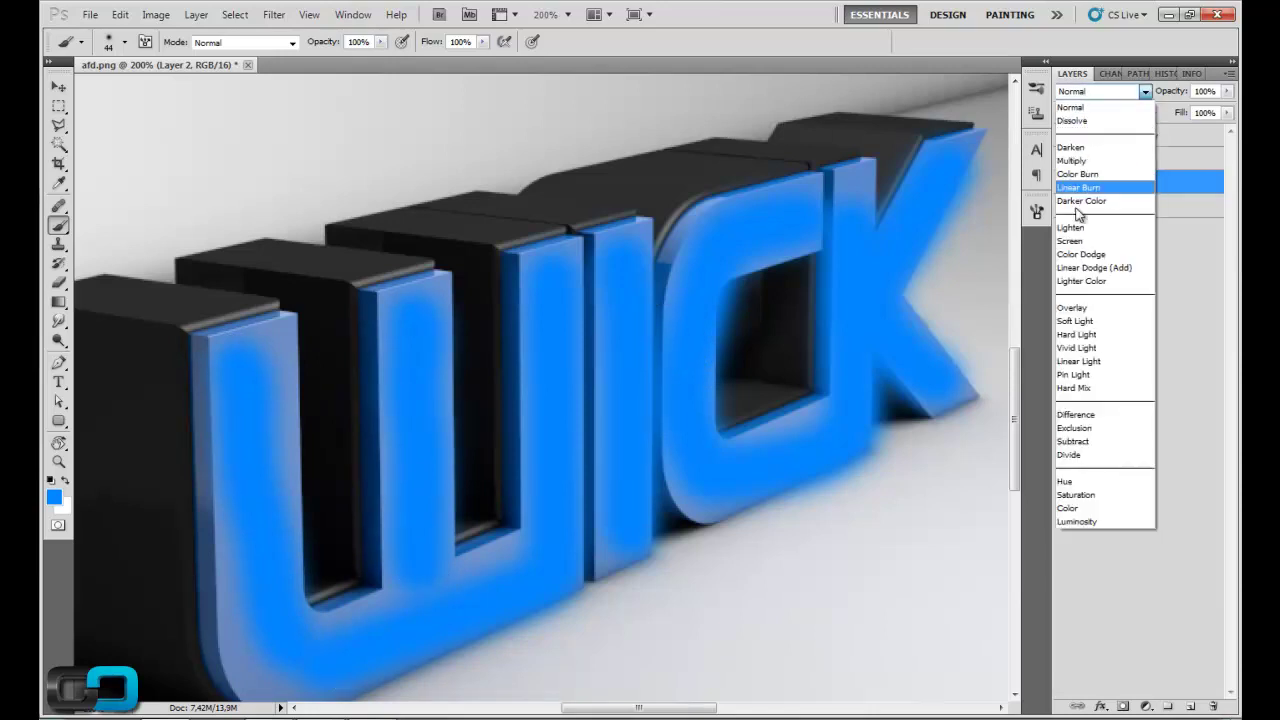
{"action": "left_click", "coordinate": [1064, 316]}
{"action": "left_click", "coordinate": [1227, 91]}
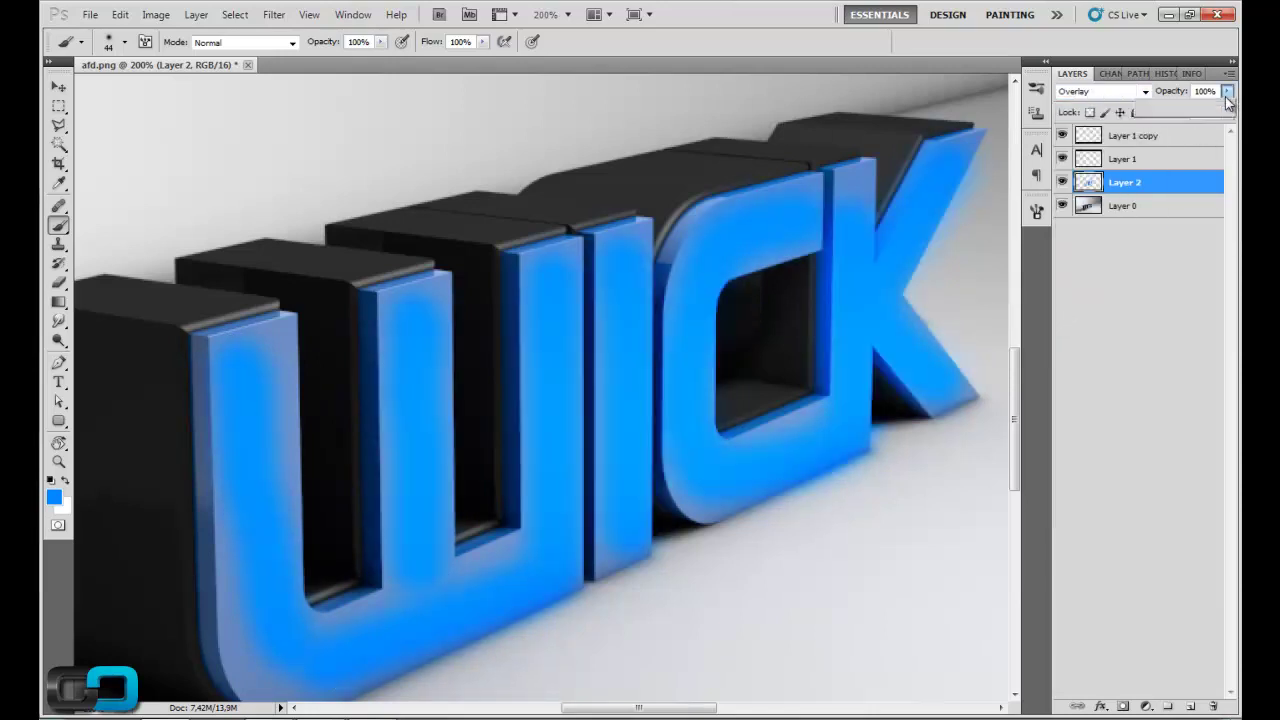
{"action": "left_click", "coordinate": [1179, 112]}
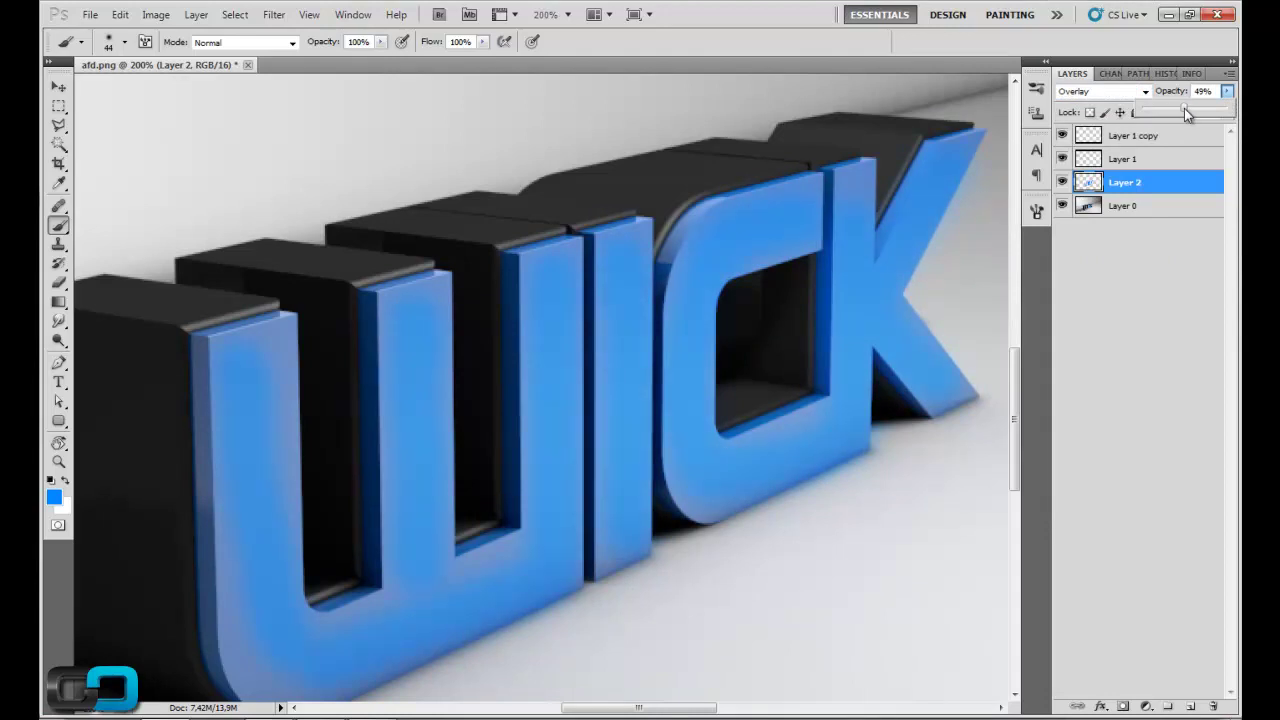
{"action": "key", "text": "ctrl+minus"}
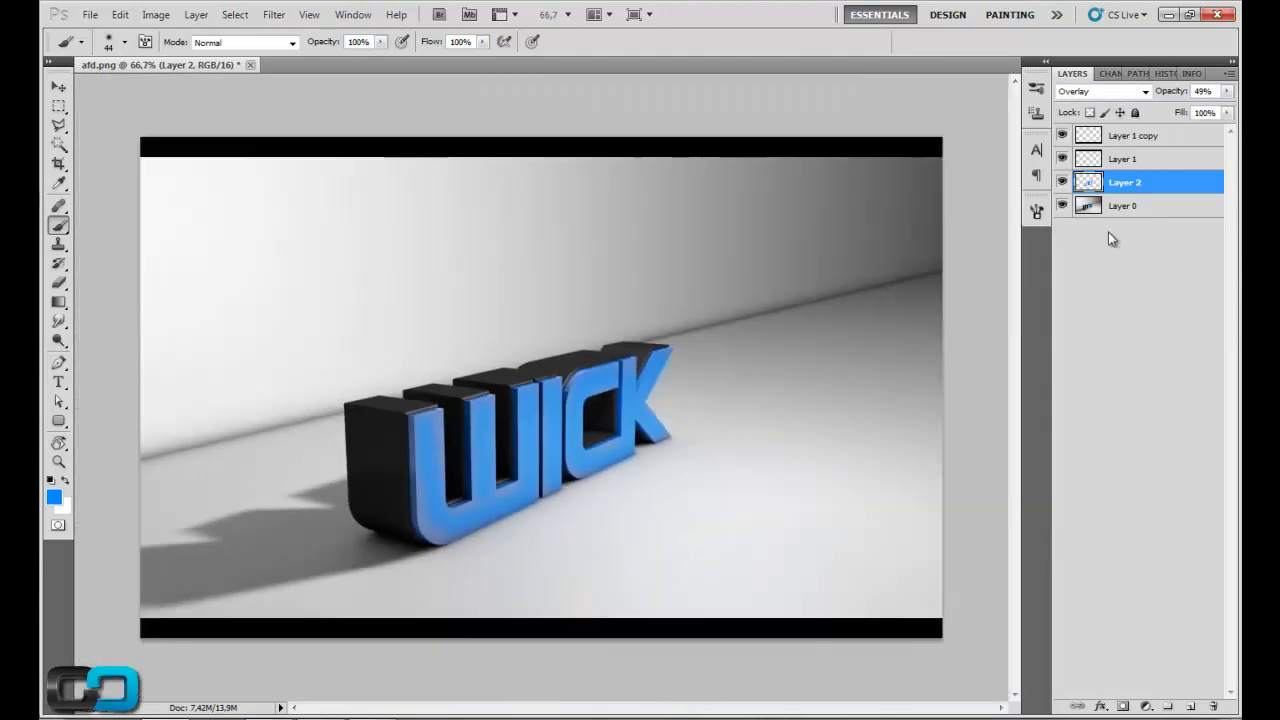
{"action": "left_click", "coordinate": [1062, 182]}
{"action": "left_click", "coordinate": [1062, 182]}
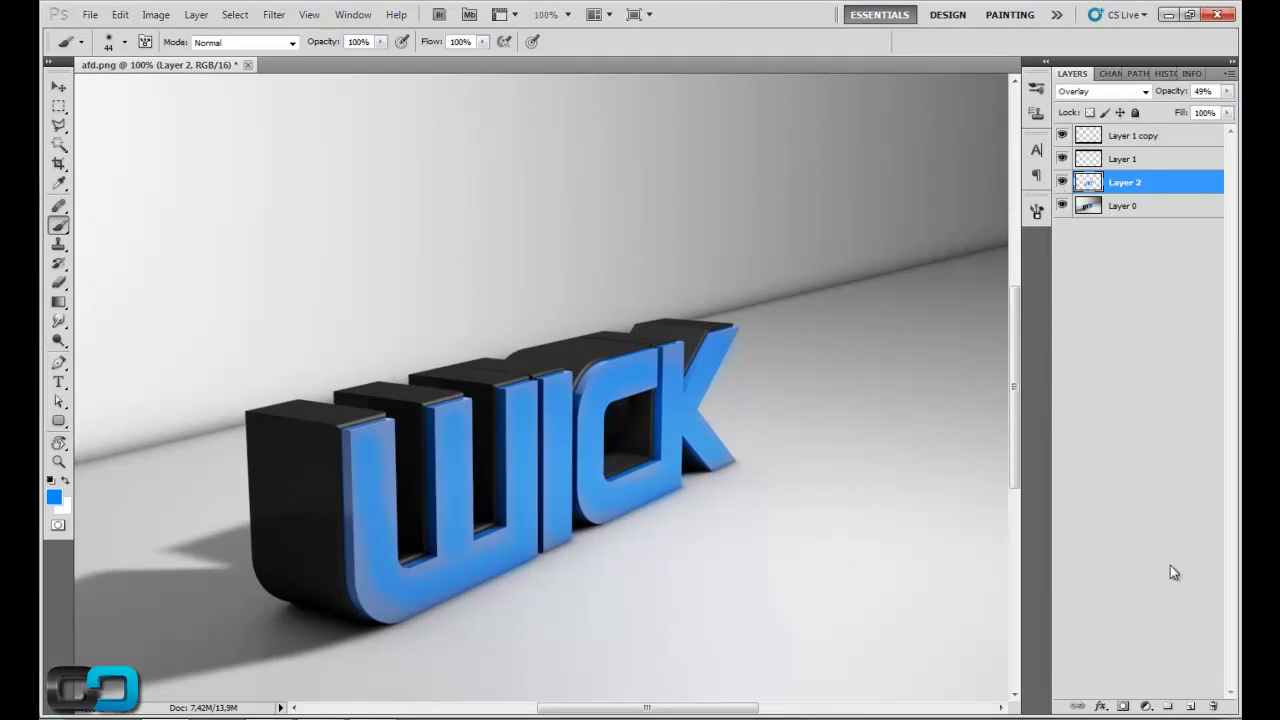
Step: Add Layer 3 with a straight blue stroke along the letters' base, blended as Overlay
{"action": "left_click", "coordinate": [1190, 706]}
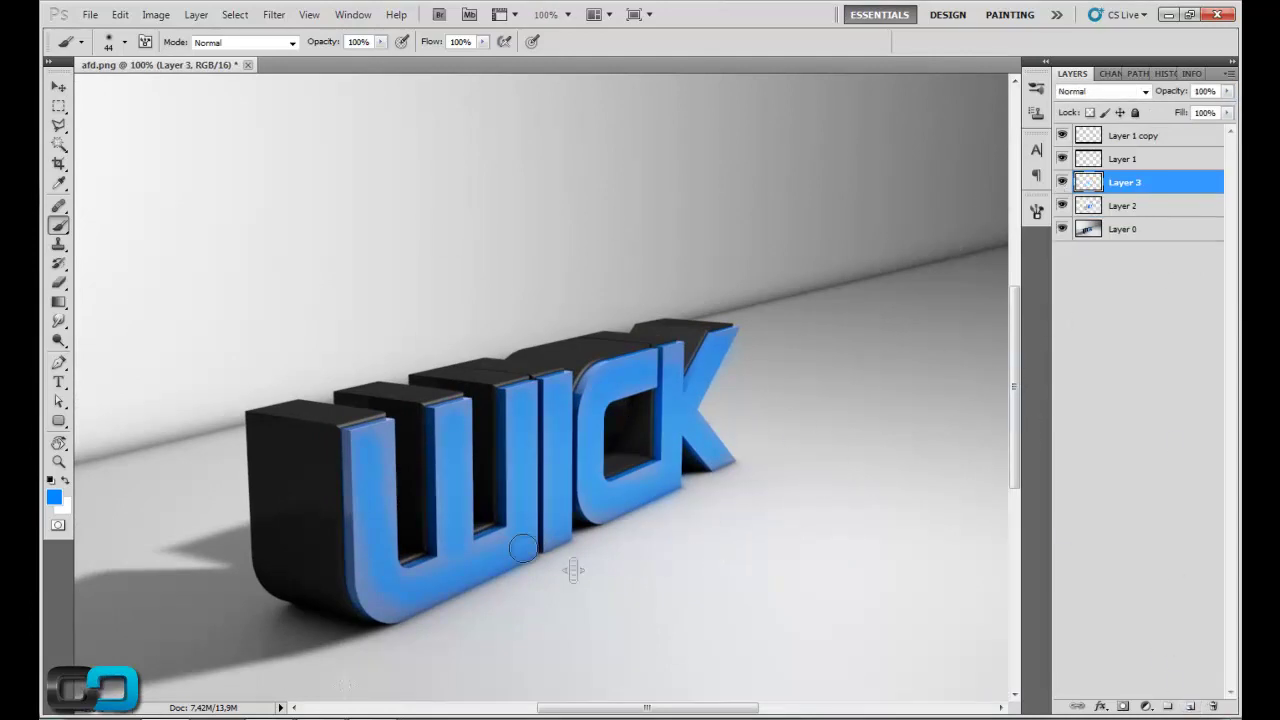
{"action": "left_click", "coordinate": [398, 636]}
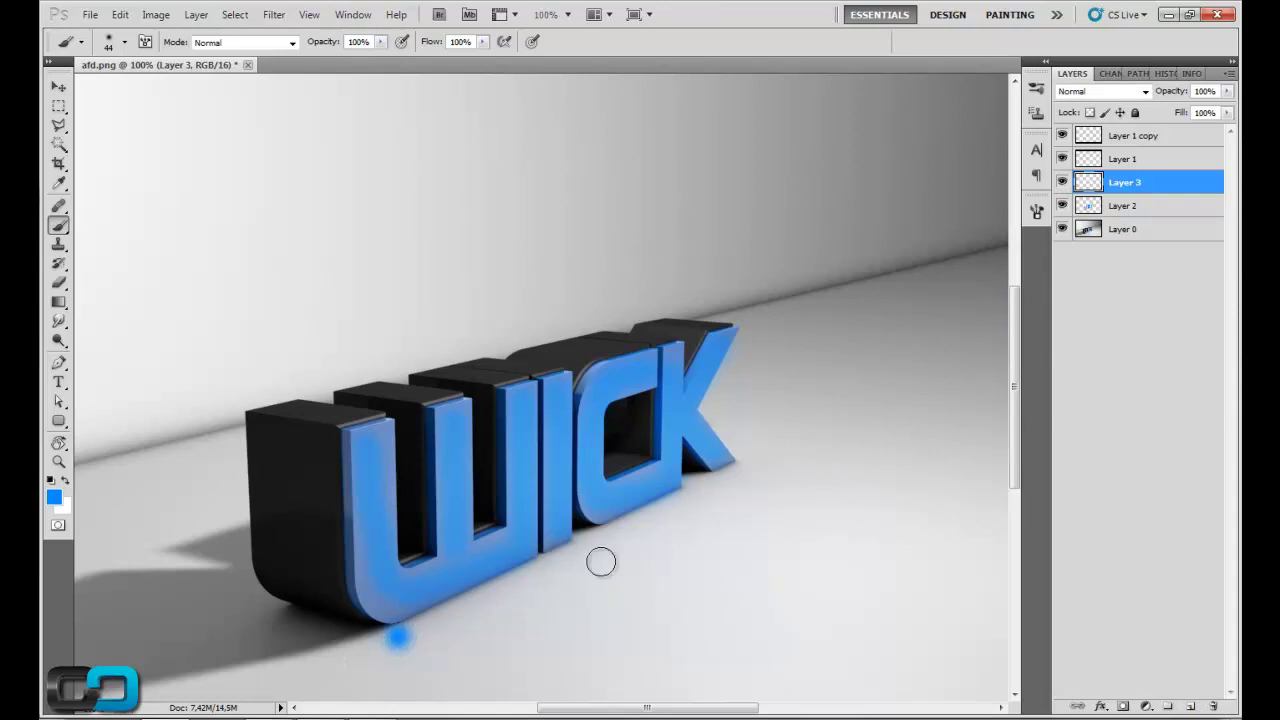
{"action": "left_click", "coordinate": [746, 462], "text": "shift"}
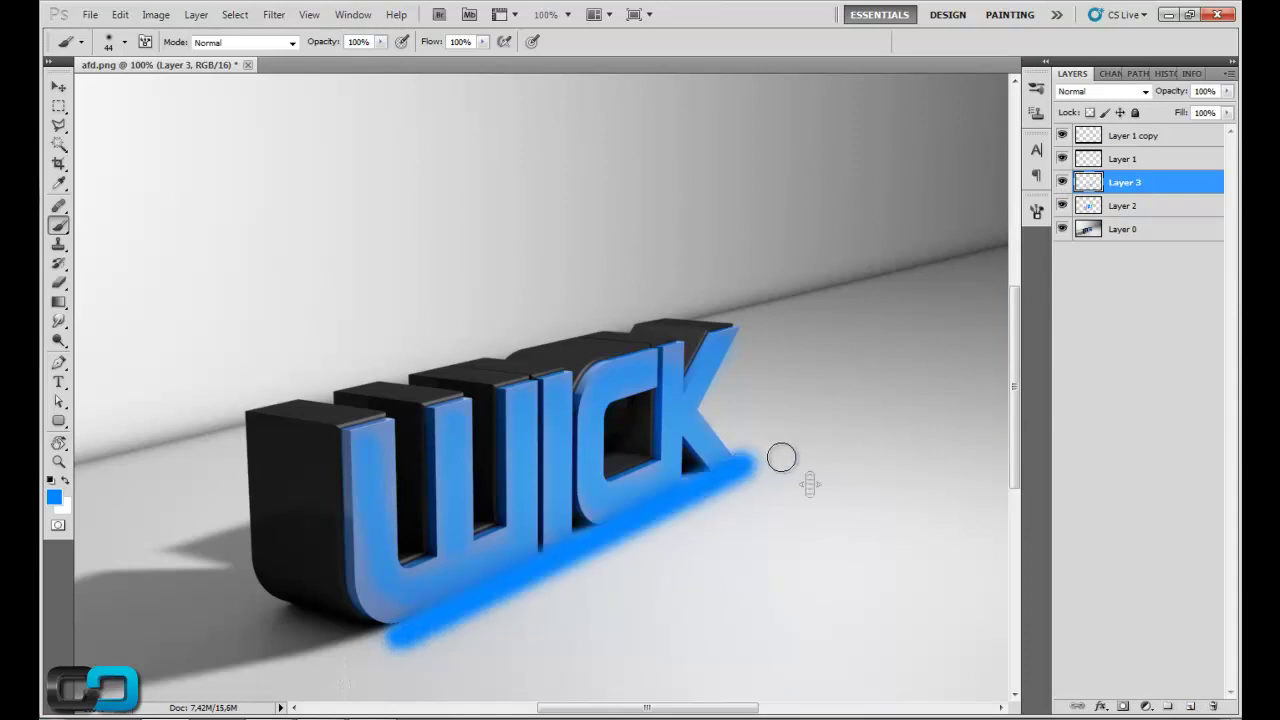
{"action": "left_click", "coordinate": [1100, 92]}
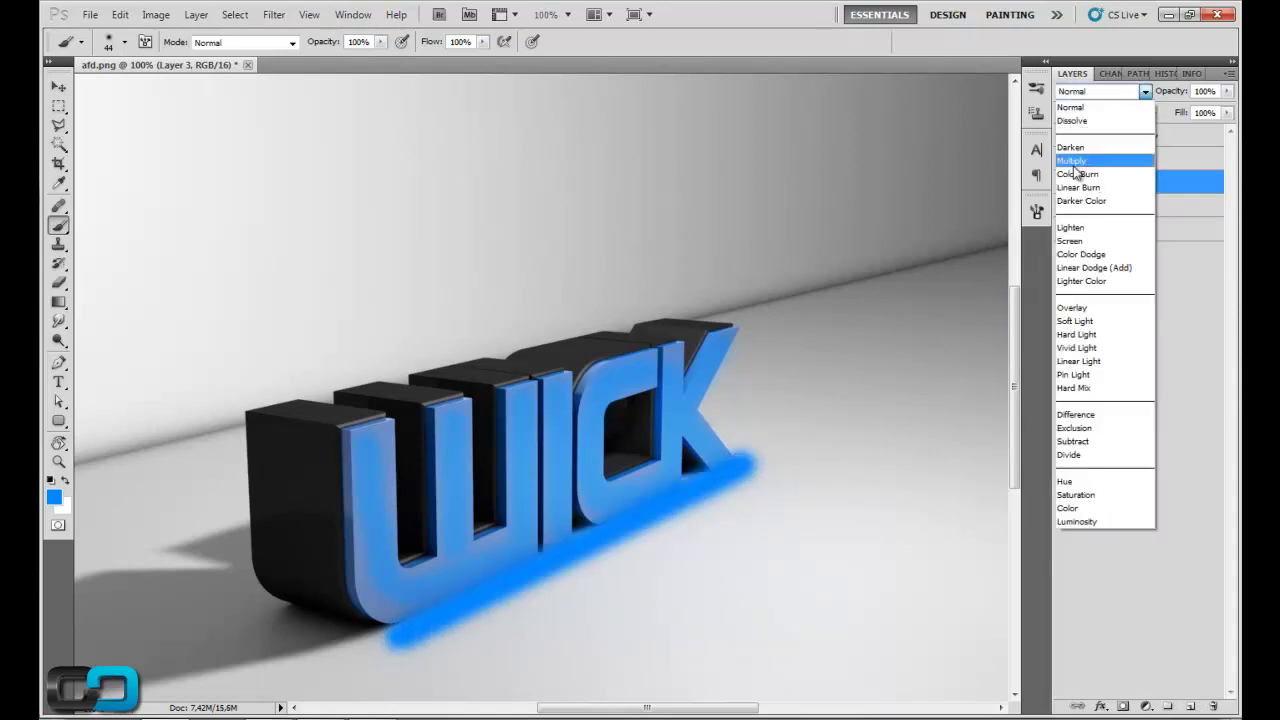
{"action": "left_click", "coordinate": [1072, 306]}
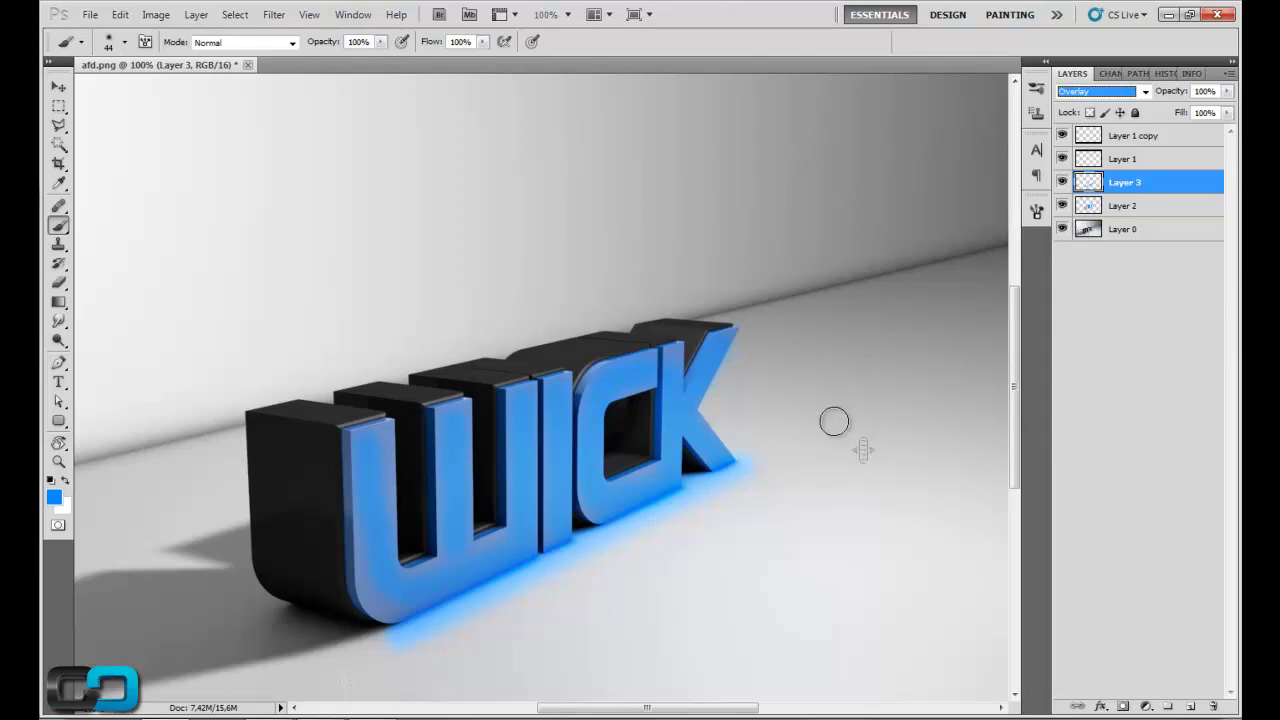
Step: Refine the floor glow, undoing a stroke beside the K and erasing part of it
{"action": "key", "text": "bracketright"}
{"action": "key", "text": "bracketright"}
{"action": "key", "text": "bracketright"}
{"action": "left_click", "coordinate": [777, 410]}
{"action": "left_click_drag", "start_coordinate": [825, 345], "coordinate": [786, 491]}
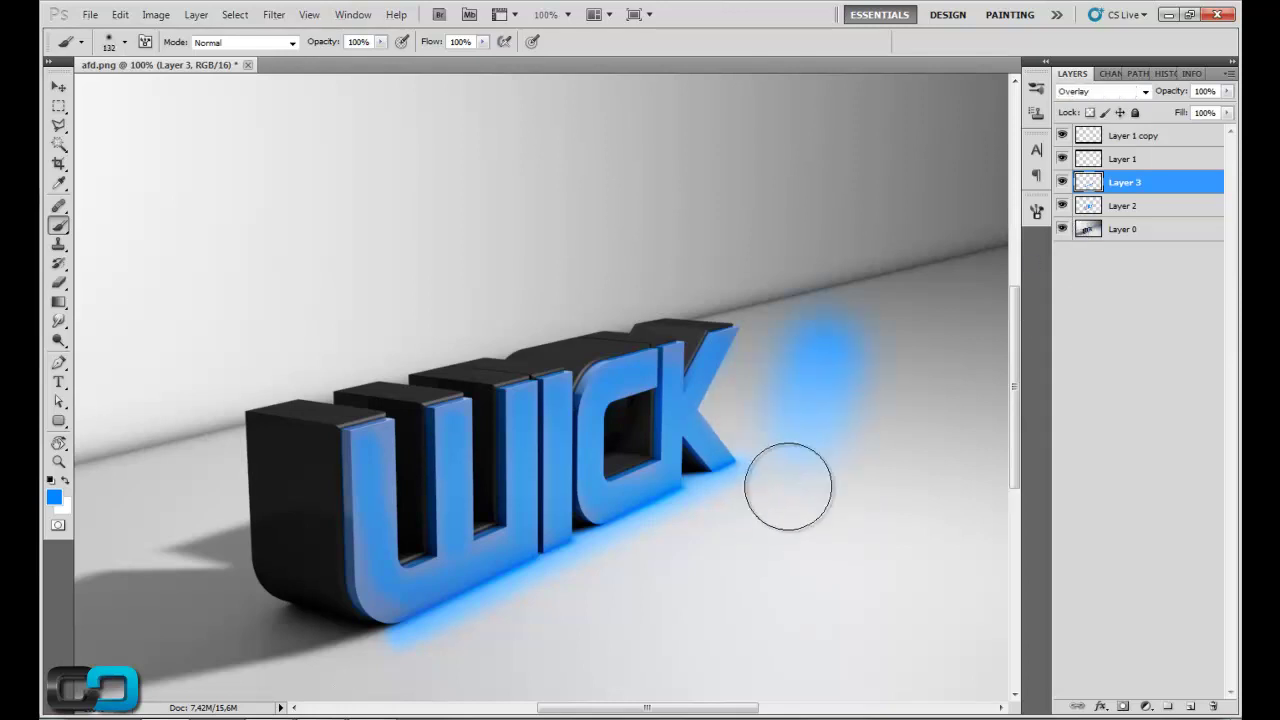
{"action": "key", "text": "ctrl+z"}
{"action": "key", "text": "e"}
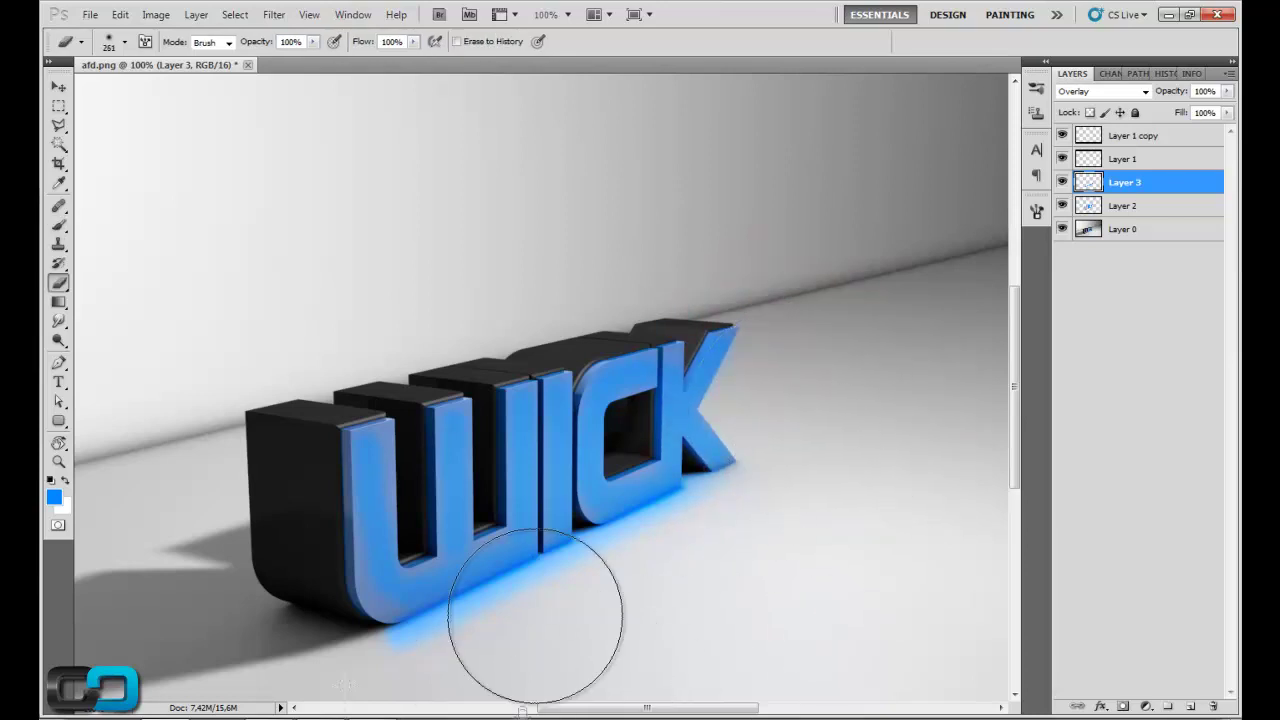
{"action": "left_click_drag", "start_coordinate": [528, 628], "coordinate": [604, 482]}
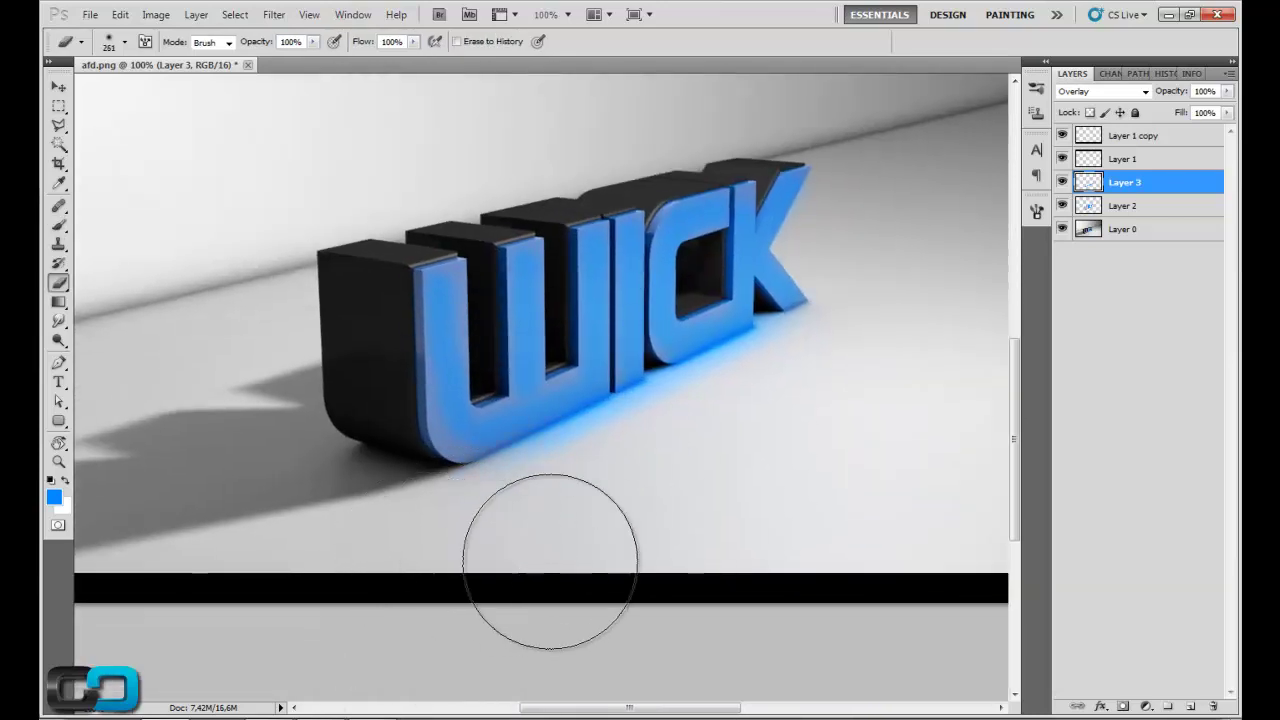
Step: Toggle Layer 2 to compare the glow and lower the brush opacity to 42%
{"action": "left_click", "coordinate": [1078, 210]}
{"action": "left_click", "coordinate": [1062, 205]}
{"action": "left_click", "coordinate": [1062, 205]}
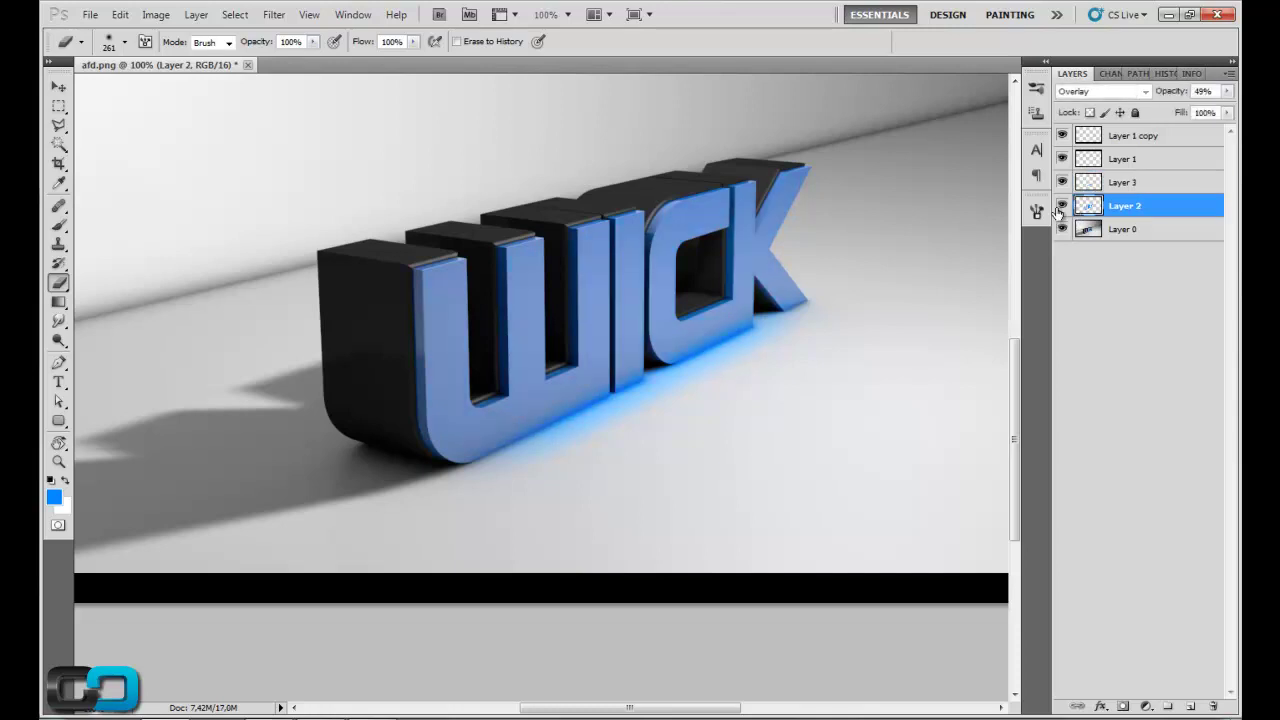
{"action": "left_click_drag", "start_coordinate": [313, 42], "coordinate": [245, 62]}
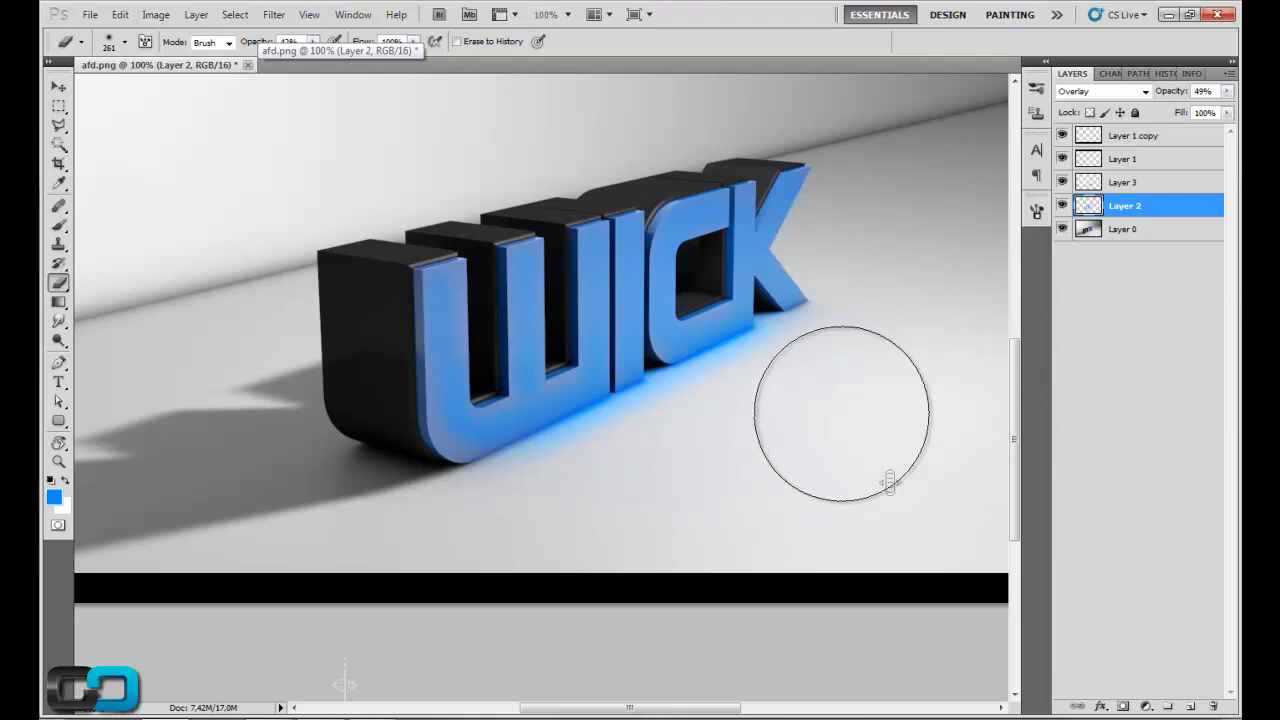
{"action": "key", "text": "ctrl+minus"}
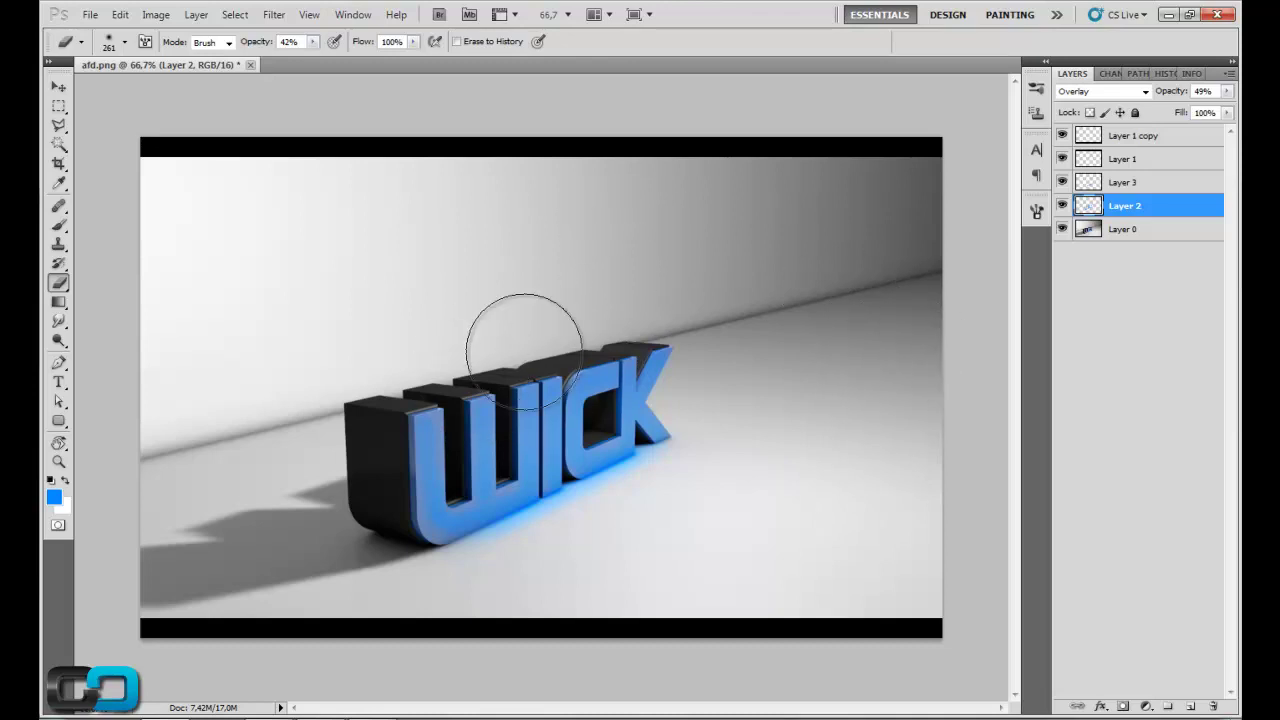
Step: Drag the skyinx26 sparkle image from the skyinx search results onto the Photoshop canvas
{"action": "left_click", "coordinate": [705, 400]}
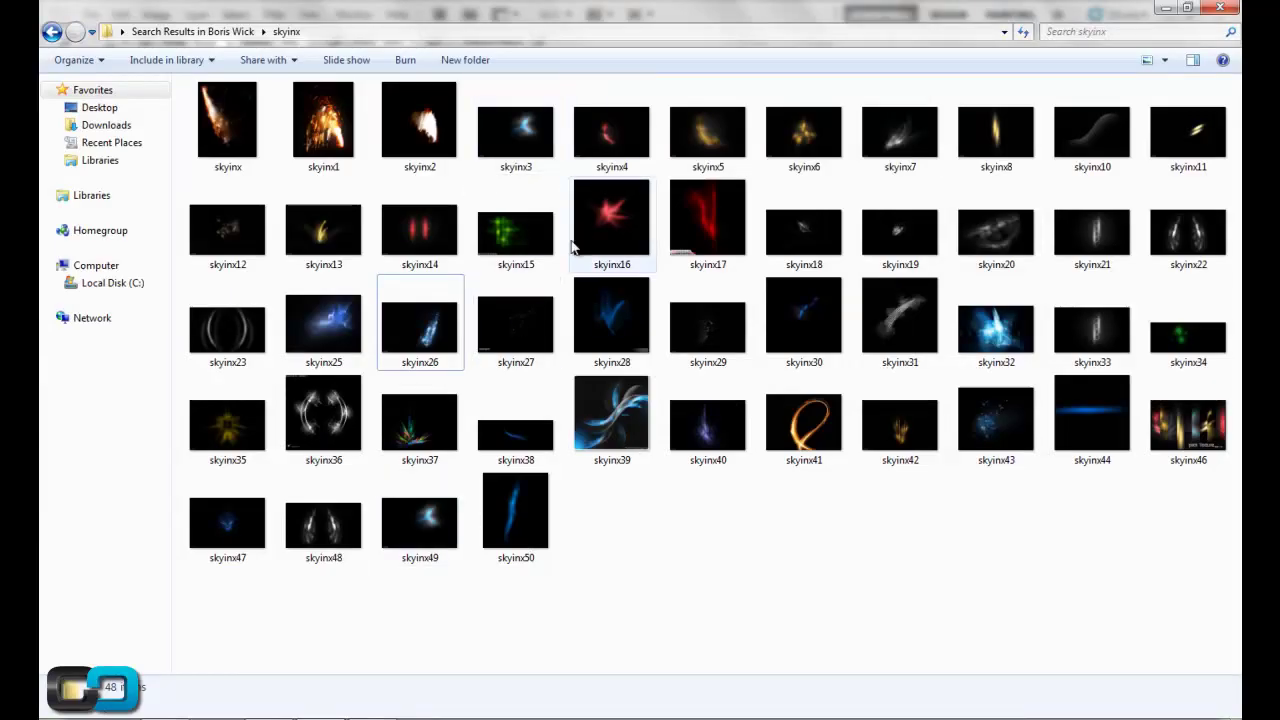
{"action": "left_click", "coordinate": [1068, 423]}
{"action": "left_click_drag", "start_coordinate": [440, 340], "coordinate": [200, 695]}
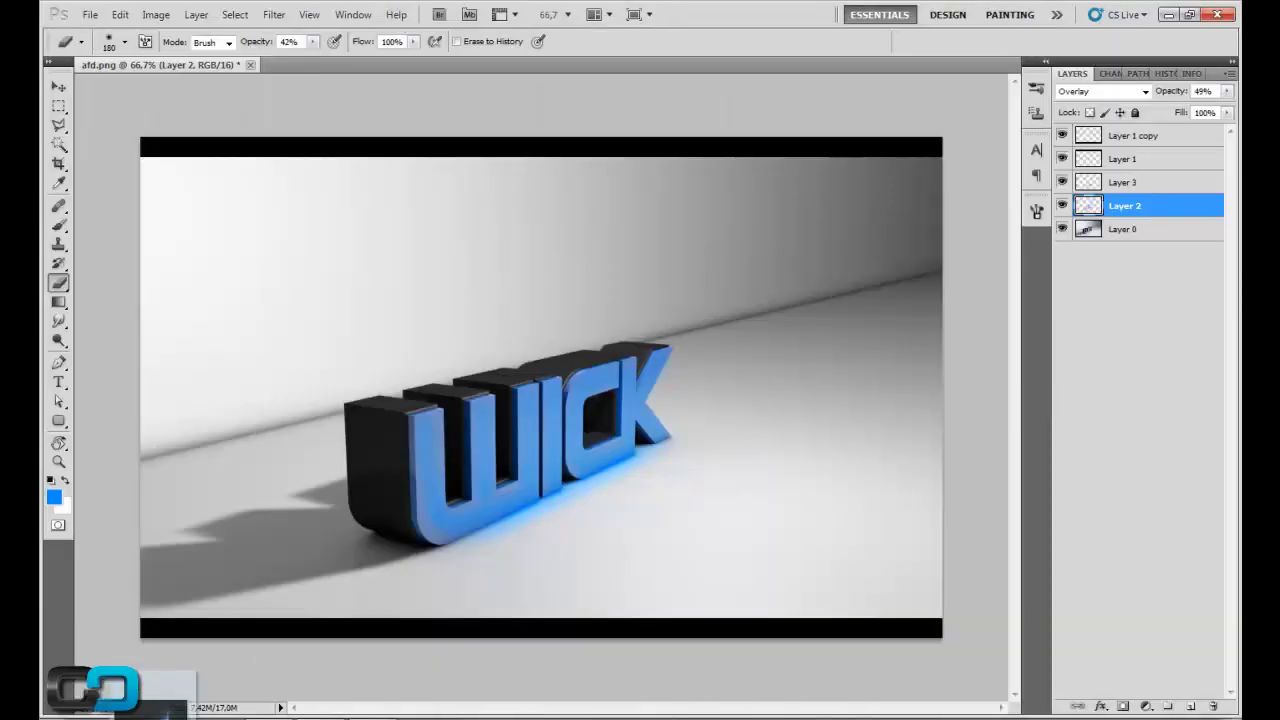
Step: Place and rasterize the skyinx26 sparkle, blend it as Screen and move it up
{"action": "left_click_drag", "start_coordinate": [487, 480], "coordinate": [487, 480]}
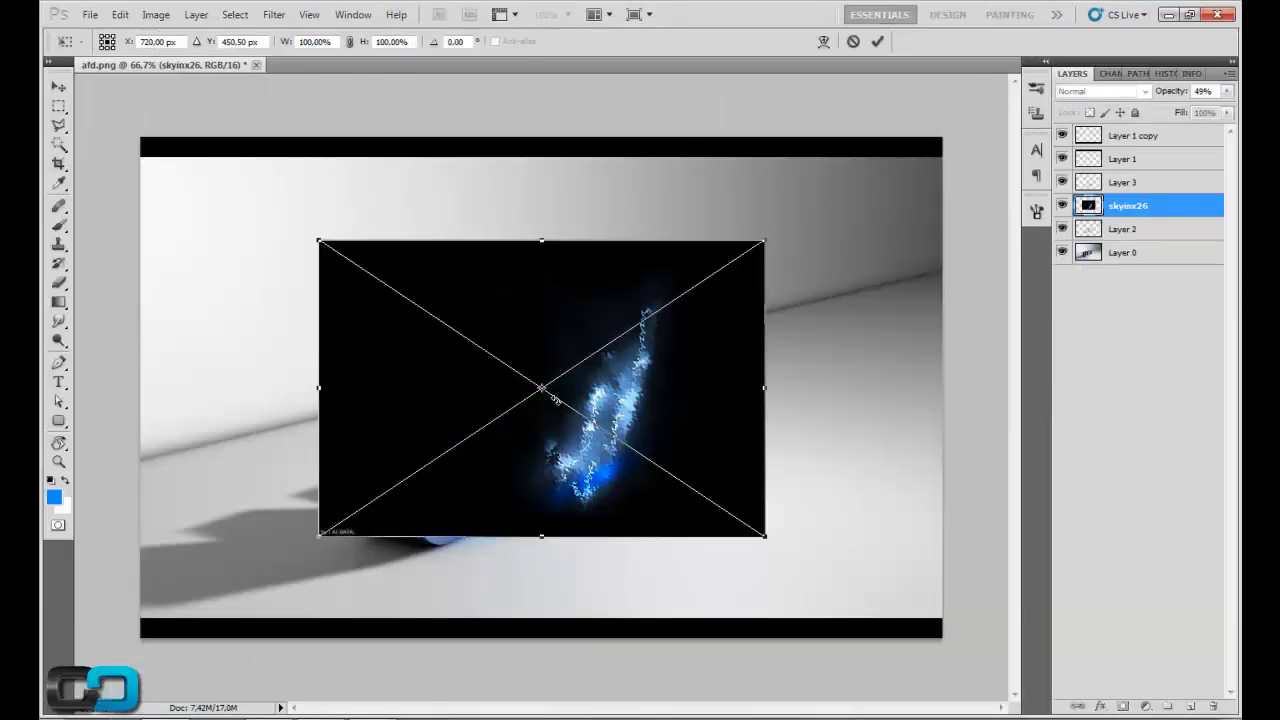
{"action": "left_click", "coordinate": [876, 42]}
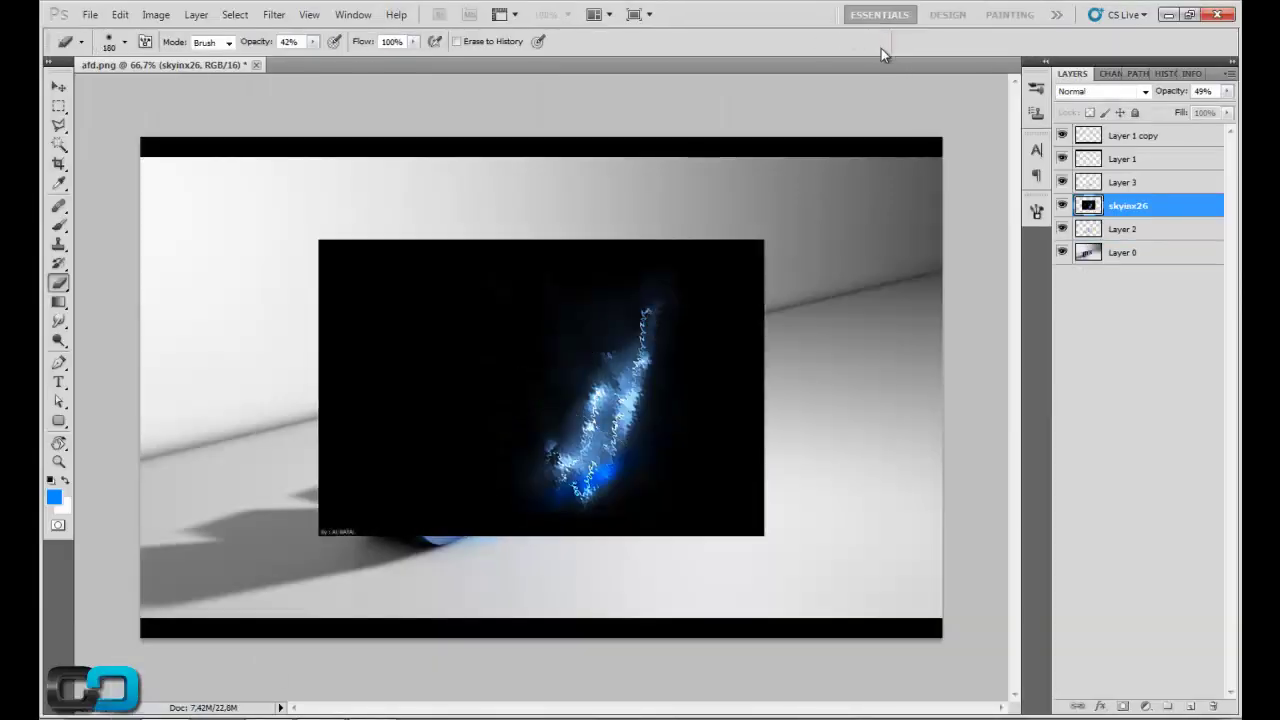
{"action": "left_click", "coordinate": [720, 318]}
{"action": "left_click", "coordinate": [597, 286]}
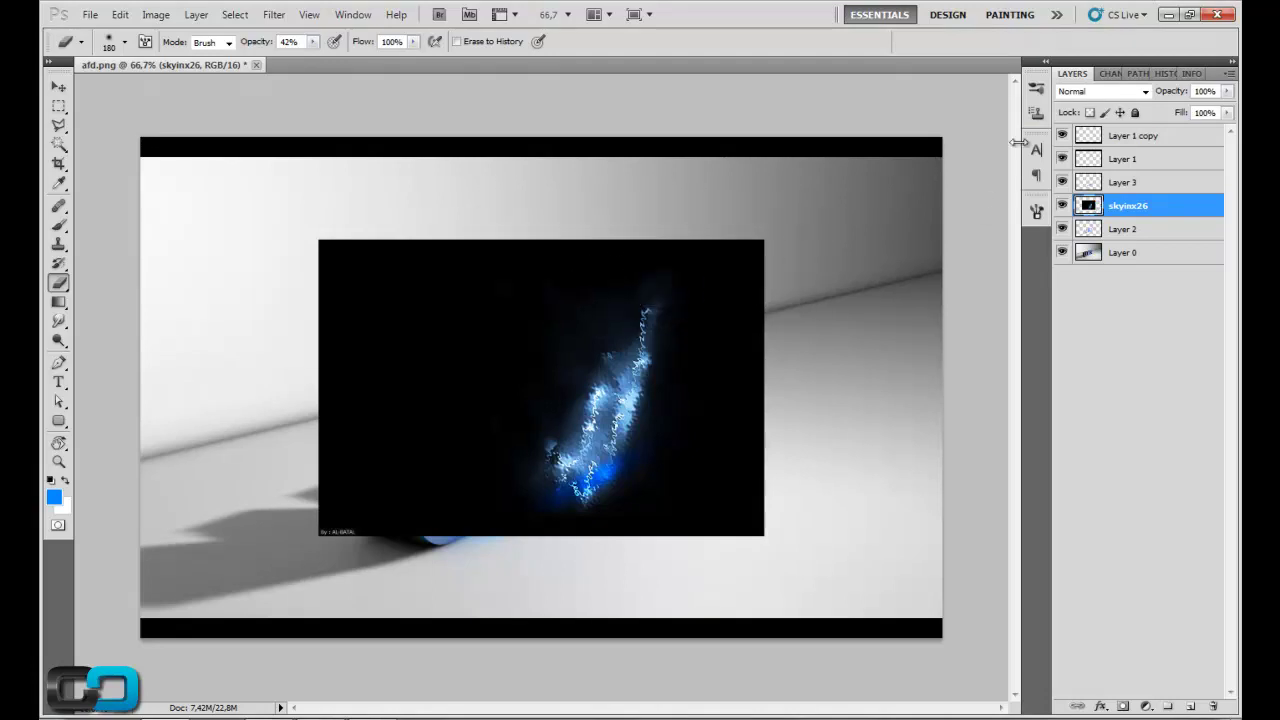
{"action": "left_click", "coordinate": [1062, 92]}
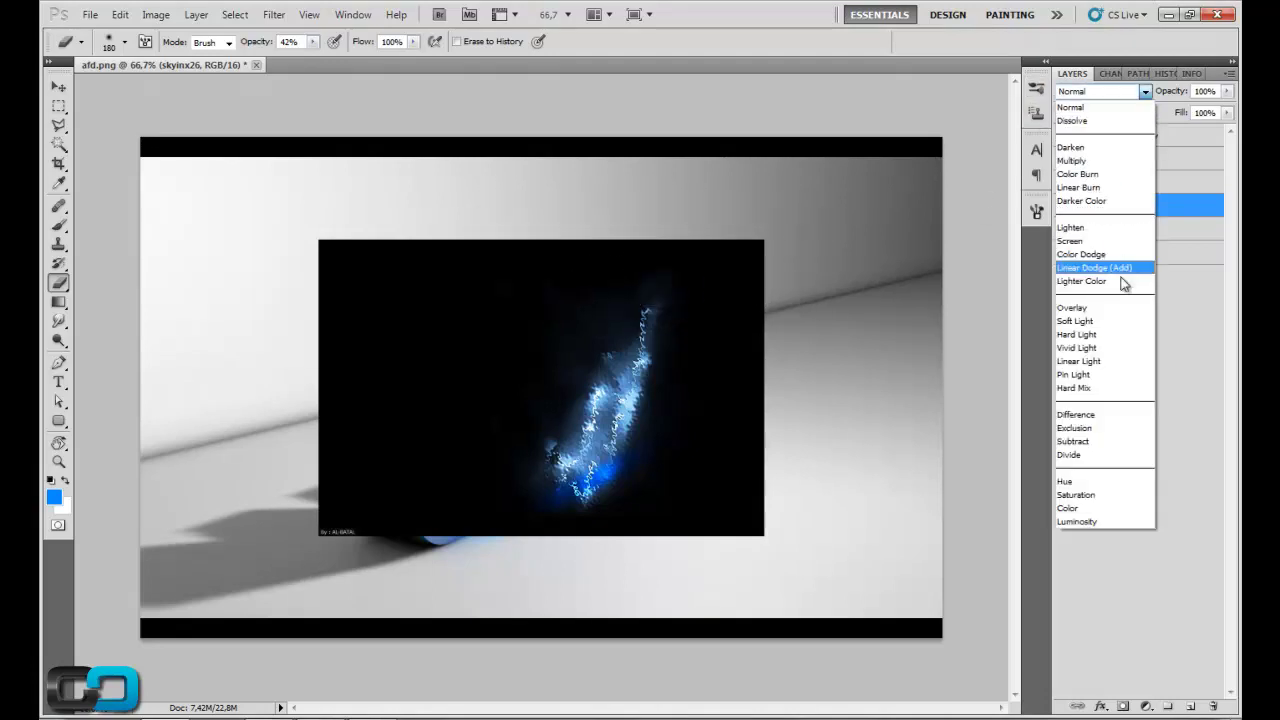
{"action": "left_click", "coordinate": [1082, 245]}
{"action": "mouse_move", "coordinate": [666, 414]}
{"action": "left_mouse_down", "text": "ctrl"}
{"action": "mouse_move", "coordinate": [613, 269]}
{"action": "mouse_move", "coordinate": [820, 335]}
{"action": "left_mouse_up", "text": "ctrl"}
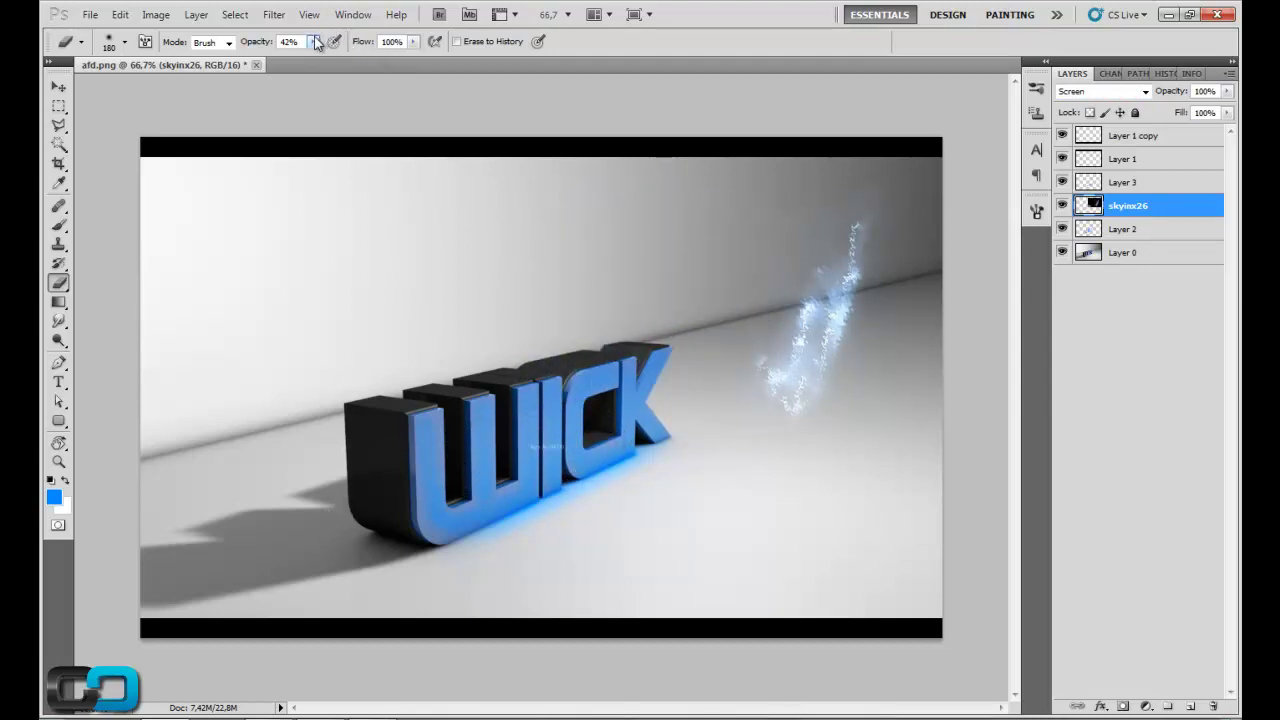
Step: Flip the sparkle horizontally and position it along the W's left edge, with brush opacity back at 100%
{"action": "left_click_drag", "start_coordinate": [315, 42], "coordinate": [354, 69]}
{"action": "key", "text": "ctrl+plus"}
{"action": "key", "text": "ctrl+t"}
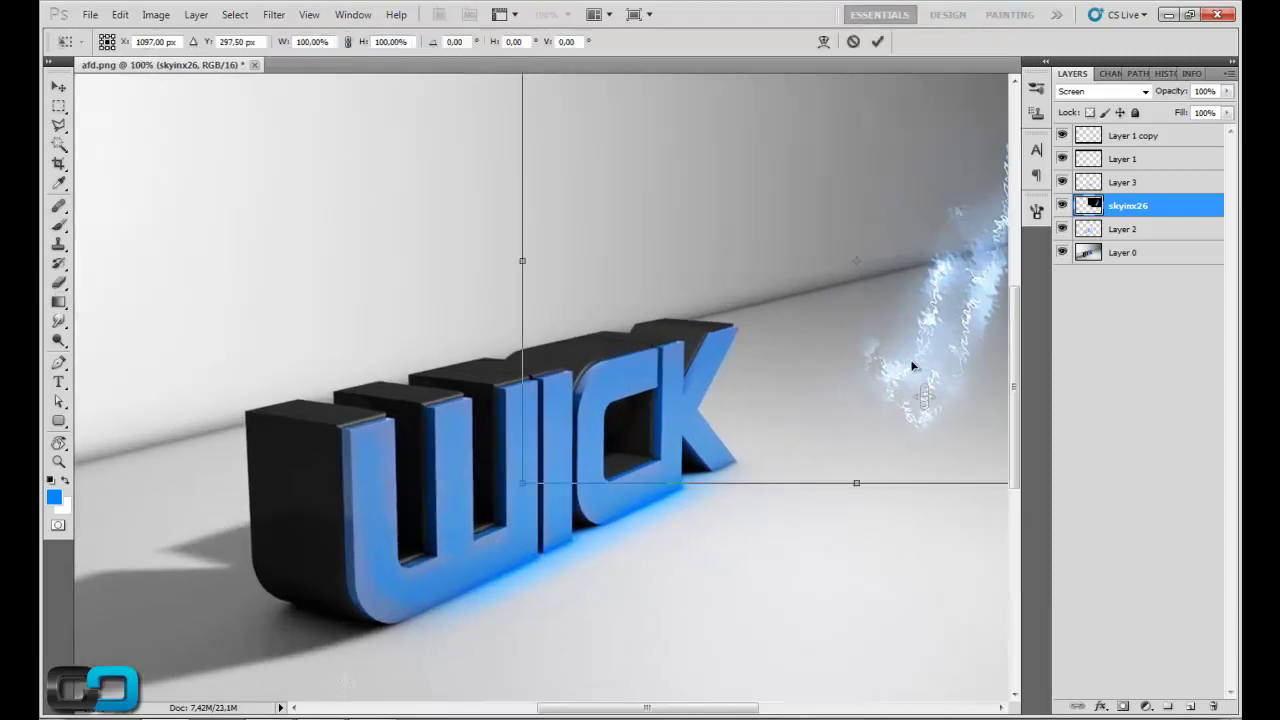
{"action": "left_click_drag", "start_coordinate": [912, 365], "coordinate": [447, 472]}
{"action": "right_click", "coordinate": [446, 470]}
{"action": "left_click", "coordinate": [470, 437]}
{"action": "mouse_move", "coordinate": [396, 539]}
{"action": "left_mouse_down"}
{"action": "mouse_move", "coordinate": [485, 562]}
{"action": "mouse_move", "coordinate": [507, 591]}
{"action": "left_mouse_up"}
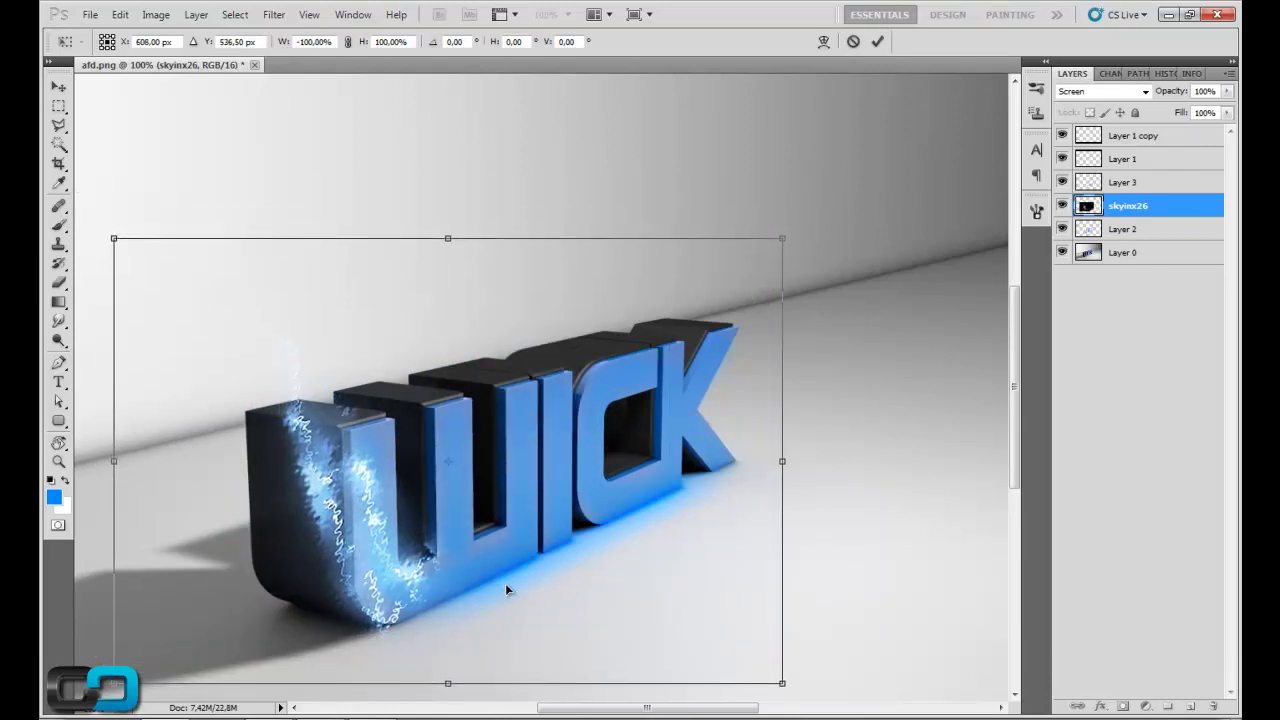
{"action": "left_click", "coordinate": [877, 42]}
Step: With a 35 px Smudge brush, drag the sparkle on the W's left edge upward into wisps
{"action": "left_click", "coordinate": [58, 323]}
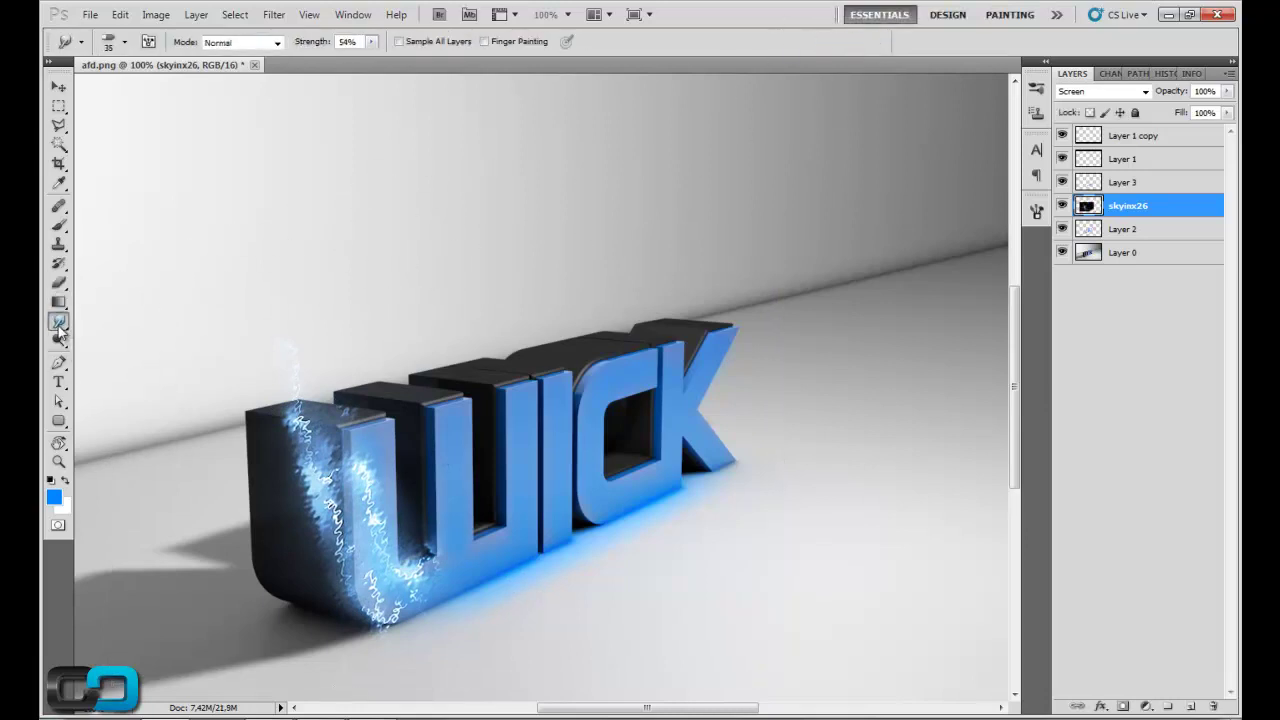
{"action": "right_click", "coordinate": [58, 323]}
{"action": "left_click", "coordinate": [130, 352]}
{"action": "right_click", "coordinate": [498, 403]}
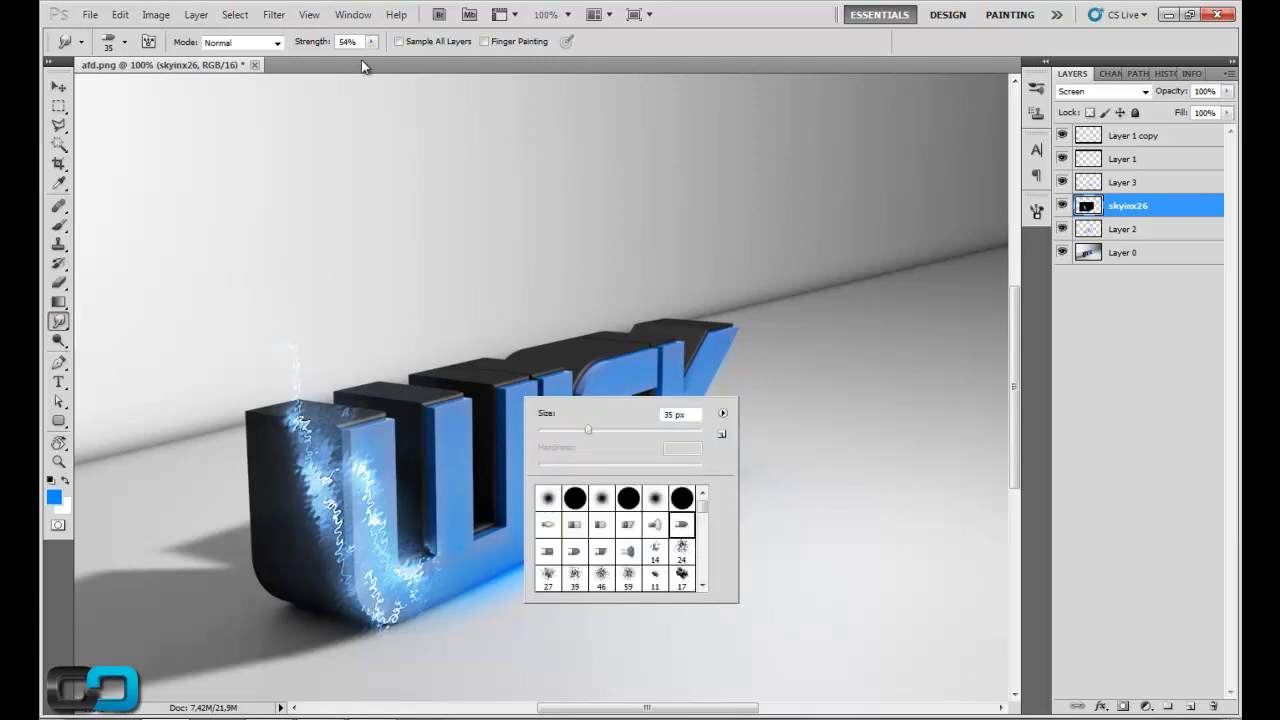
{"action": "left_click", "coordinate": [603, 45]}
{"action": "left_click_drag", "start_coordinate": [418, 580], "coordinate": [426, 573]}
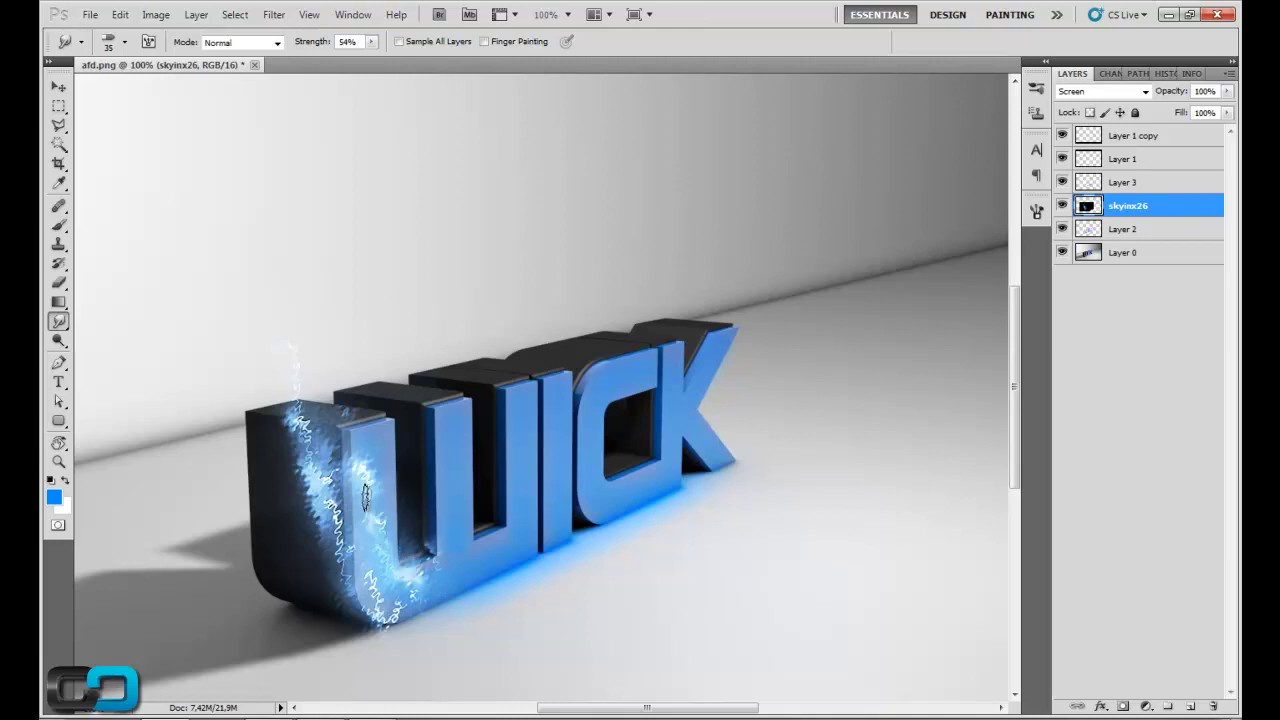
{"action": "left_click_drag", "start_coordinate": [299, 420], "coordinate": [295, 360]}
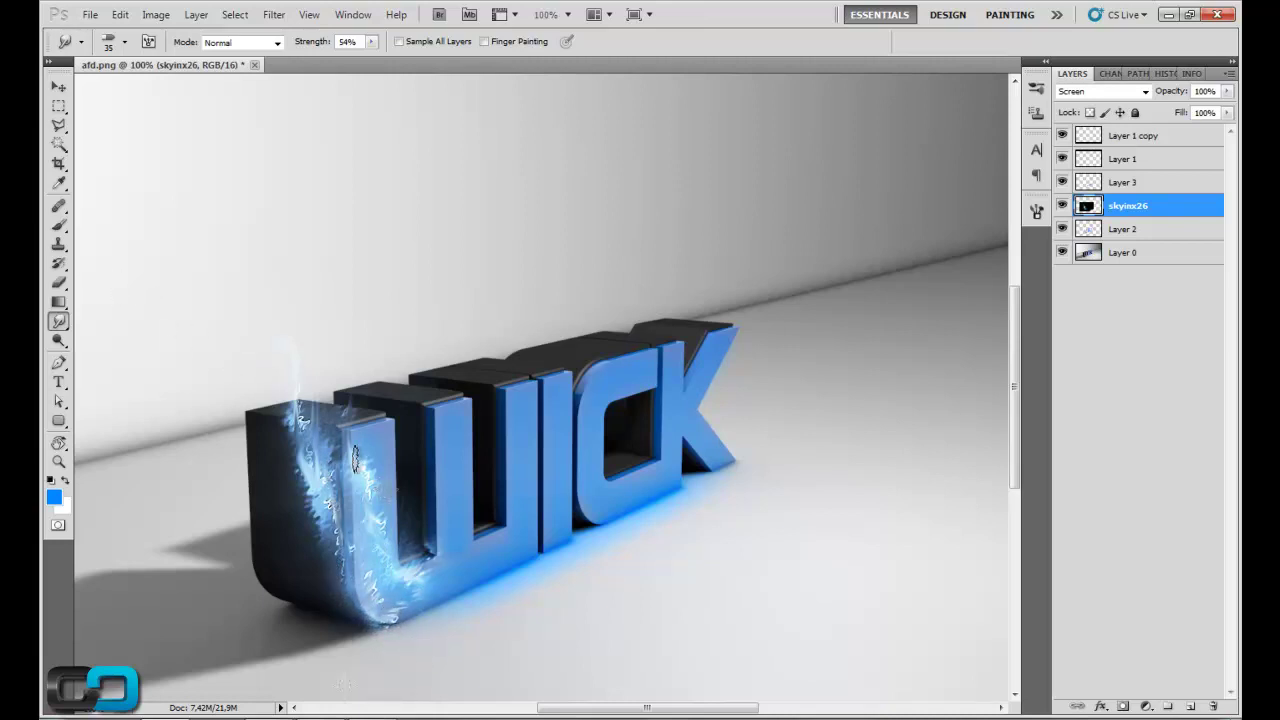
{"action": "key", "text": "ctrl+minus"}
{"action": "key", "text": "ctrl+minus"}
{"action": "key", "text": "ctrl+plus"}
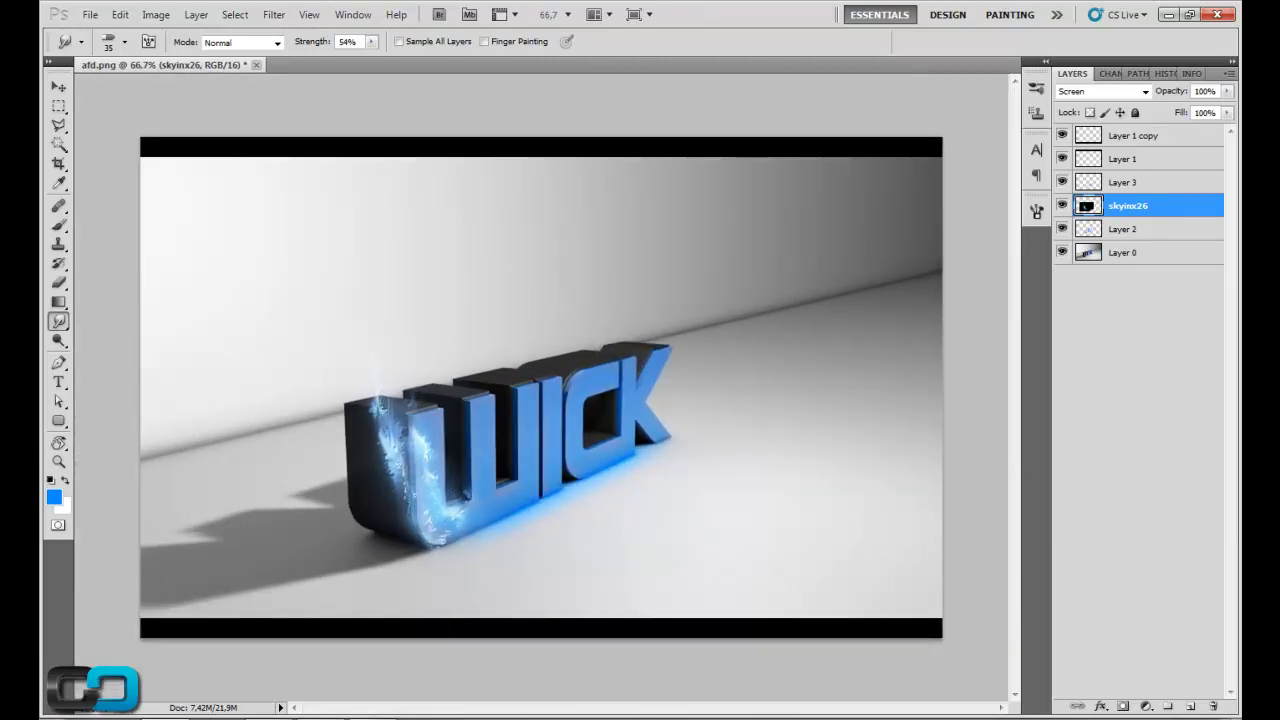